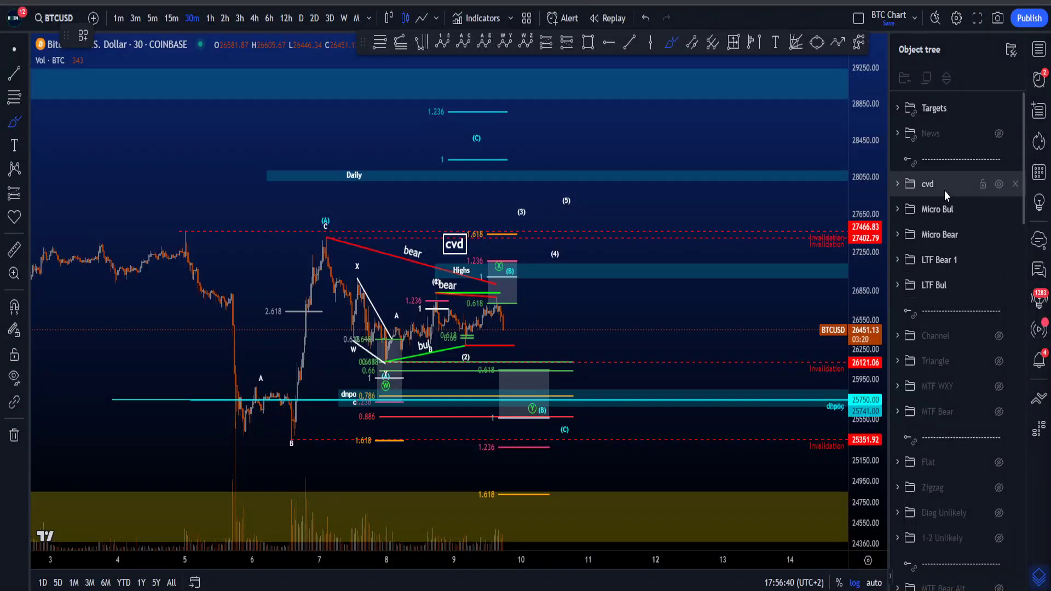
Circle the wave counts with the brush, and undo that stroke and the showing of the cvd, Micro Bul, Micro Bear and LTF Bear 1 groups
mouse_move(433, 360)
mouse_down()
mouse_move(575, 119)
mouse_move(526, 499)
mouse_move(665, 195)
mouse_up()
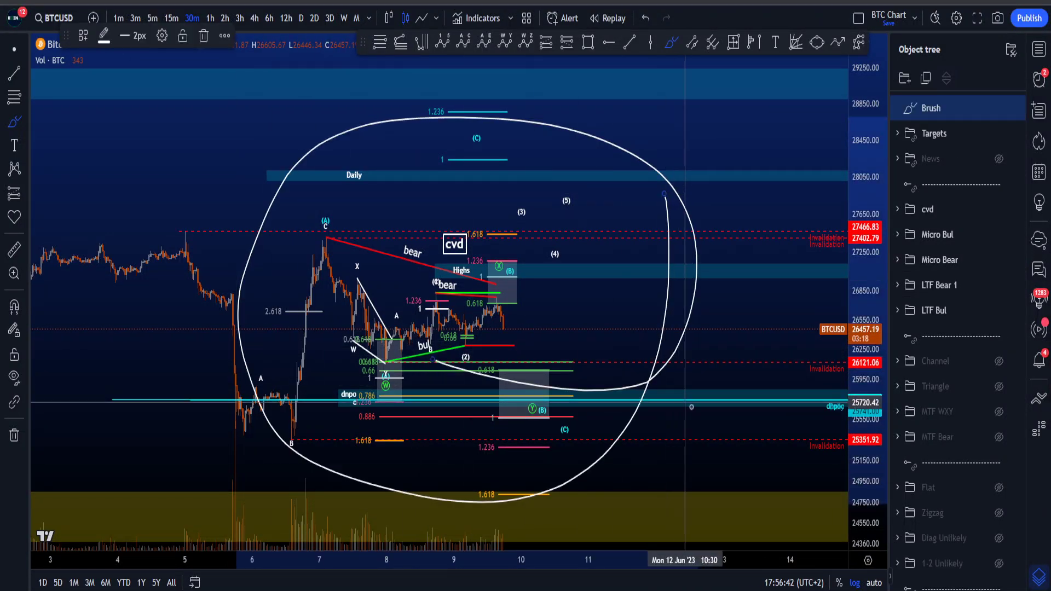
key(ctrl+z)
key(ctrl+z)
key(ctrl+z)
key(ctrl+z)
key(ctrl+z)
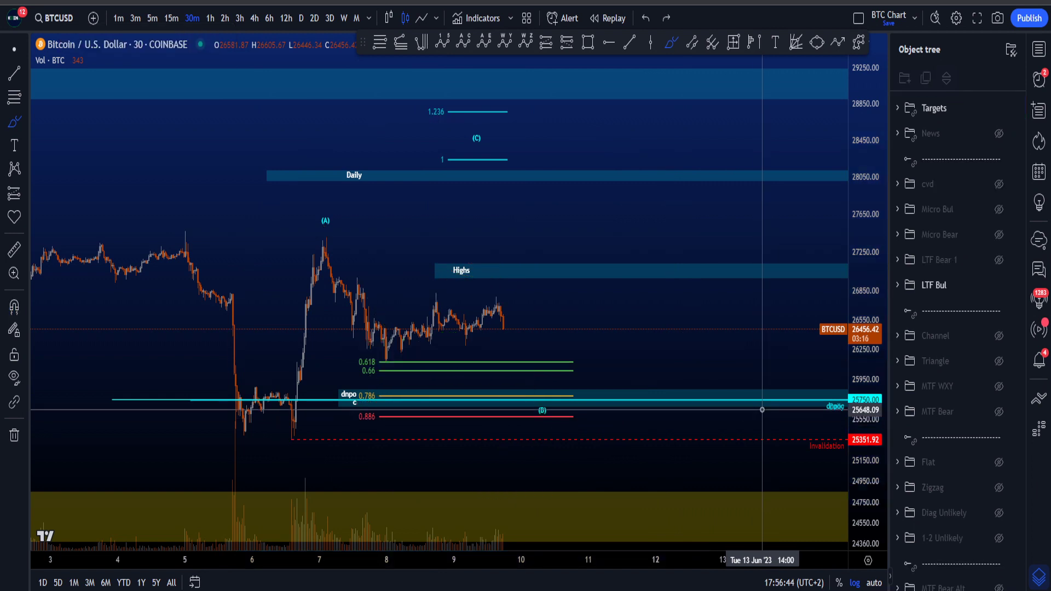
Sketch the projected (A)-(B)-(C) path and circle the (C) target levels with the brush, undoing each stroke
mouse_move(285, 444)
mouse_down()
mouse_move(505, 408)
mouse_move(625, 128)
mouse_up()
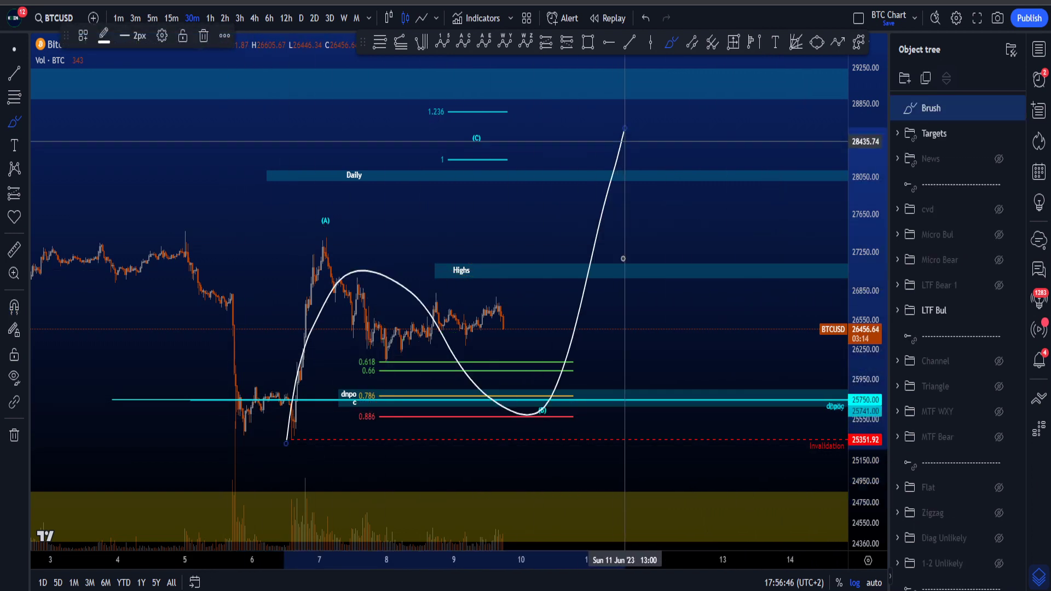
key(ctrl+z)
mouse_move(523, 168)
mouse_down()
mouse_move(424, 160)
mouse_move(518, 90)
mouse_move(454, 177)
mouse_move(430, 171)
mouse_up()
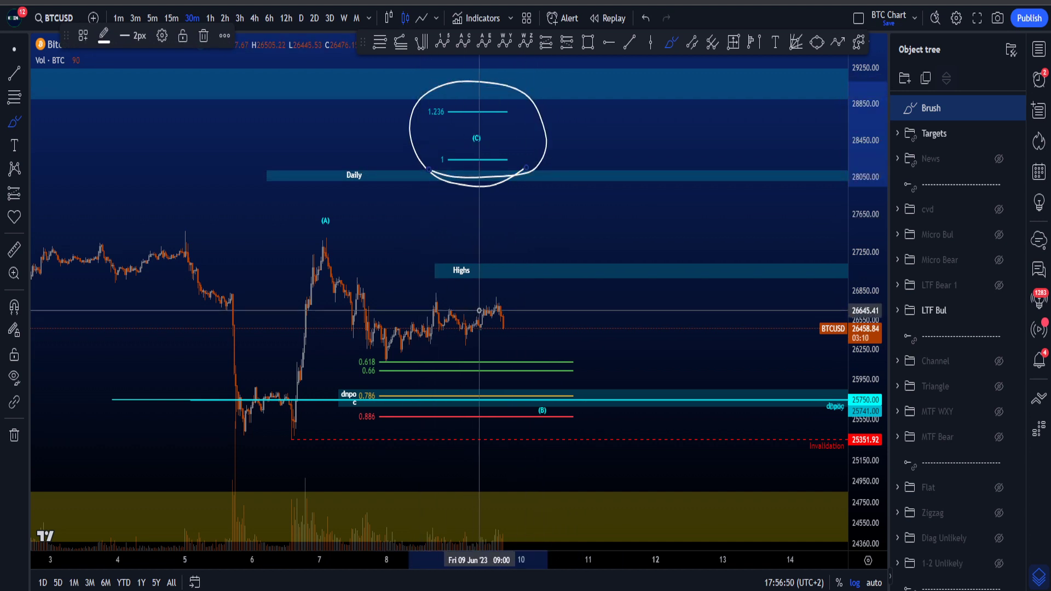
key(ctrl+z)
Trace the rally to (A) and its pullback, and mark the deeper retracement zone around the 0.786 level, undoing each brush stroke
mouse_move(296, 424)
mouse_down()
mouse_move(306, 439)
mouse_move(331, 241)
mouse_move(362, 306)
mouse_up()
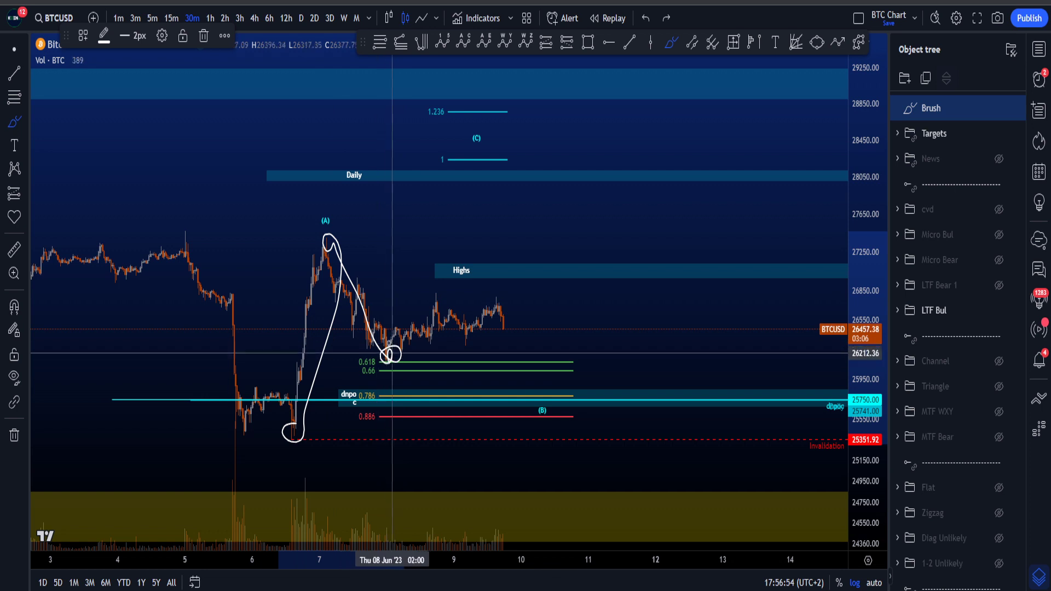
key(ctrl+z)
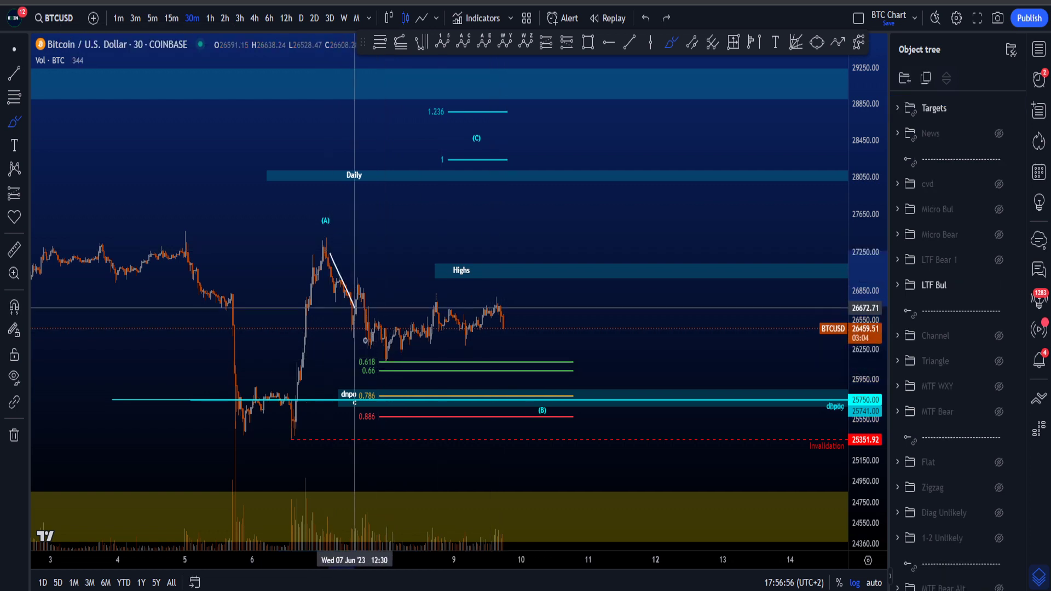
mouse_move(330, 253)
mouse_down()
mouse_move(495, 294)
mouse_move(561, 416)
mouse_move(568, 400)
mouse_up()
key(ctrl+z)
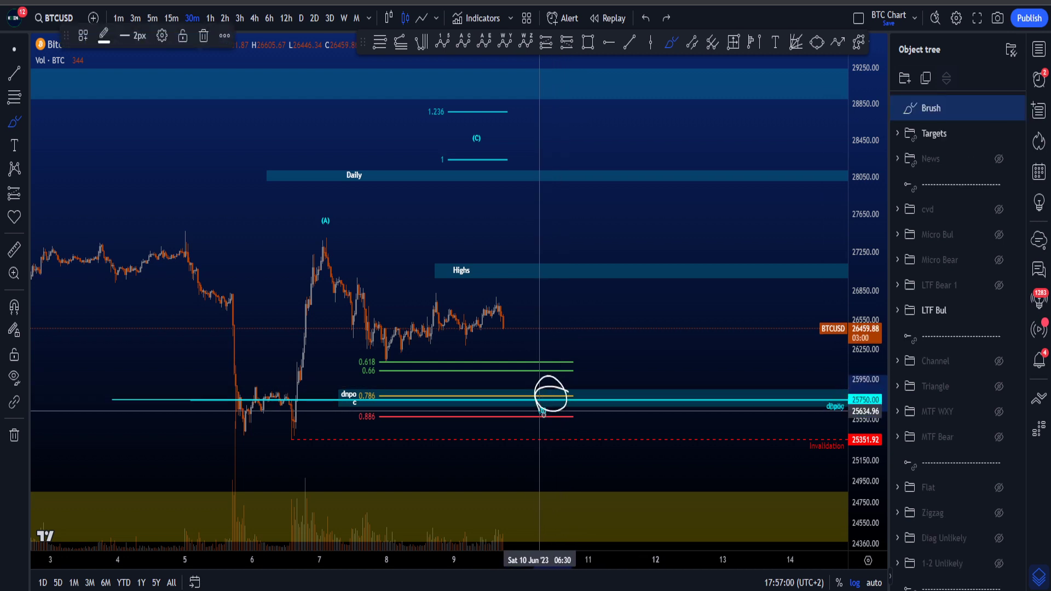
key(ctrl+z)
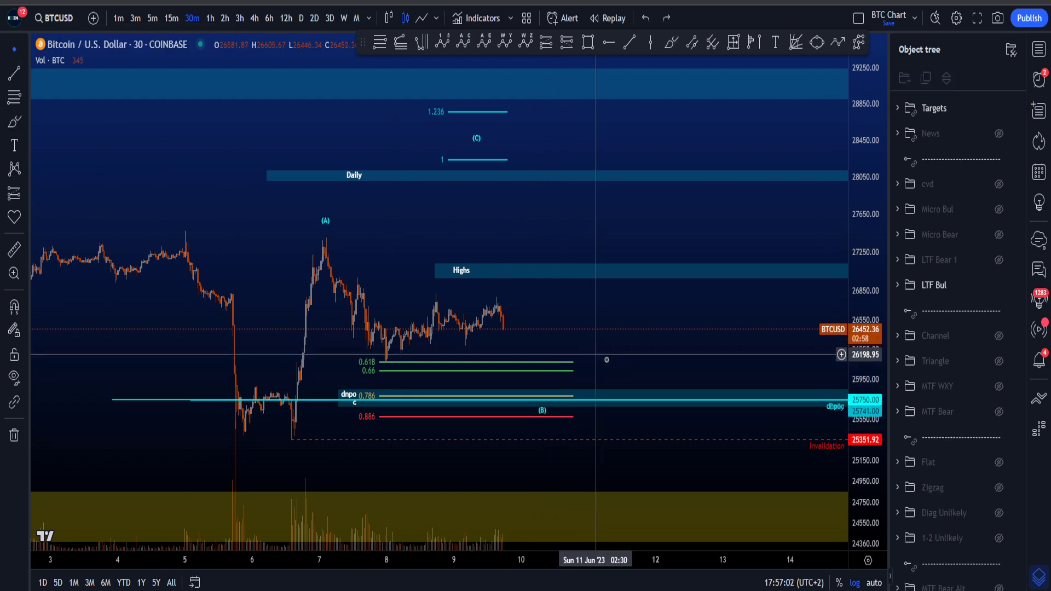
Examine the dnpoc daily support zone around the 0.786 retracement level
drag(605, 357, 598, 307)
drag(866, 458, 866, 346)
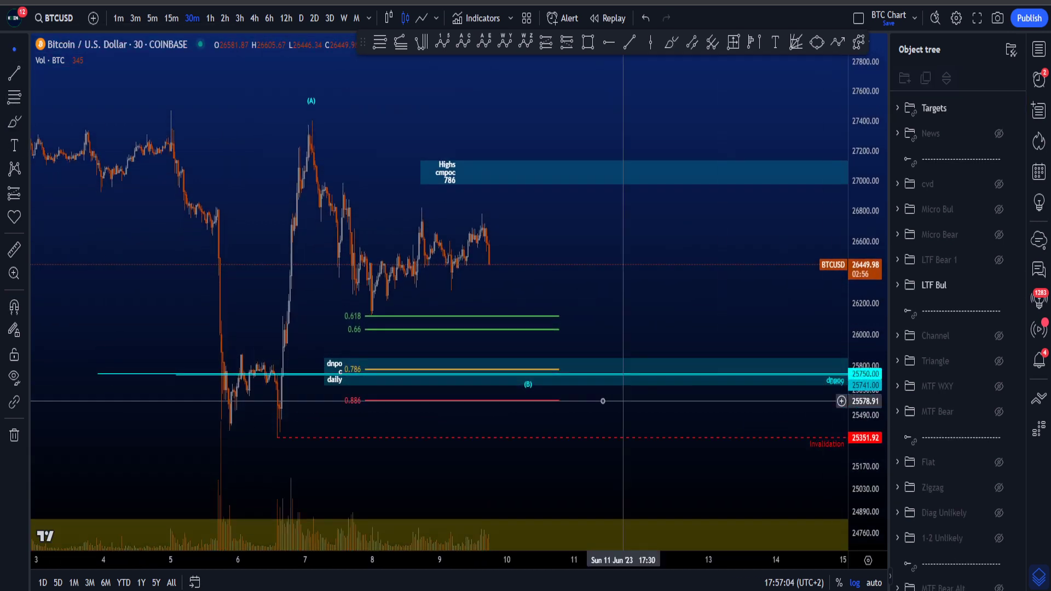
click(568, 386)
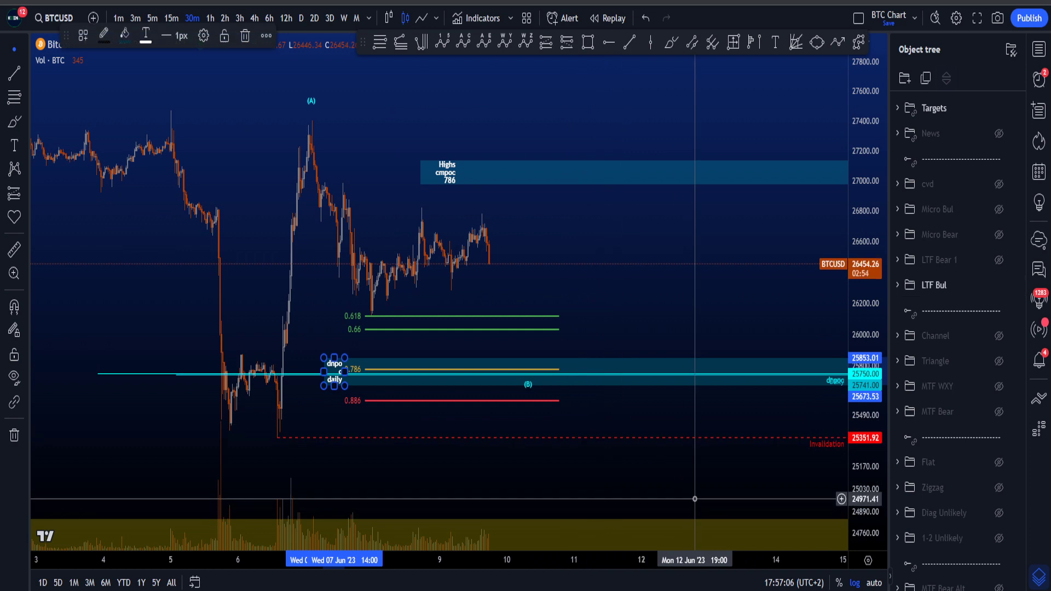
click(556, 408)
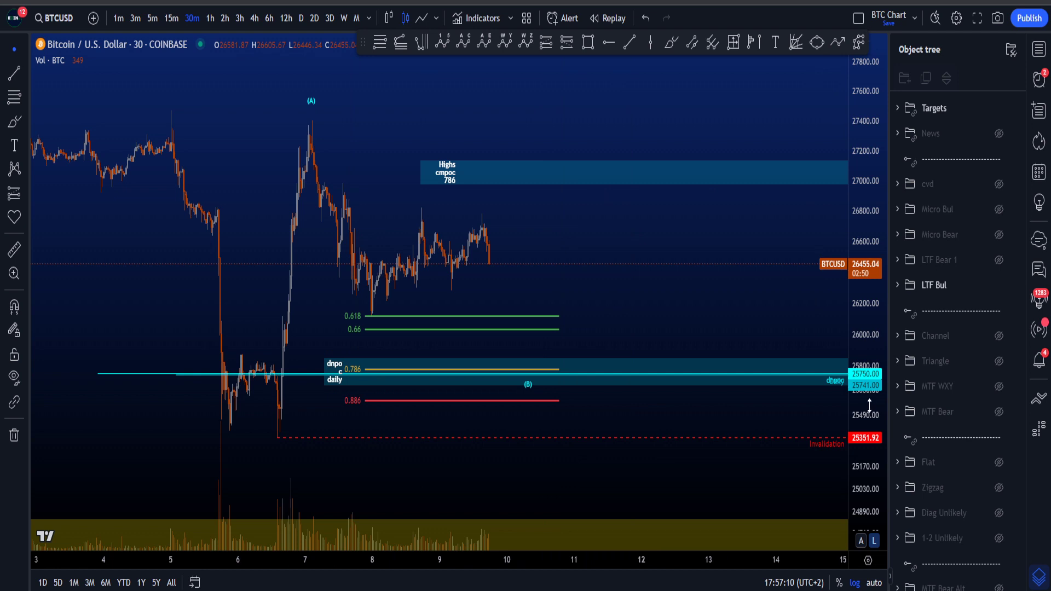
Move the end point of the (C) target Fibonacci extension down to the dnpoc line near 25750
drag(859, 310, 859, 386)
drag(701, 317, 673, 371)
drag(855, 227, 856, 335)
scroll(744, 291, down, 1)
drag(569, 205, 529, 185)
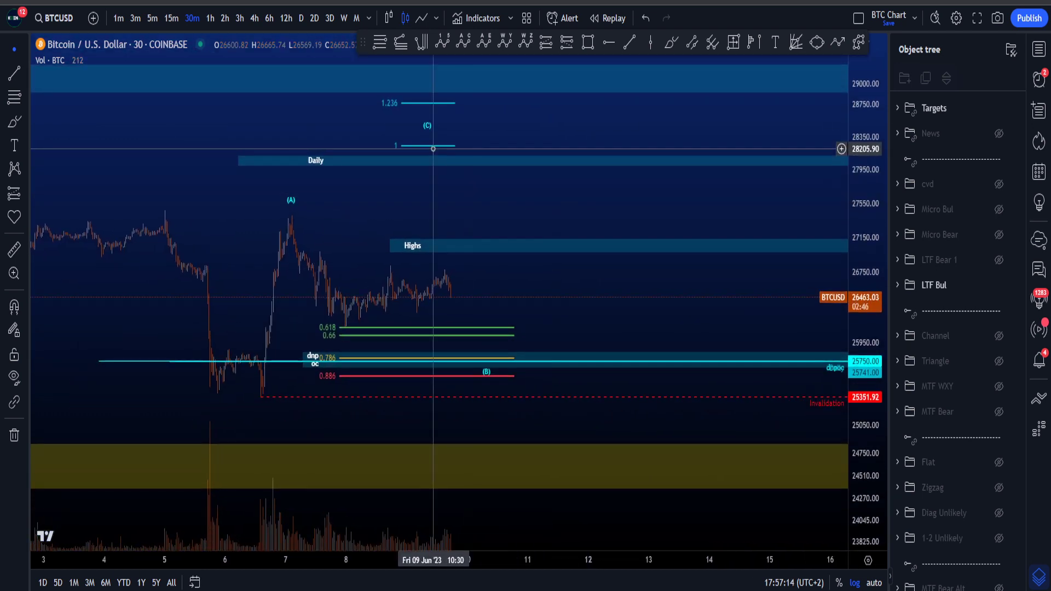
click(433, 146)
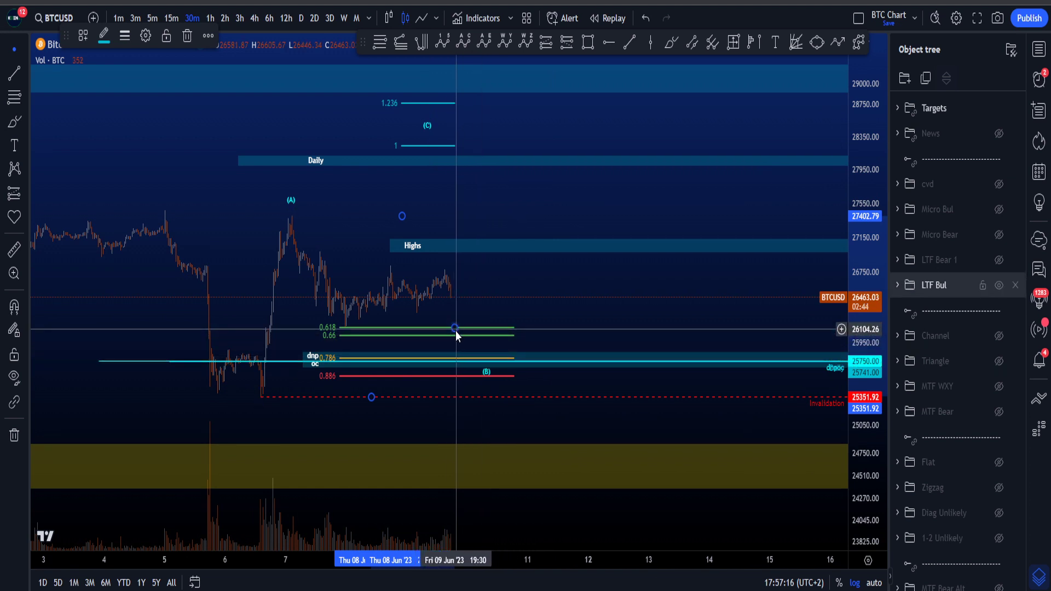
mouse_move(456, 328)
mouse_down()
mouse_move(545, 335)
mouse_move(563, 366)
mouse_move(562, 349)
mouse_move(557, 373)
mouse_move(562, 361)
mouse_up()
drag(575, 318, 588, 350)
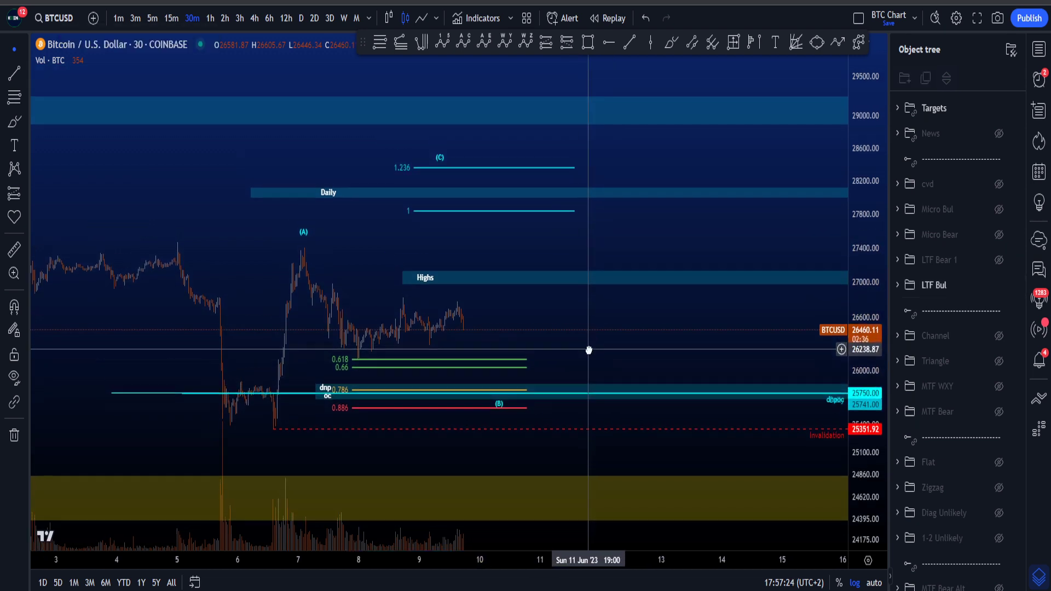
Mark the (C) target area around the Daily zone with the brush, undoing each stroke
mouse_move(575, 222)
mouse_down()
mouse_move(417, 216)
mouse_move(556, 155)
mouse_move(533, 233)
mouse_up()
key(ctrl+z)
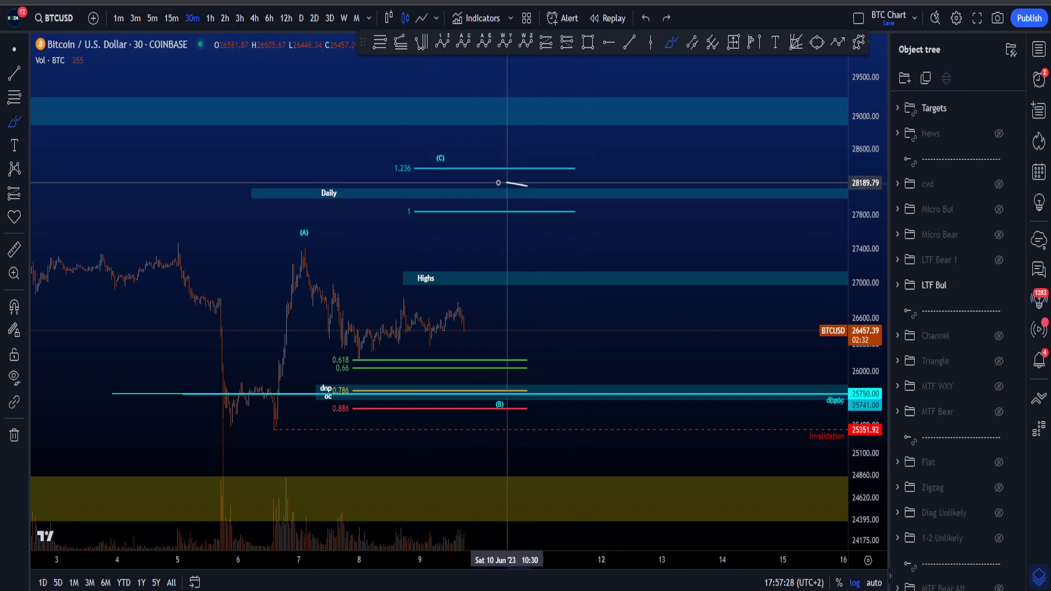
drag(530, 188, 498, 192)
key(ctrl+z)
Select the Daily zone and sketch the drop to (B) followed by a rally into that zone, undoing the brush stroke
click(14, 50)
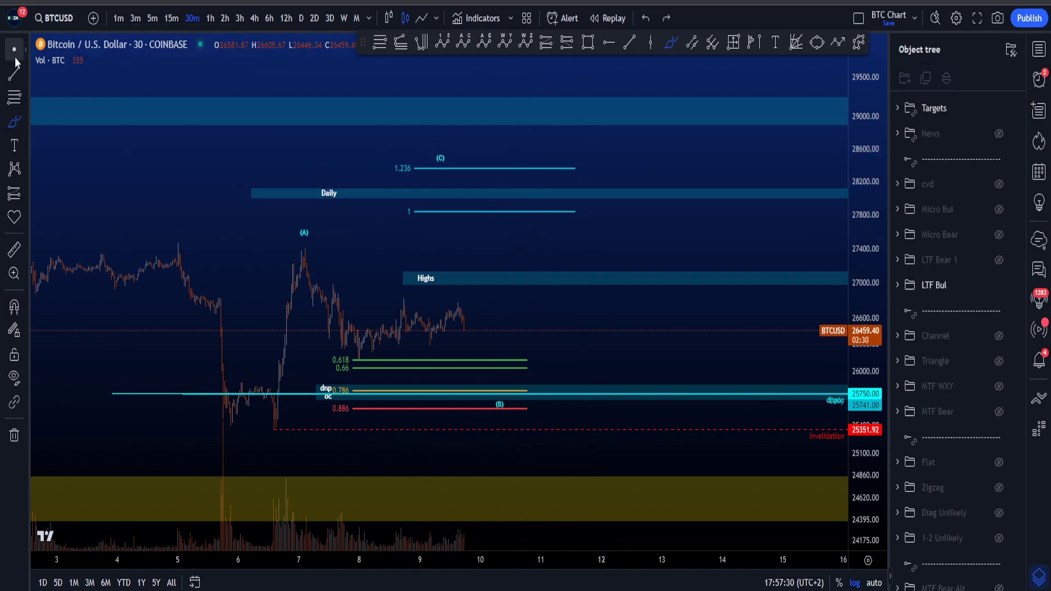
click(337, 197)
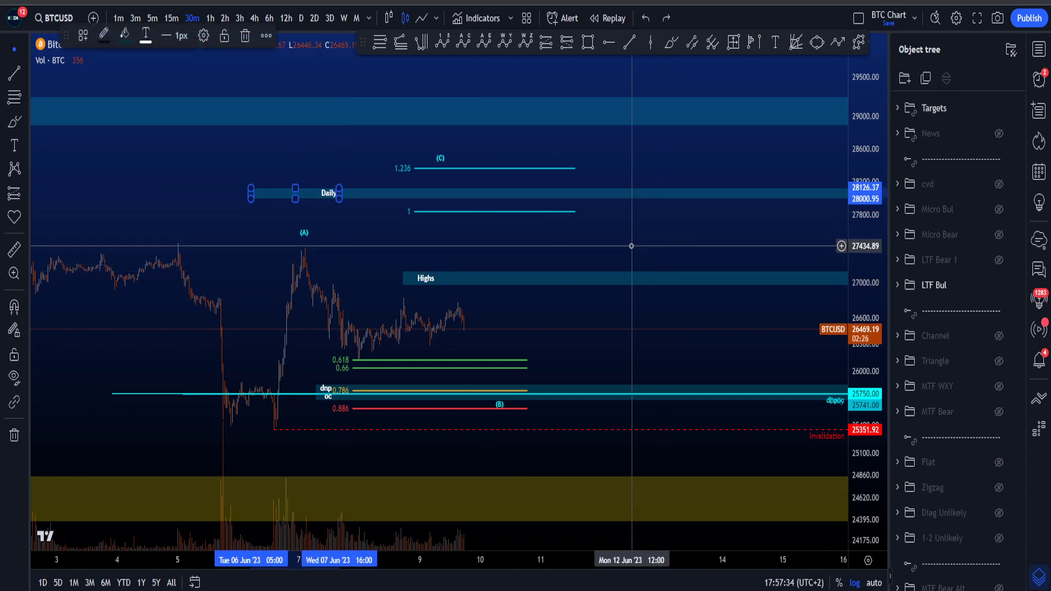
drag(631, 245, 621, 238)
mouse_move(310, 274)
mouse_down()
mouse_move(471, 342)
mouse_move(534, 338)
mouse_move(582, 180)
mouse_up()
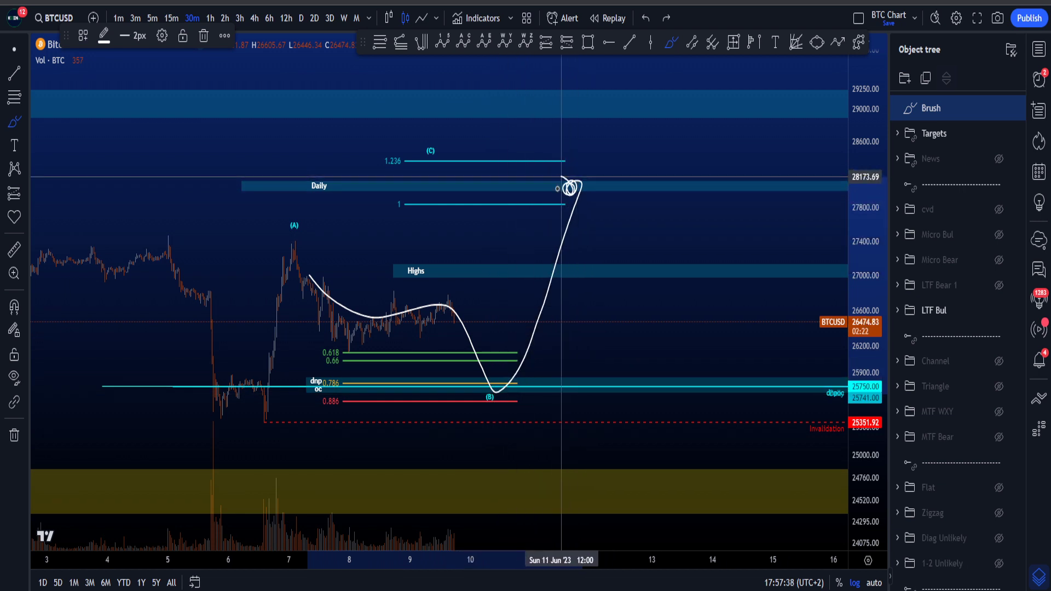
key(ctrl+z)
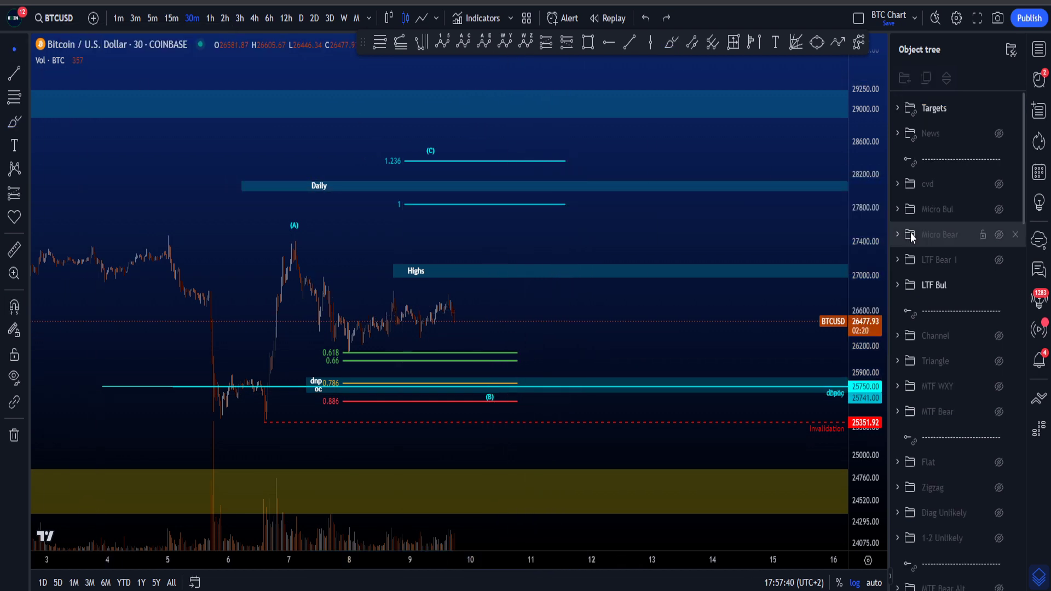
Sketch a decline to the 25351.92 invalidation line and mark the low where the line starts, undoing both brush strokes
scroll(762, 301, down, 2)
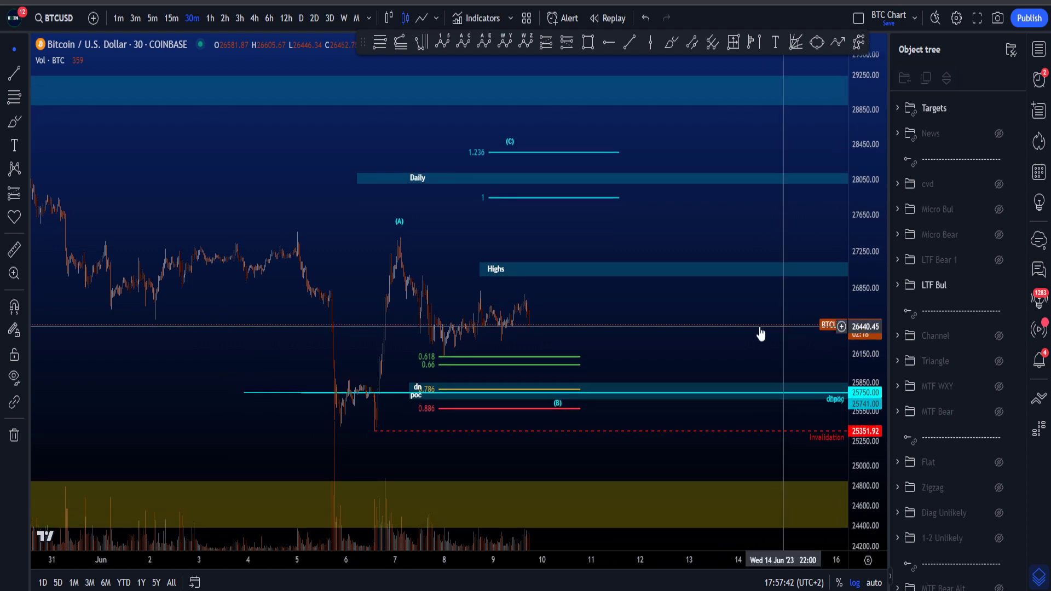
scroll(760, 333, up, 2)
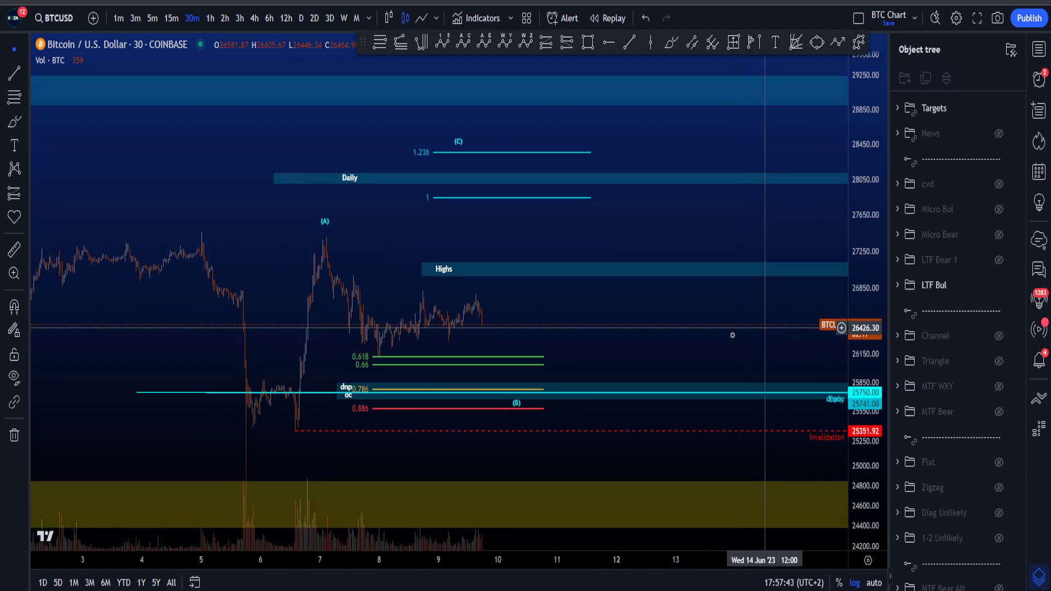
click(668, 44)
drag(474, 321, 520, 438)
key(ctrl+z)
mouse_move(293, 412)
mouse_down()
mouse_move(270, 422)
mouse_move(287, 413)
mouse_up()
key(ctrl+z)
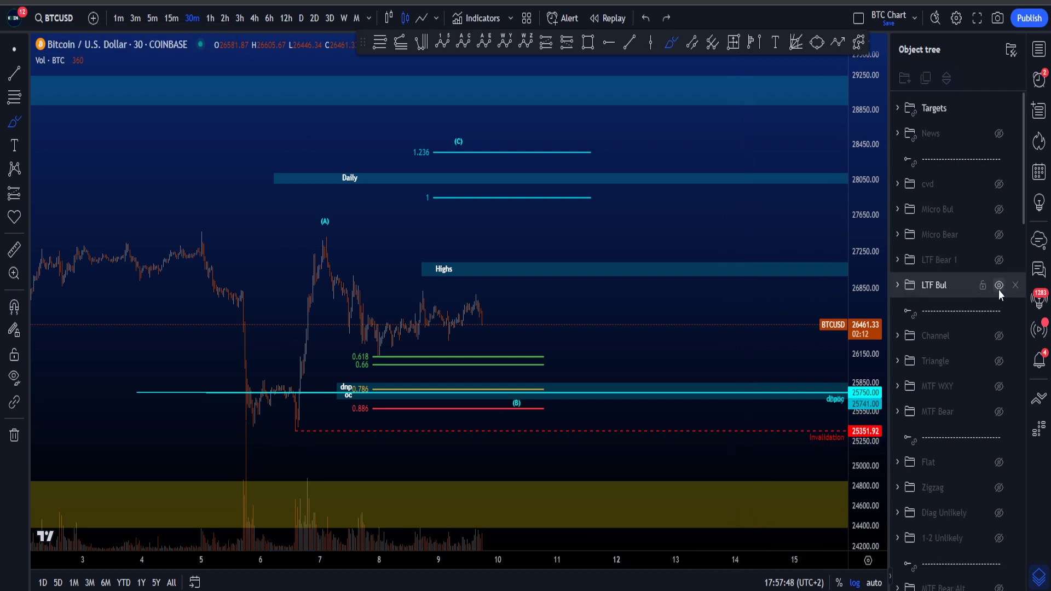
Hide the LTF Bul drawing group and show the LTF Bear 1 group
click(999, 285)
click(999, 259)
scroll(508, 306, up, 2)
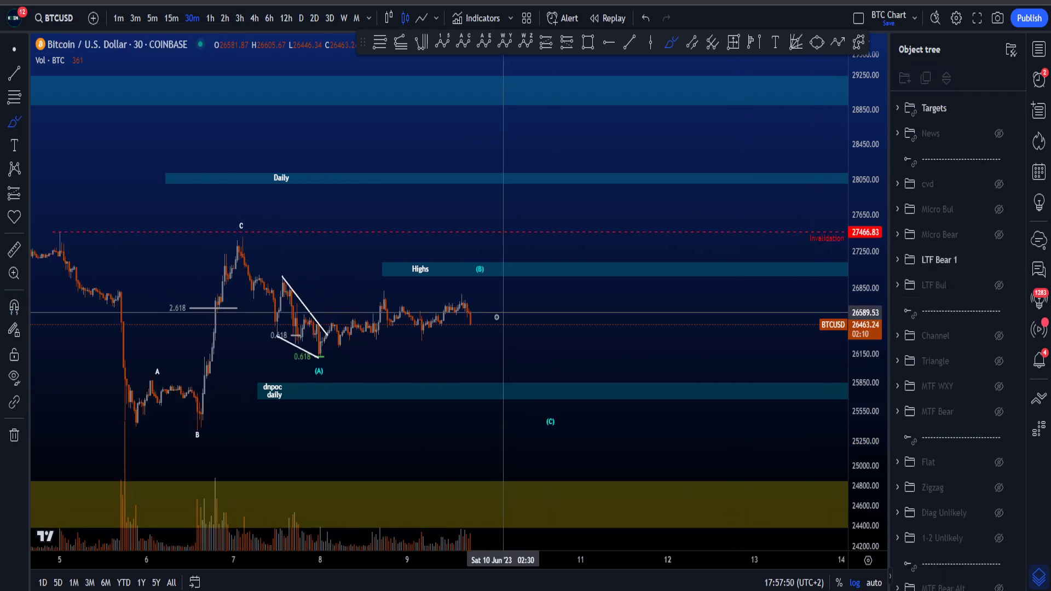
Trace the A-B-C rally and its final leg from B to C with the brush, undoing each stroke
mouse_move(130, 426)
mouse_down()
mouse_move(188, 408)
mouse_move(245, 238)
mouse_up()
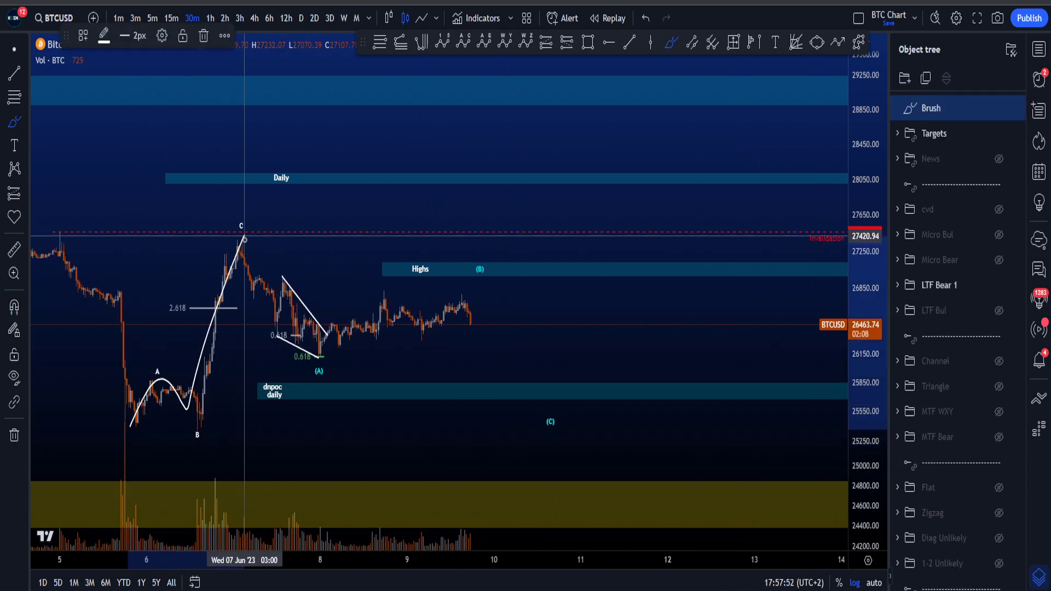
key(ctrl+z)
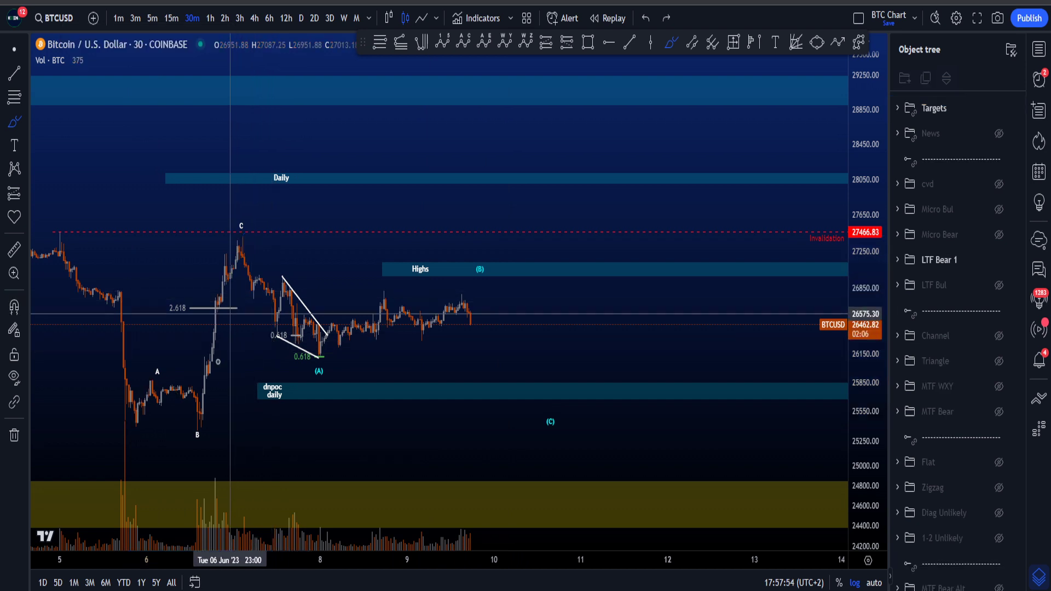
drag(204, 398, 244, 234)
key(ctrl+z)
Circle the 2.618 extension label and trace the rise from B through that level, undoing each brush stroke
mouse_move(188, 292)
mouse_down()
mouse_move(149, 309)
mouse_move(187, 292)
mouse_up()
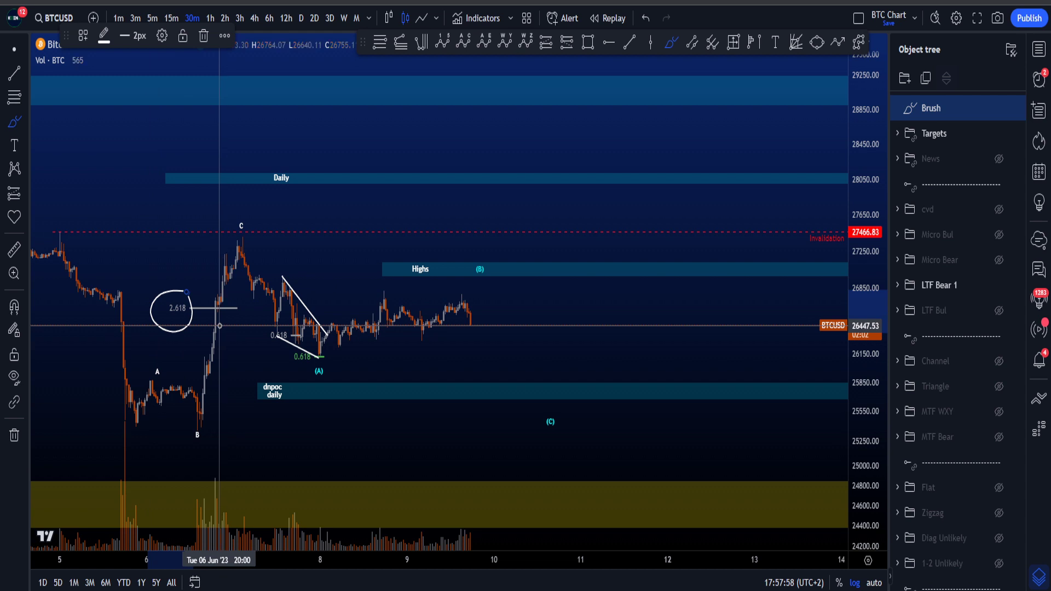
key(ctrl+z)
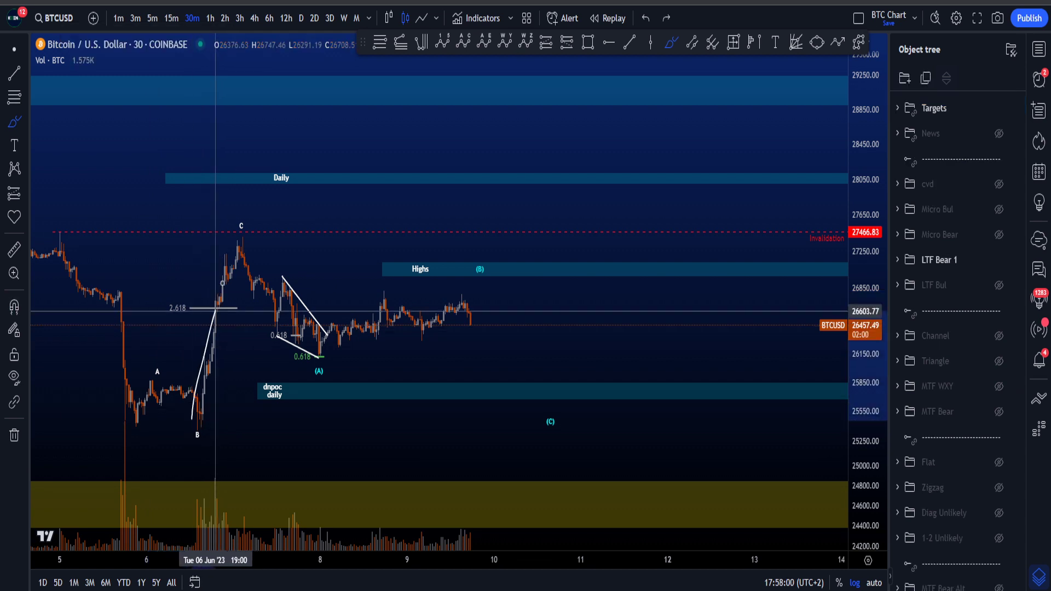
key(ctrl+y)
key(ctrl+z)
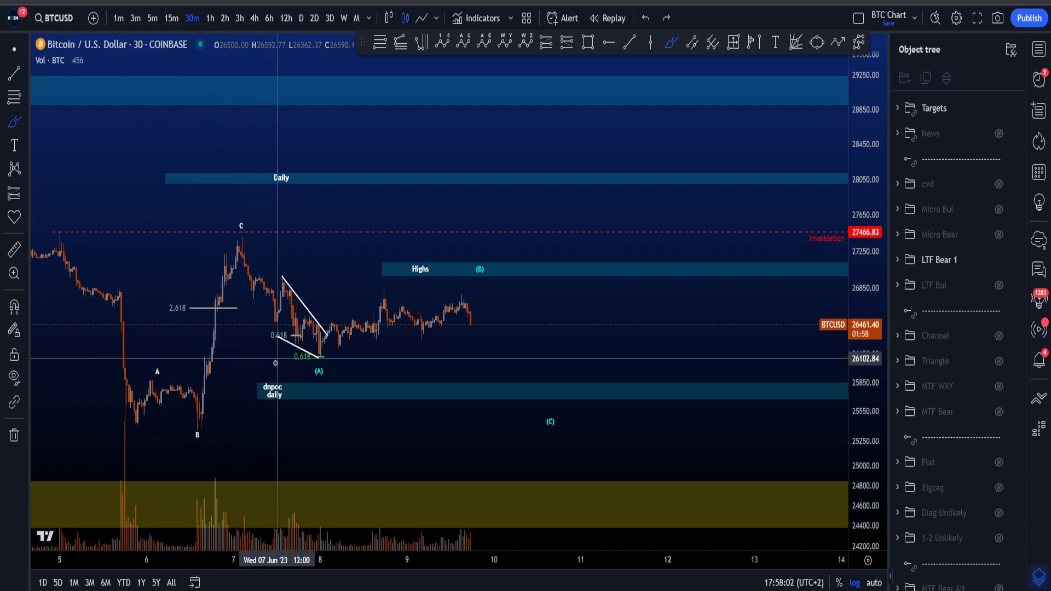
Sketch the projected bearish move from the C high to the (C) label, undoing the brush strokes
mouse_move(241, 242)
mouse_down()
mouse_move(311, 357)
mouse_move(477, 299)
mouse_move(545, 422)
mouse_up()
key(ctrl+z)
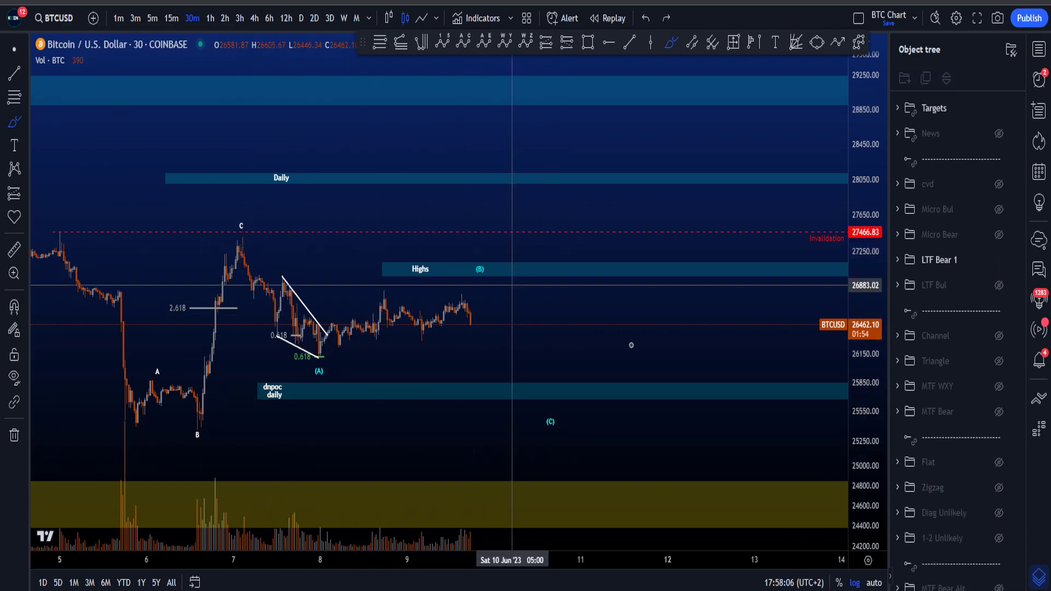
drag(639, 345, 632, 312)
key(ctrl+z)
Circle the decline from C to (A) and mark the wedge within it with the brush, undoing each stroke
drag(861, 455, 860, 433)
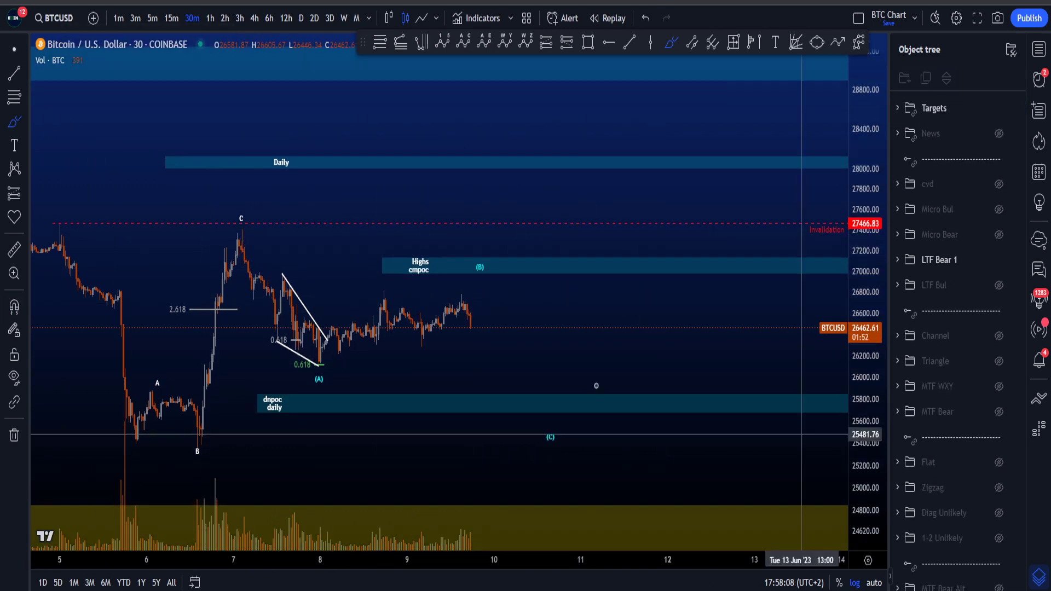
mouse_move(239, 232)
mouse_down()
mouse_move(305, 294)
mouse_move(328, 378)
mouse_move(227, 249)
mouse_up()
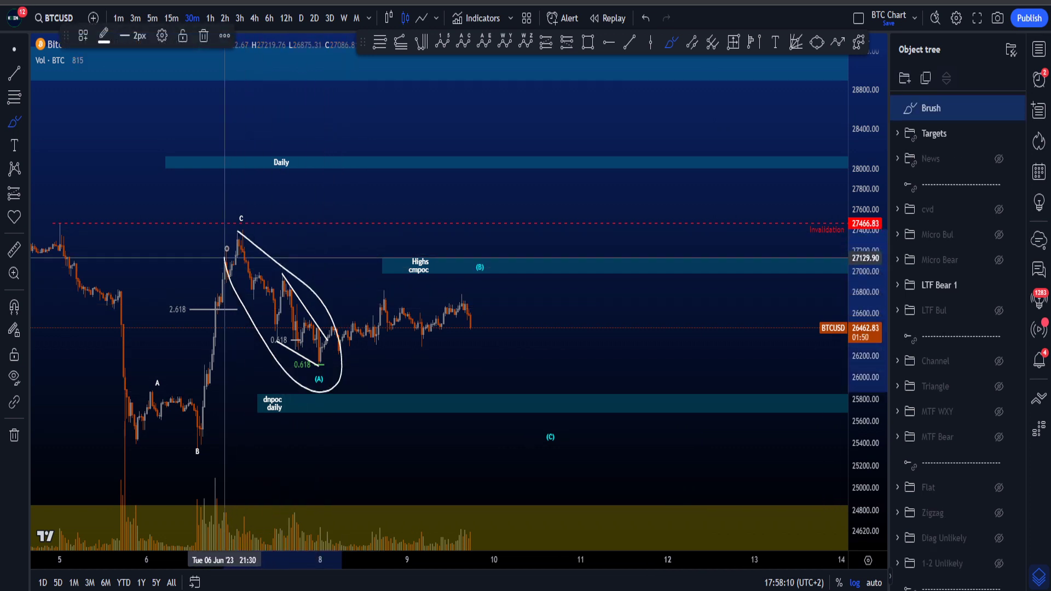
key(ctrl+z)
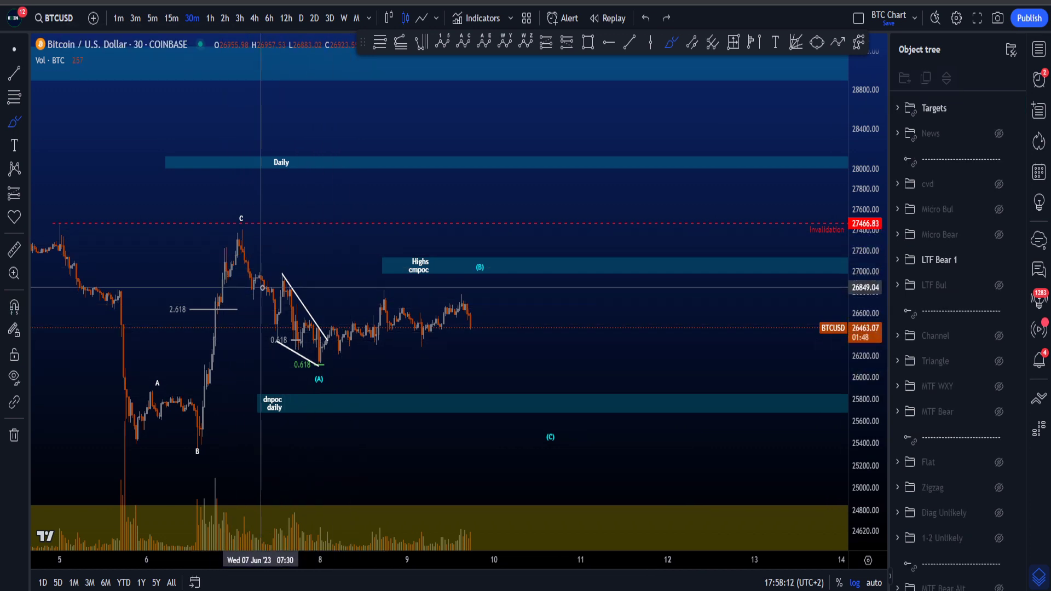
drag(275, 280, 290, 309)
key(ctrl+z)
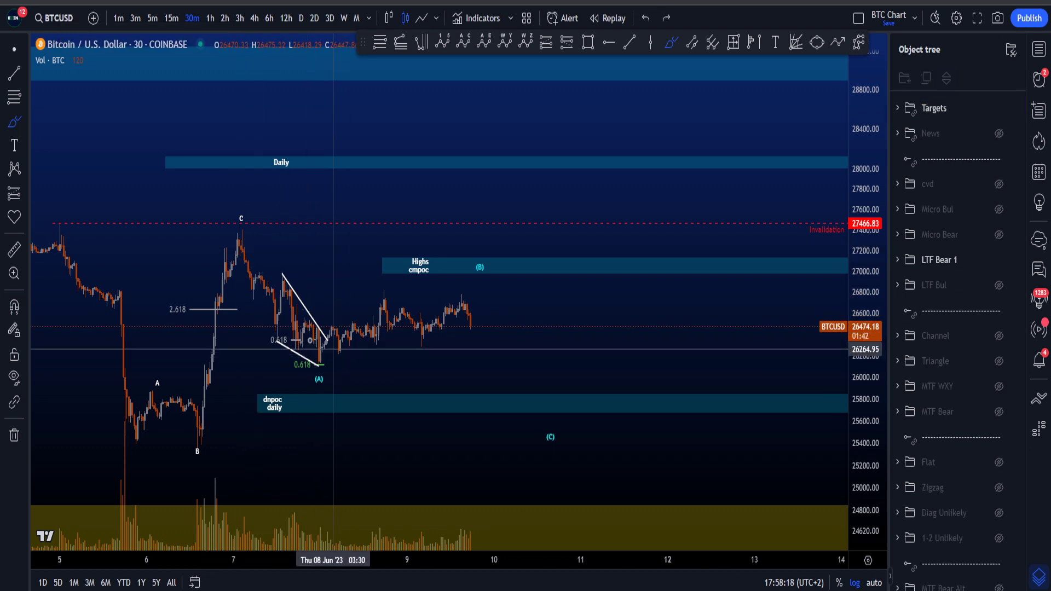
click(14, 50)
drag(861, 324, 861, 355)
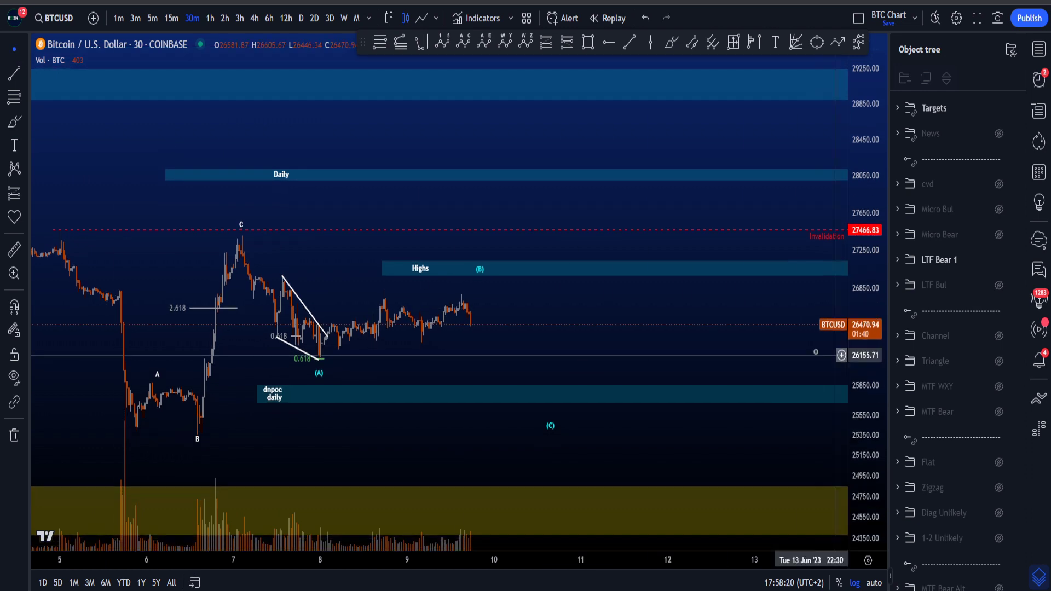
drag(786, 343, 777, 322)
scroll(772, 323, down, 1)
drag(647, 346, 607, 344)
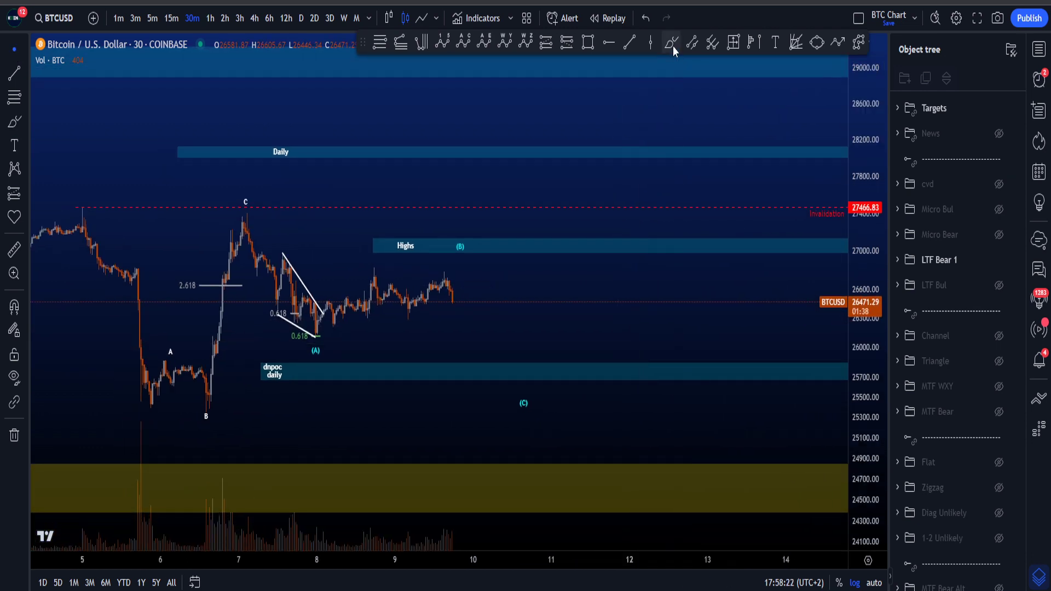
Sketch the projected bearish path from the C high through (A) and a (B) bounce down past (C) with the brush, undoing each stroke
click(671, 42)
mouse_move(236, 230)
mouse_down()
mouse_move(404, 280)
mouse_move(553, 433)
mouse_up()
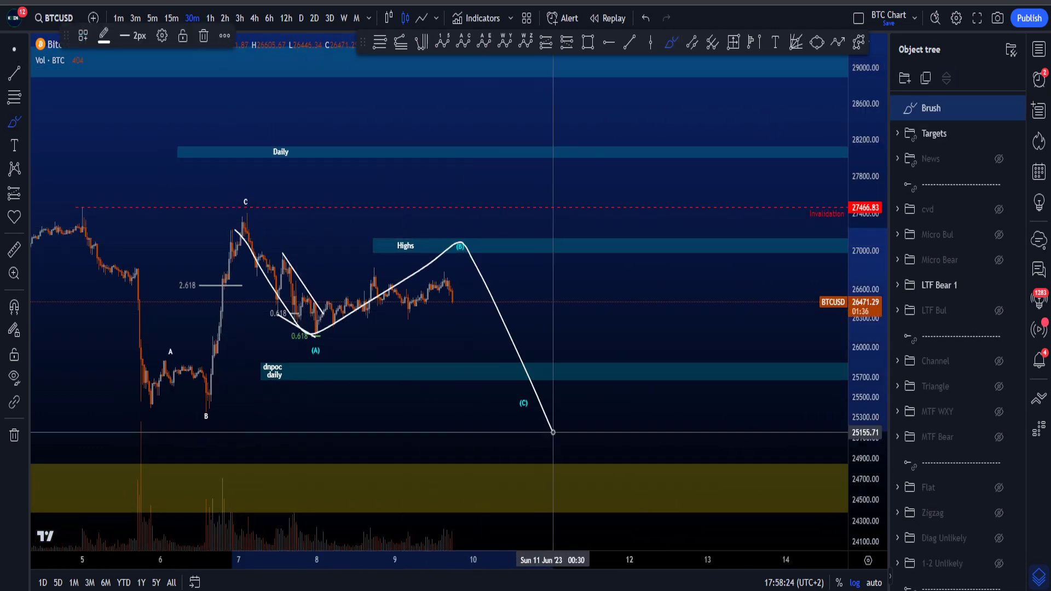
key(ctrl+z)
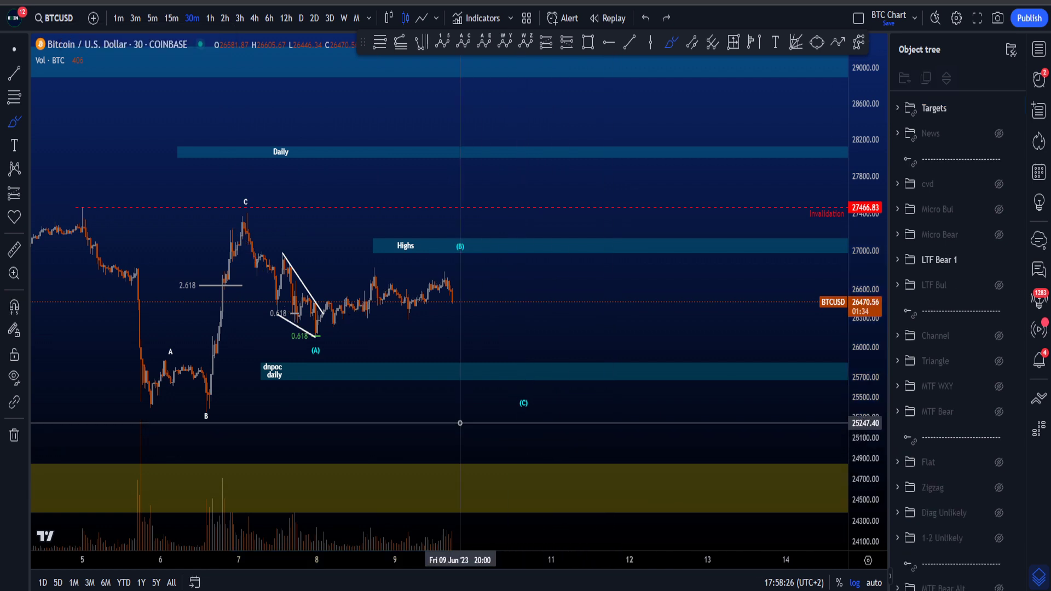
mouse_move(245, 217)
mouse_down()
mouse_move(307, 330)
mouse_move(414, 277)
mouse_move(535, 485)
mouse_up()
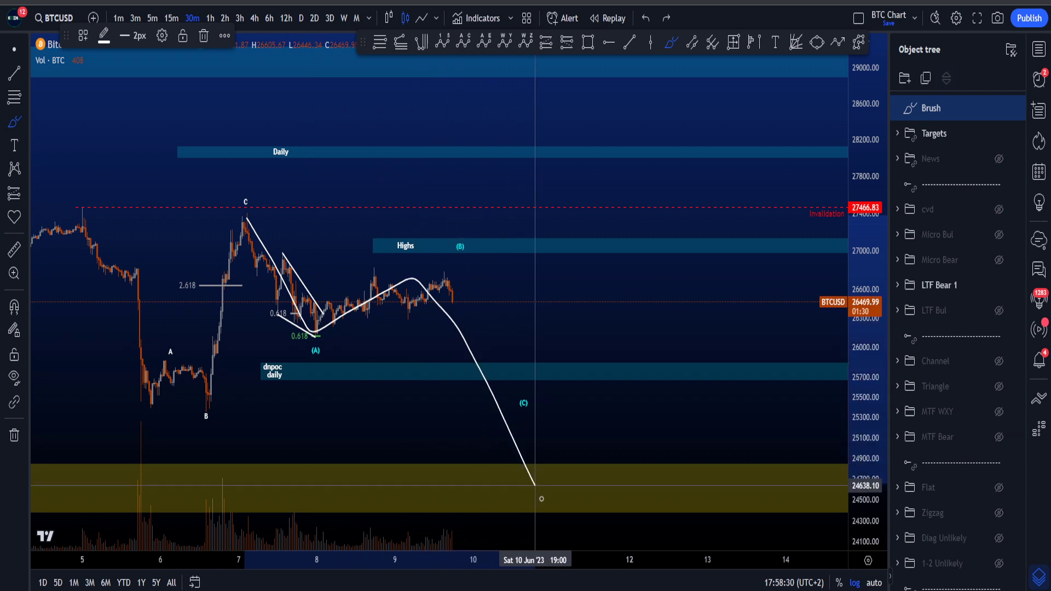
key(ctrl+z)
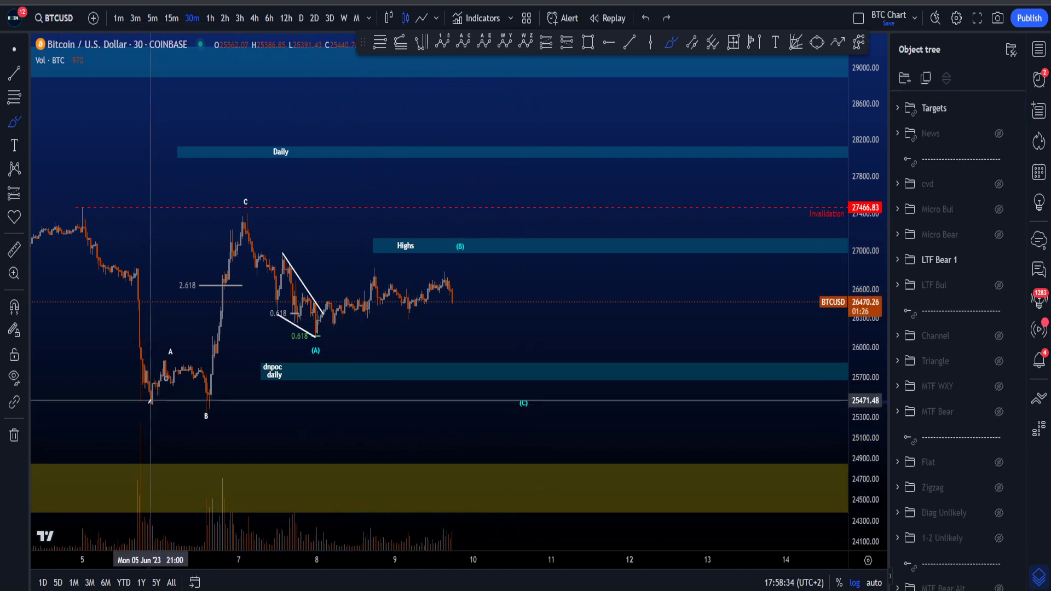
Brush the larger path from the 5 June low up to C, down to the dnpoc zone and up to the Daily zone, deleting each stroke
mouse_move(151, 404)
mouse_down()
mouse_move(263, 216)
mouse_move(258, 208)
mouse_move(284, 269)
mouse_move(445, 279)
mouse_move(535, 451)
mouse_up()
key(Delete)
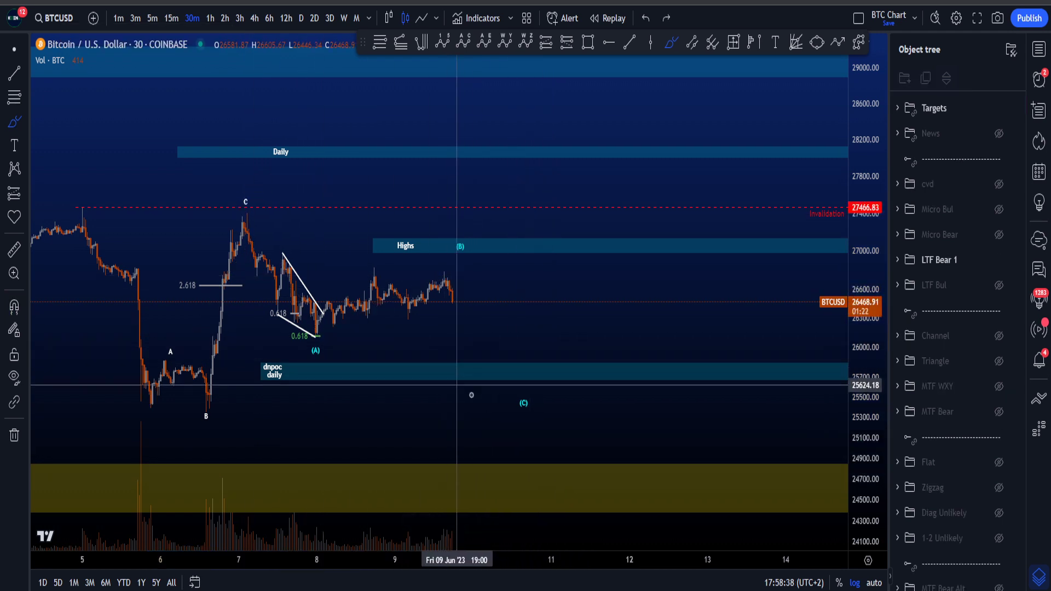
drag(462, 389, 615, 125)
key(Delete)
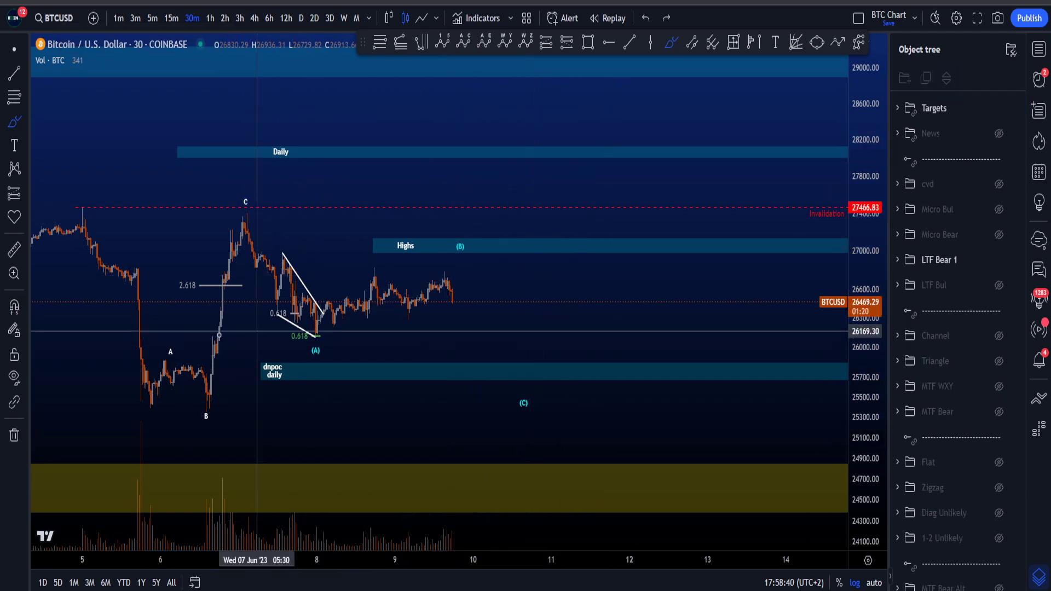
mouse_move(140, 390)
mouse_down()
mouse_move(164, 359)
mouse_move(357, 277)
mouse_up()
drag(441, 328, 598, 159)
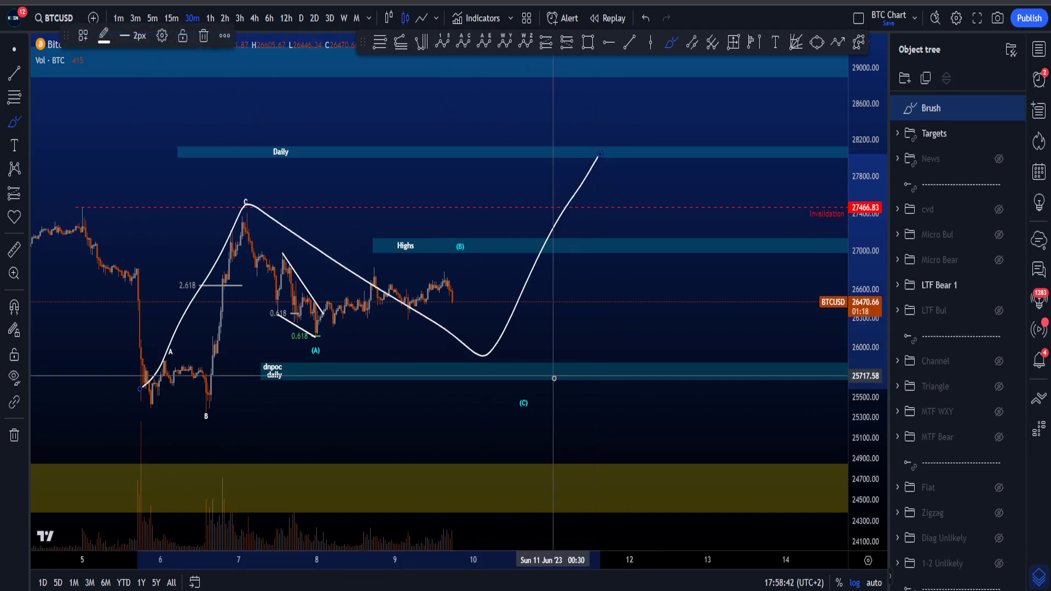
key(Delete)
Hide the LTF Bear 1 drawings and switch the chart to the 1-hour timeframe
click(1000, 259)
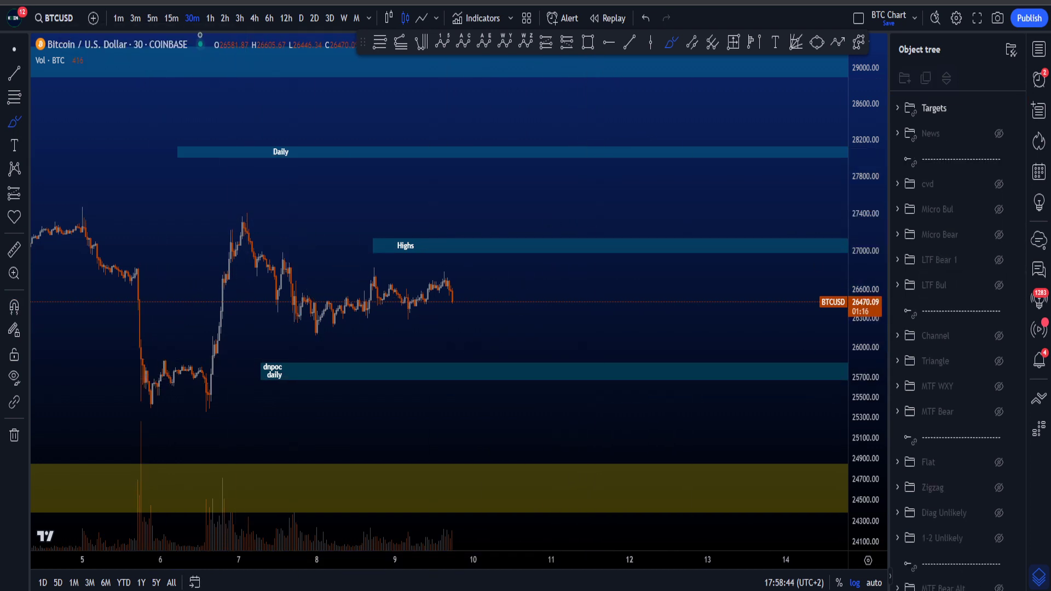
drag(864, 118, 864, 195)
scroll(695, 245, down, 2)
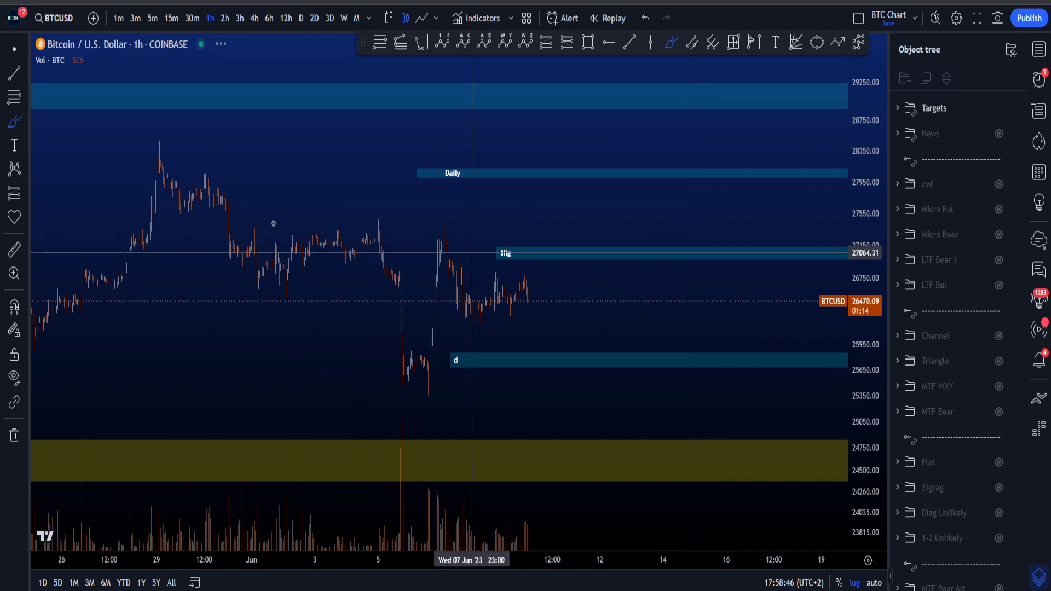
scroll(262, 230, up, 1)
Trace the decline from the 29 May high to the June low and the three-part rebound with the brush, undoing each stroke
mouse_move(84, 156)
mouse_down()
mouse_move(247, 263)
mouse_move(375, 392)
mouse_up()
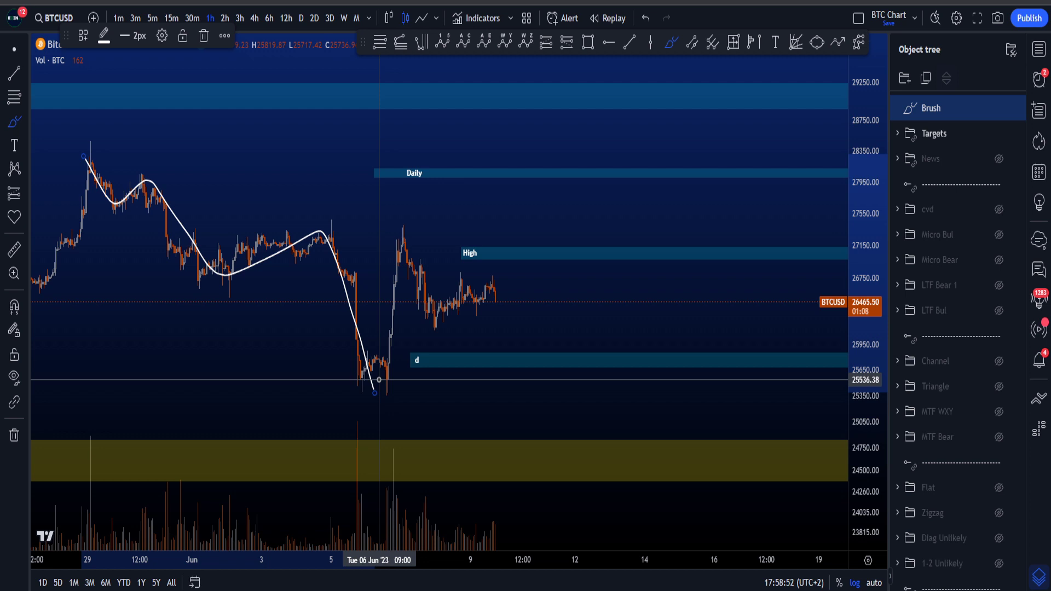
key(ctrl+z)
drag(359, 392, 403, 255)
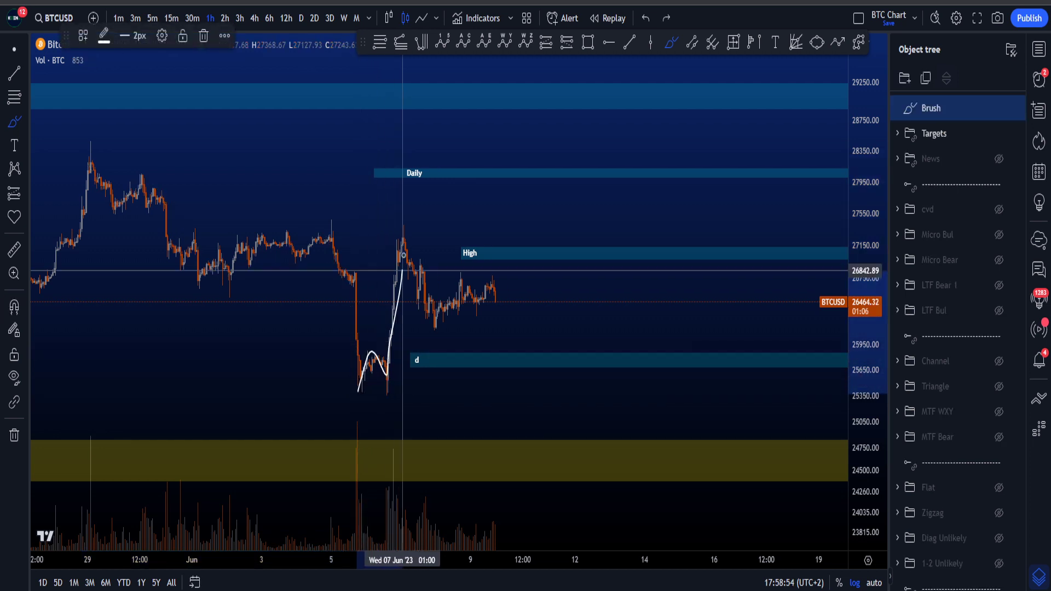
key(ctrl+z)
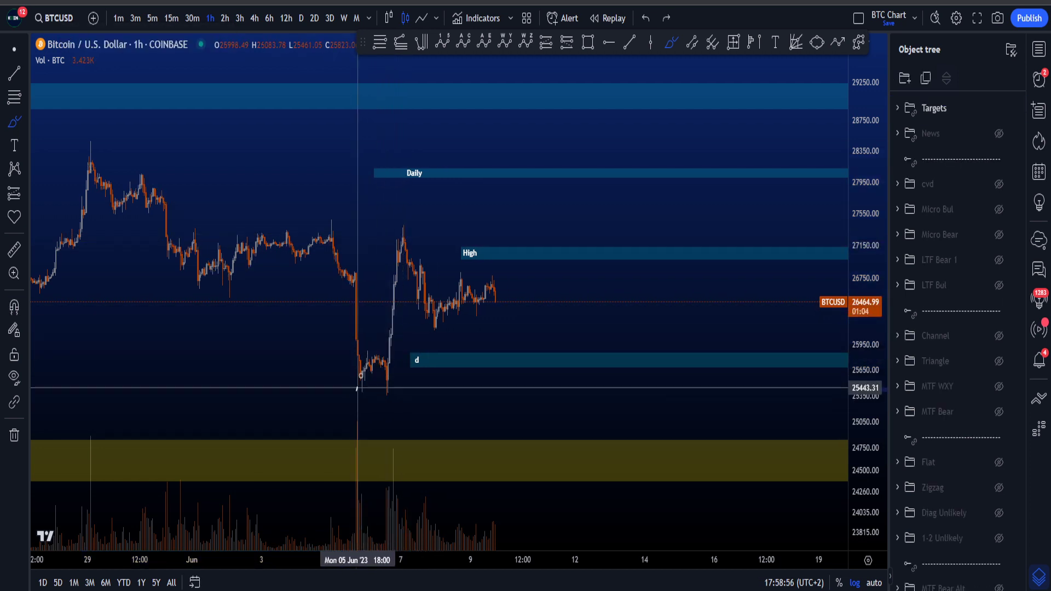
mouse_move(357, 391)
mouse_down()
mouse_move(388, 376)
mouse_move(404, 245)
mouse_up()
key(ctrl+z)
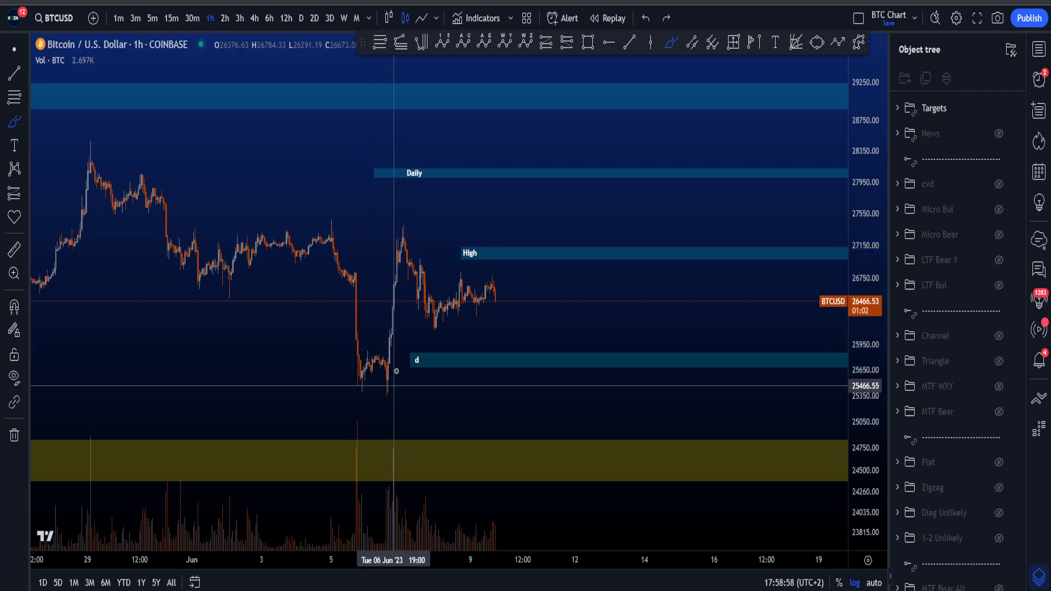
mouse_move(394, 382)
mouse_down()
mouse_move(390, 244)
mouse_move(398, 365)
mouse_up()
key(ctrl+z)
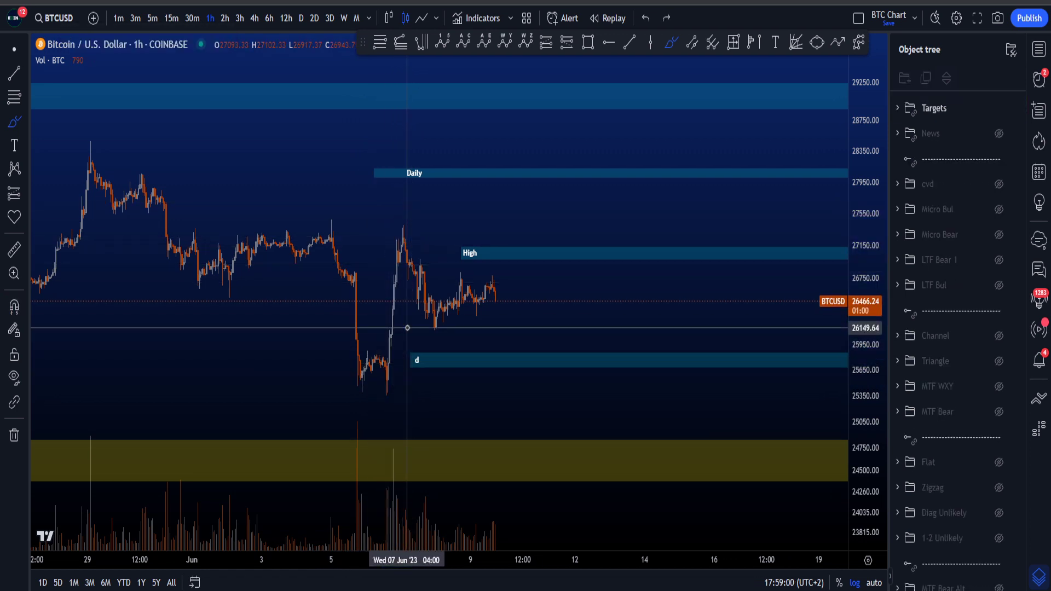
Sketch a projected drop from the 7 June high into the yellow support zone with the brush and undo it
scroll(422, 340, up, 2)
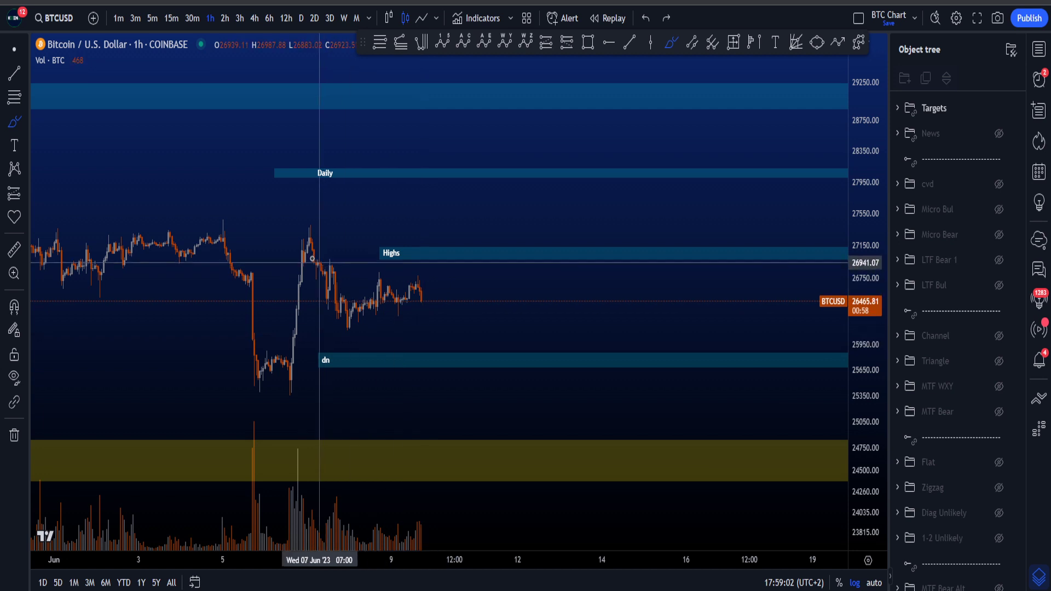
scroll(321, 263, down, 2)
mouse_move(402, 235)
mouse_down()
mouse_move(438, 317)
mouse_move(490, 282)
mouse_move(568, 469)
mouse_up()
key(ctrl+z)
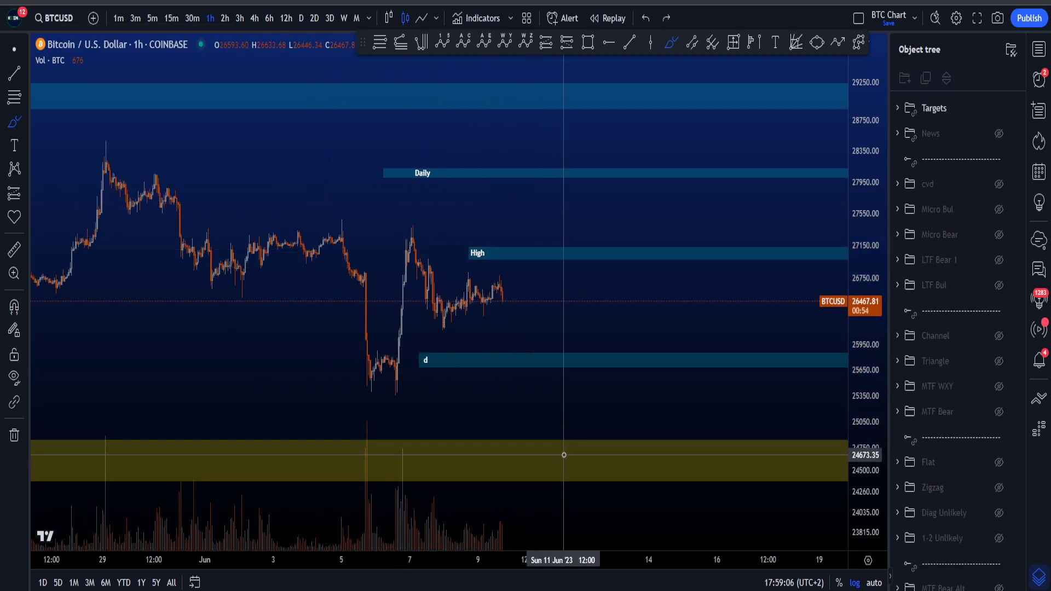
Show the LTF Bear 1 drawings and brush a path up to C, down into the yellow zone and above the Daily zone, undoing it
scroll(566, 455, up, 1)
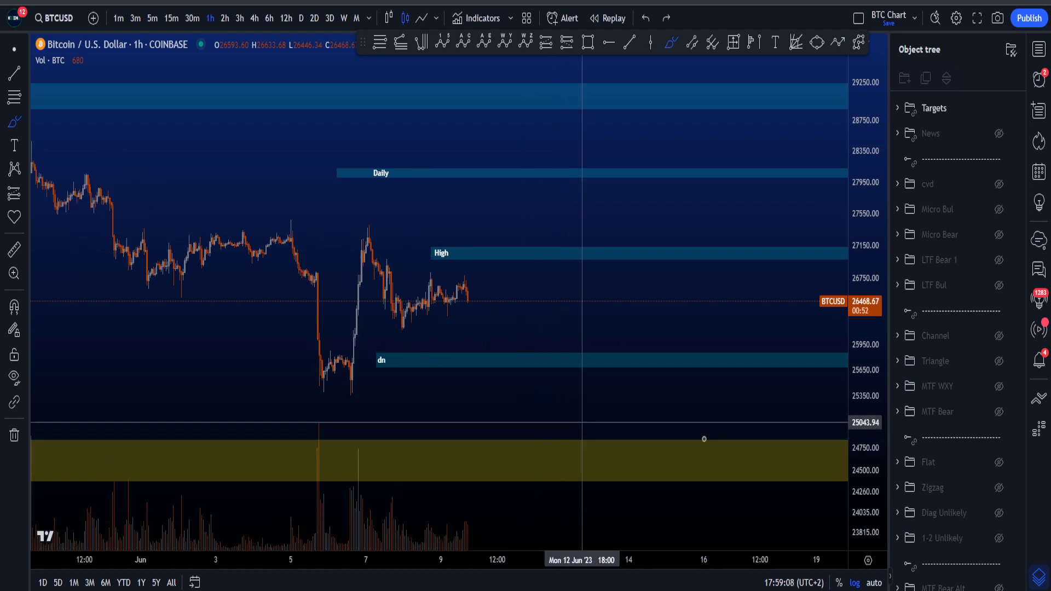
drag(870, 469, 867, 446)
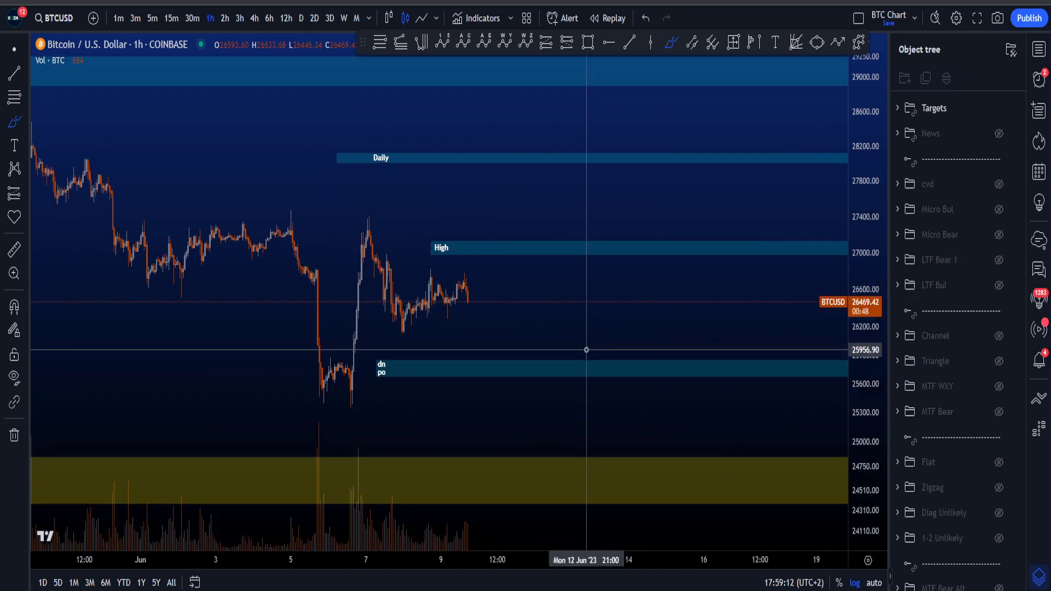
scroll(645, 383, up, 1)
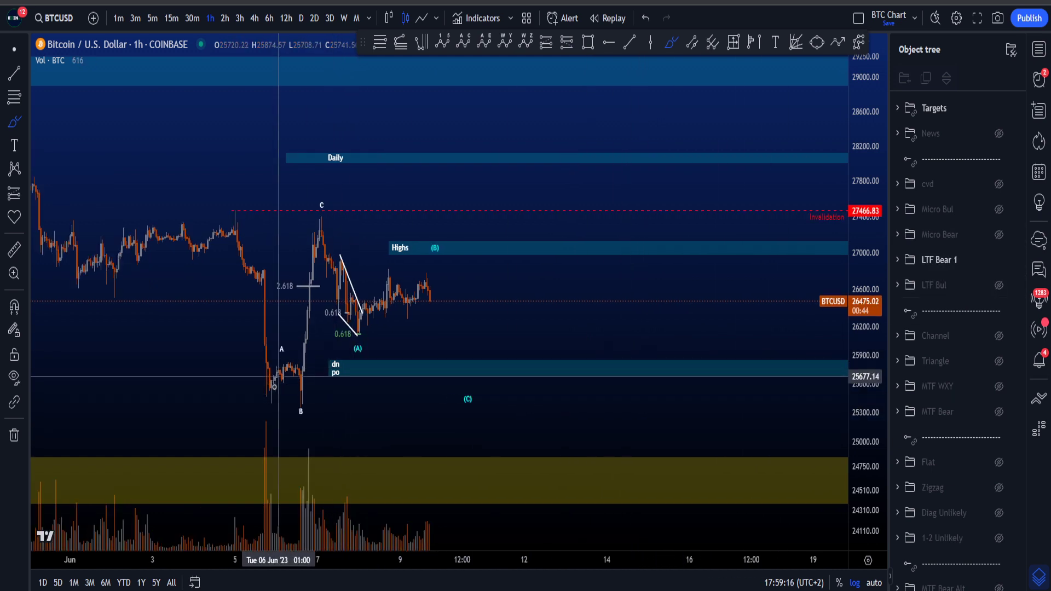
mouse_move(296, 406)
mouse_down()
mouse_move(319, 408)
mouse_move(322, 207)
mouse_move(418, 336)
mouse_move(493, 471)
mouse_move(616, 135)
mouse_up()
key(ctrl+z)
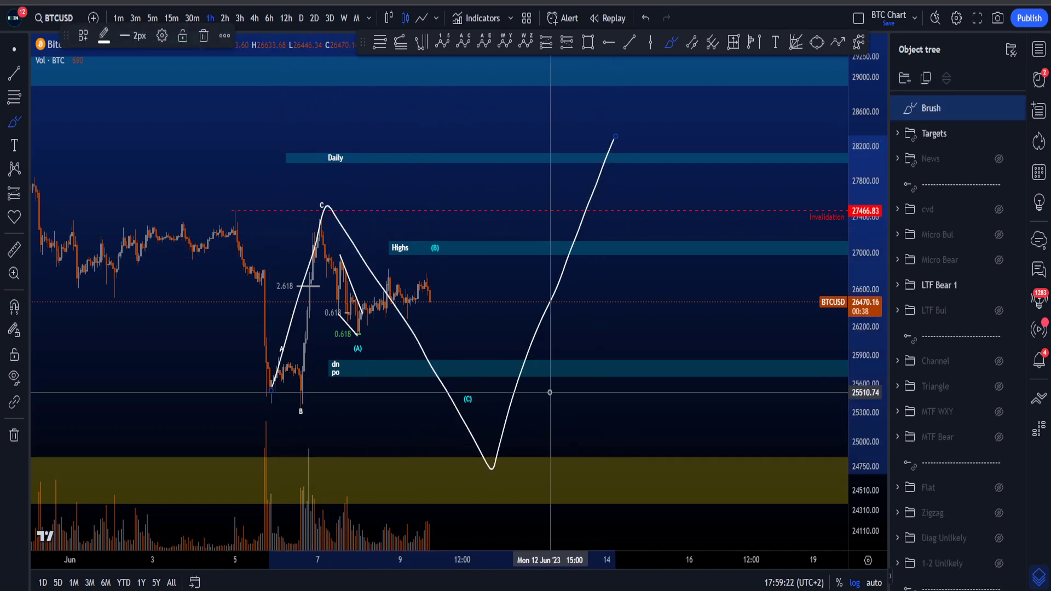
key(ctrl+z)
Mark the B low, a steep drop from the current price and the yellow zone with the brush, undoing each stroke
mouse_move(301, 403)
mouse_down()
mouse_move(324, 404)
mouse_move(315, 407)
mouse_up()
key(ctrl+z)
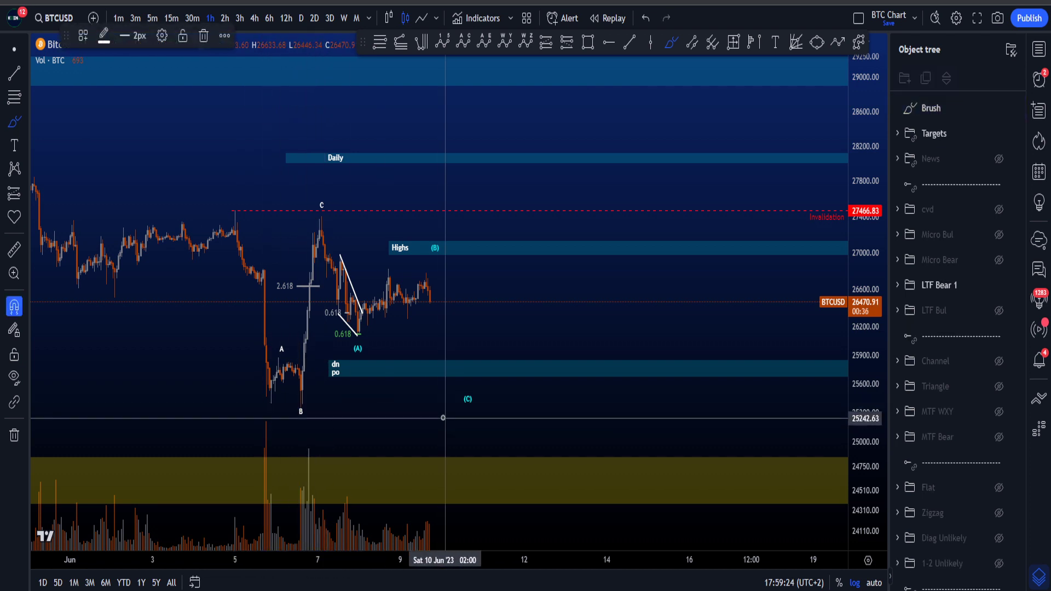
key(ctrl+z)
mouse_move(429, 286)
mouse_down()
mouse_move(558, 507)
mouse_move(575, 570)
mouse_up()
key(ctrl+z)
drag(878, 356, 882, 392)
mouse_move(479, 427)
mouse_down()
mouse_move(457, 481)
mouse_move(468, 425)
mouse_up()
key(ctrl+z)
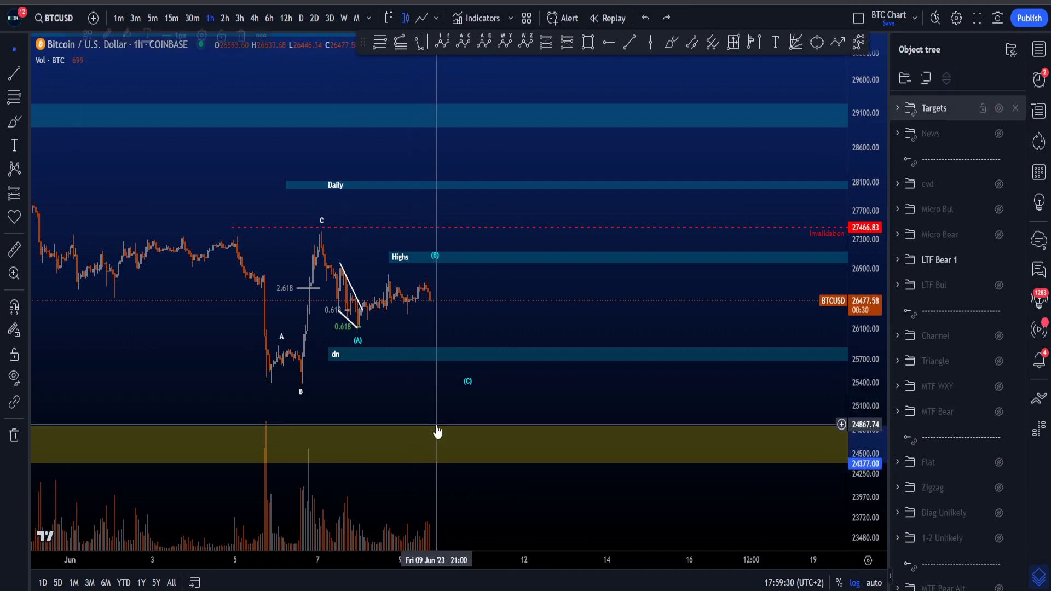
Brush a mark near the (C) label and circle the dnpoc zone beneath the current price, removing each stroke
click(437, 432)
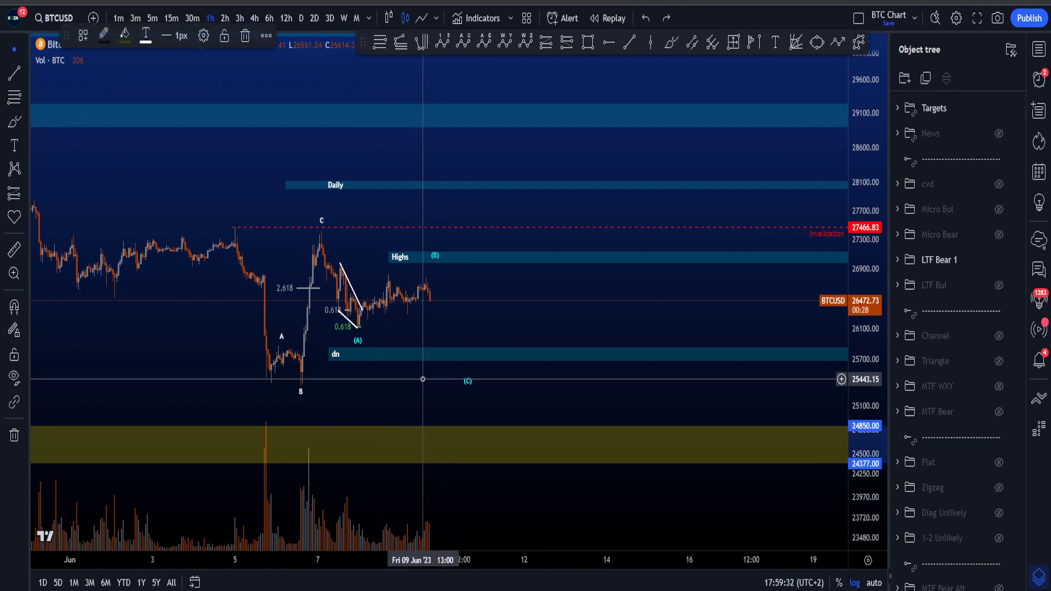
click(672, 42)
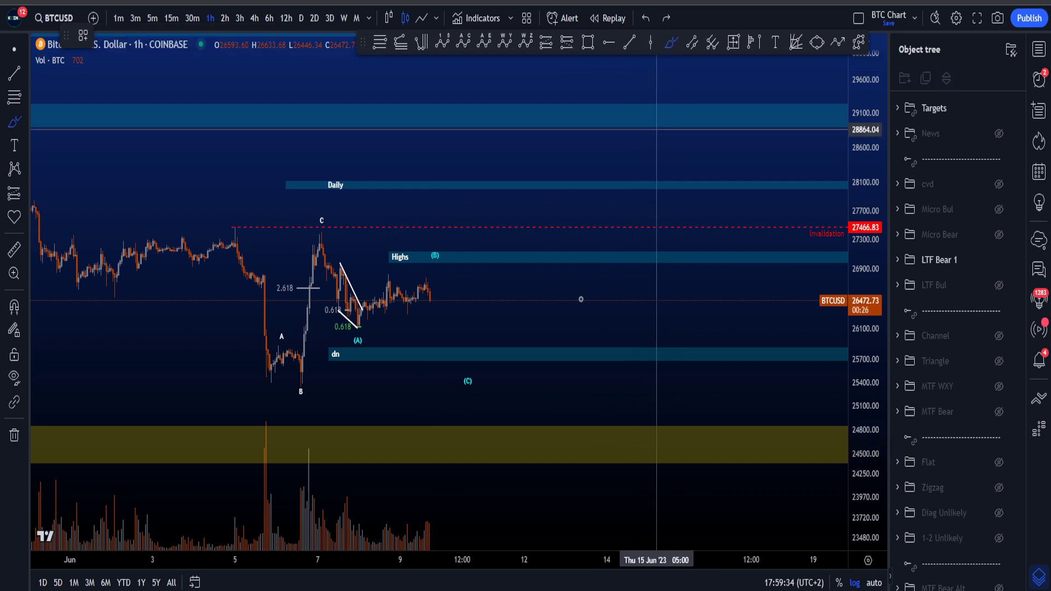
drag(424, 412, 488, 403)
key(Delete)
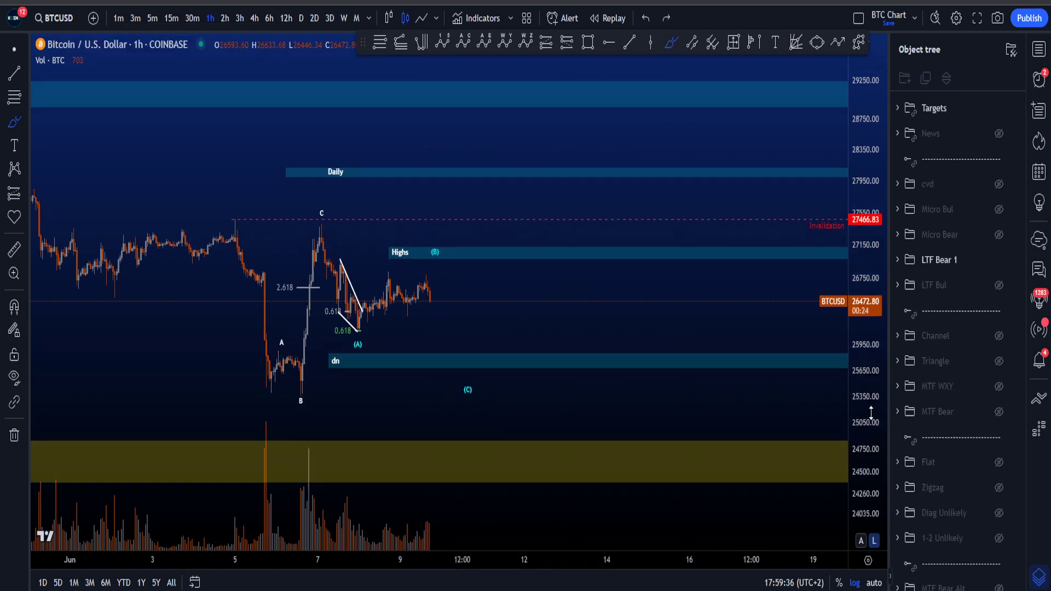
scroll(445, 332, up, 2)
mouse_move(408, 286)
mouse_down()
mouse_move(432, 355)
mouse_move(424, 374)
mouse_move(445, 408)
mouse_up()
key(ctrl+z)
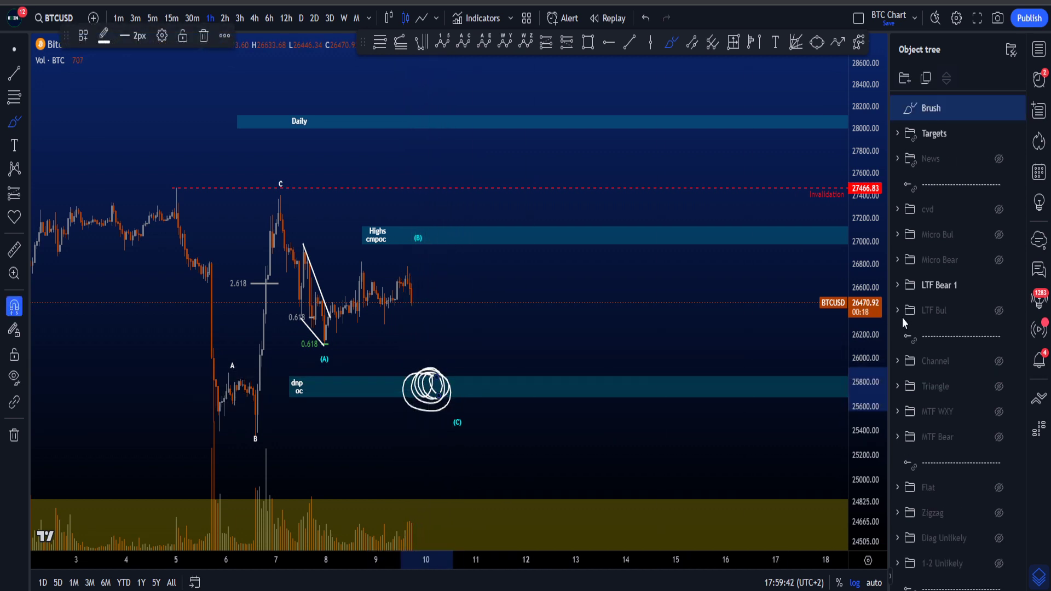
key(Delete)
Replace the LTF Bear 1 drawings with LTF Bul and sketch the projected path toward the upper targets, undoing the stroke
click(999, 260)
click(999, 285)
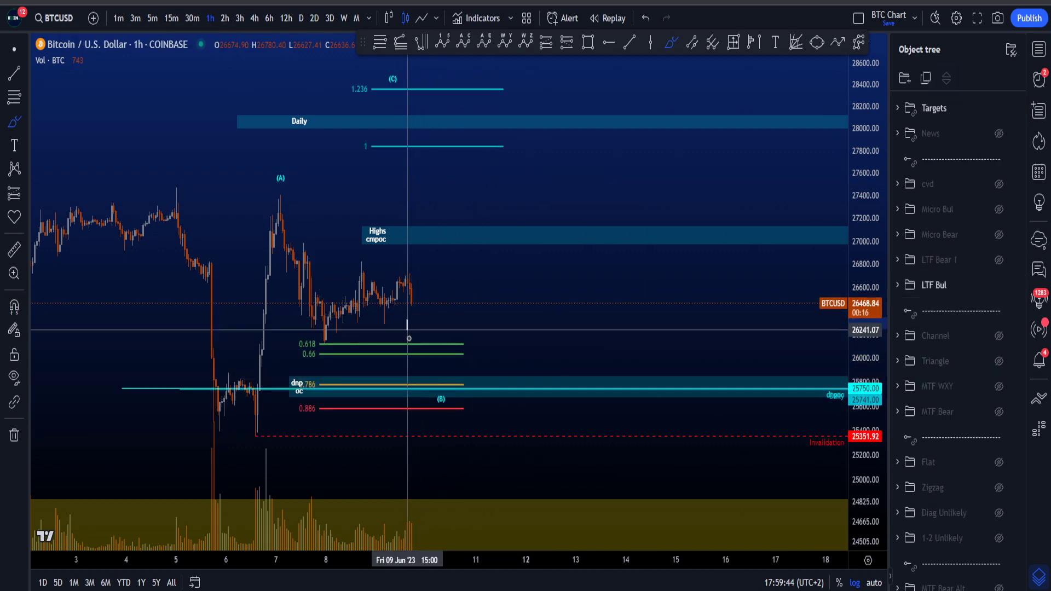
mouse_move(407, 329)
mouse_down()
mouse_move(452, 376)
mouse_move(564, 141)
mouse_up()
key(ctrl+z)
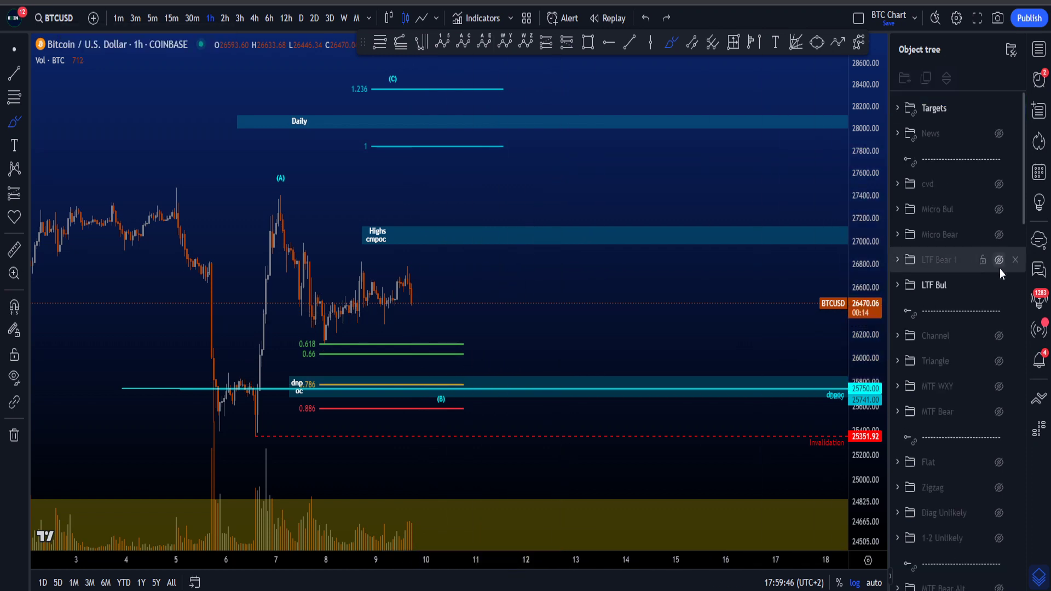
Replace the LTF Bul drawings with Micro Bear and switch the chart to the 15-minute timeframe
click(999, 285)
click(999, 235)
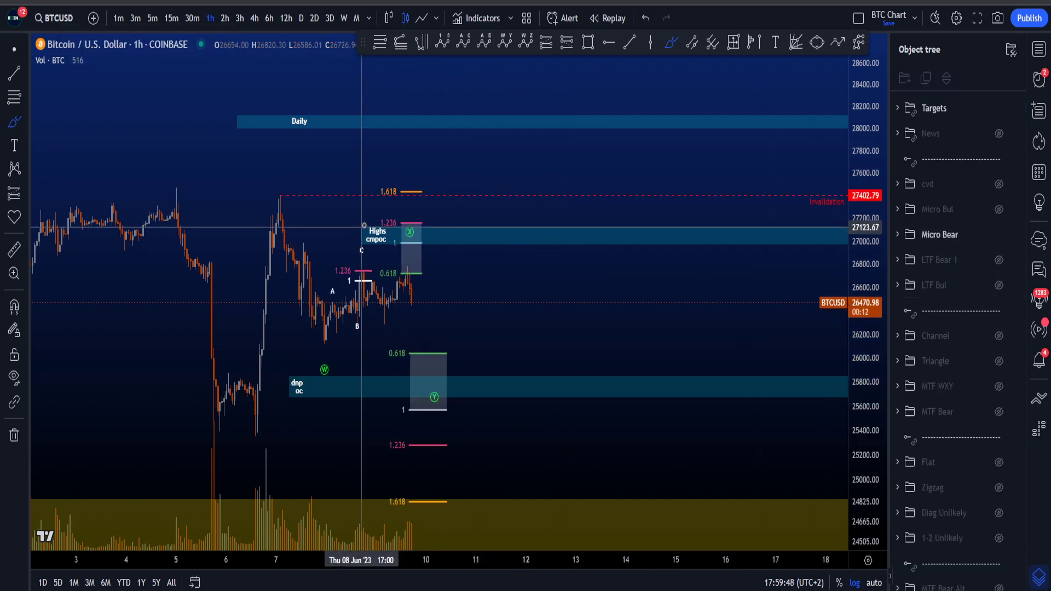
text(15)
key(Return)
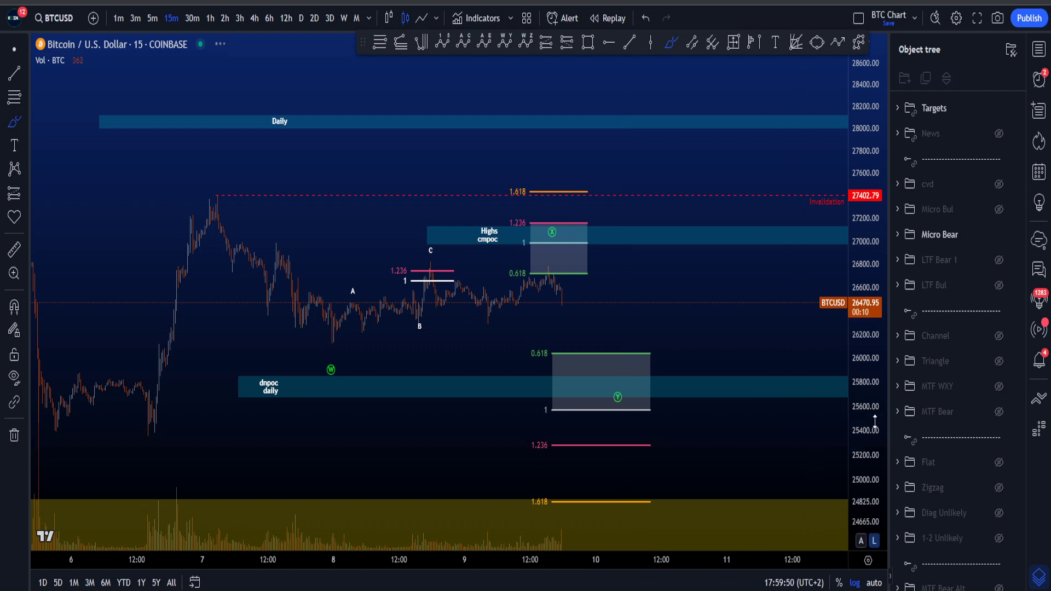
scroll(683, 81, up, 3)
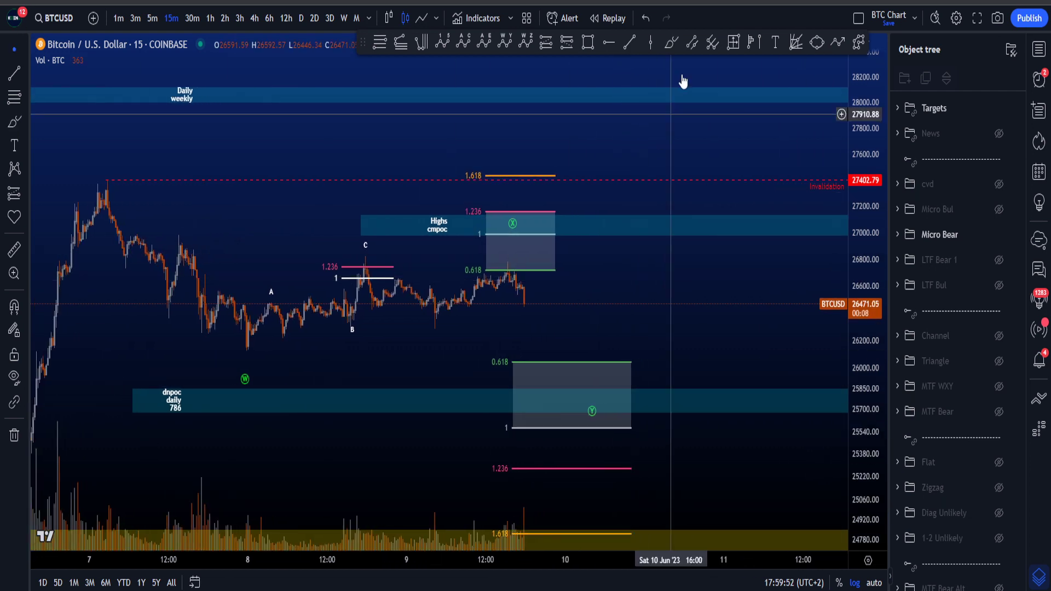
Trace the price structure from the 7 June high and the projected fall from X to Y with the brush, removing each stroke
mouse_move(101, 195)
mouse_down()
mouse_move(233, 348)
mouse_move(386, 279)
mouse_move(468, 306)
mouse_up()
key(ctrl+z)
key(Delete)
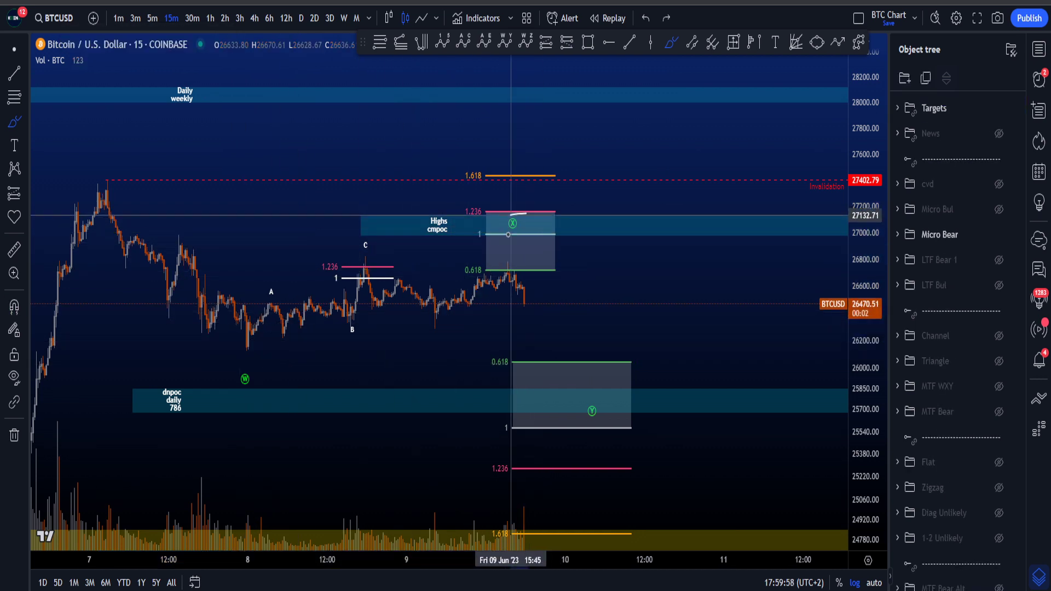
mouse_move(516, 260)
mouse_down()
mouse_move(540, 342)
mouse_move(605, 404)
mouse_up()
key(Delete)
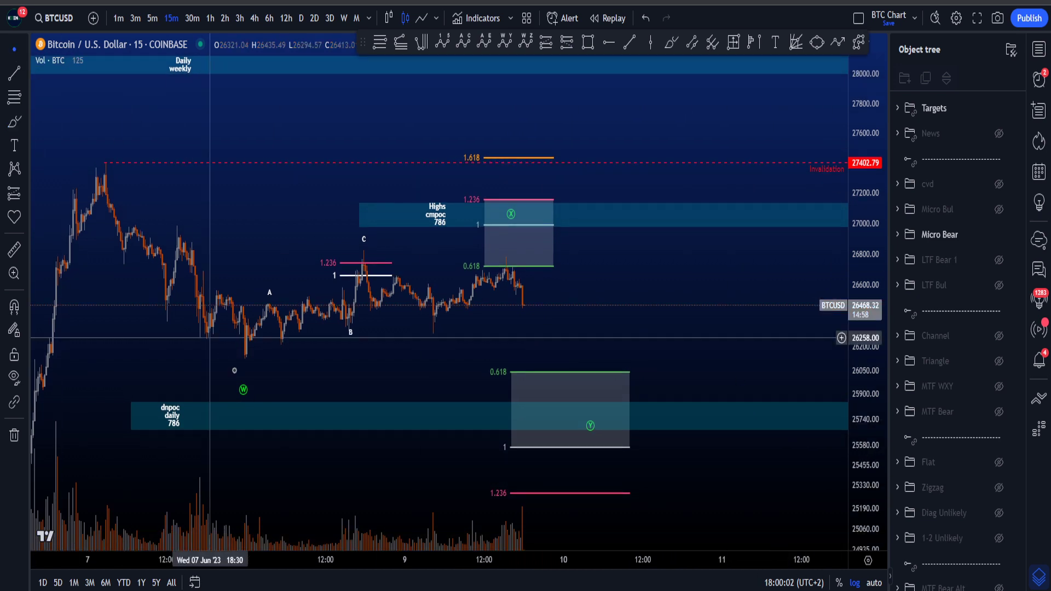
Trace the rise from the W low to A with the brush and undo the stroke
click(246, 364)
drag(492, 393, 507, 375)
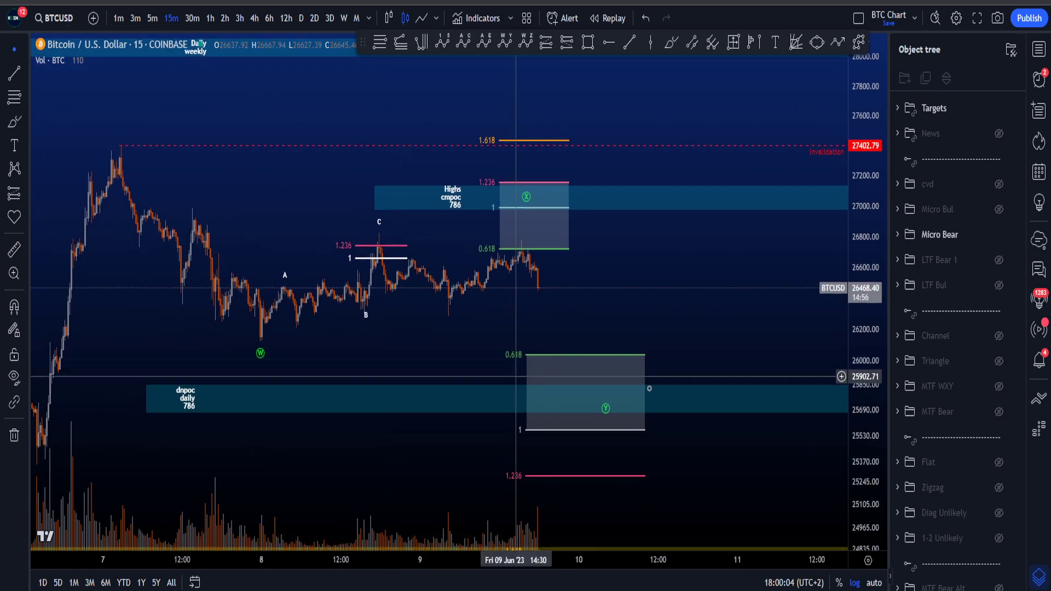
drag(866, 422, 866, 310)
scroll(564, 299, up, 3)
drag(564, 299, 564, 319)
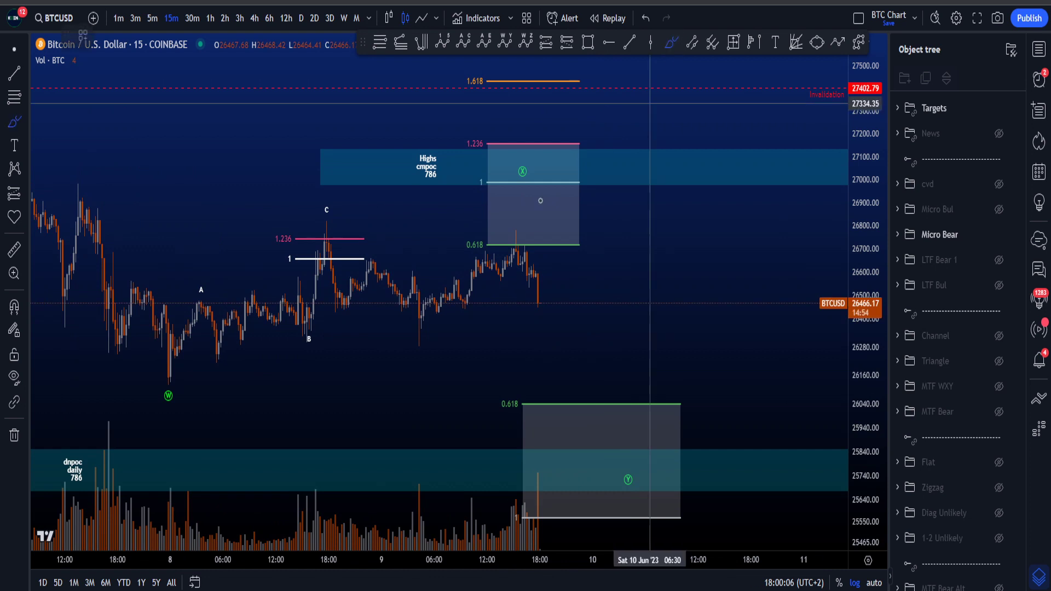
drag(169, 377, 201, 309)
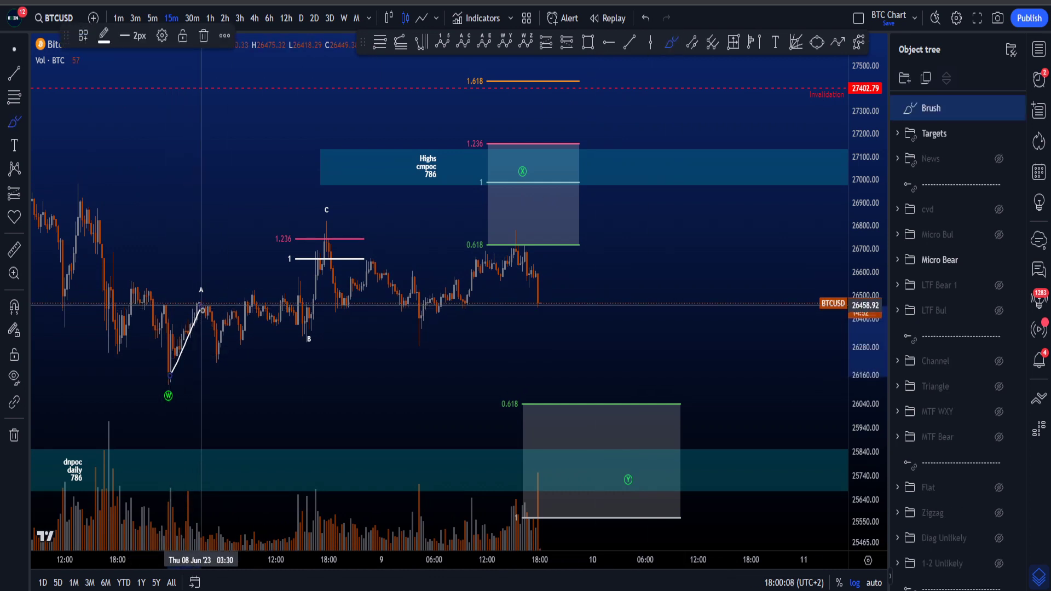
key(ctrl+z)
Trace the A-B-C advance from the W low to C twice and brush a mark near W, removing each stroke
drag(174, 362, 327, 225)
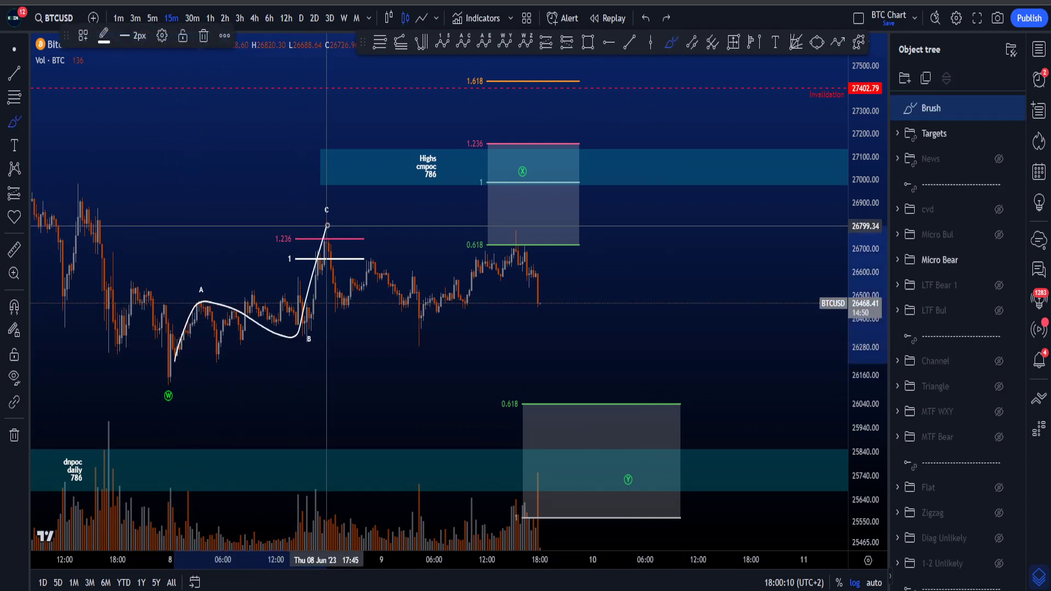
key(ctrl+z)
mouse_move(171, 378)
mouse_down()
mouse_move(206, 300)
mouse_move(256, 296)
mouse_move(307, 333)
mouse_move(327, 233)
mouse_up()
key(ctrl+z)
mouse_move(159, 372)
mouse_down()
mouse_move(331, 271)
mouse_move(183, 321)
mouse_up()
key(ctrl+z)
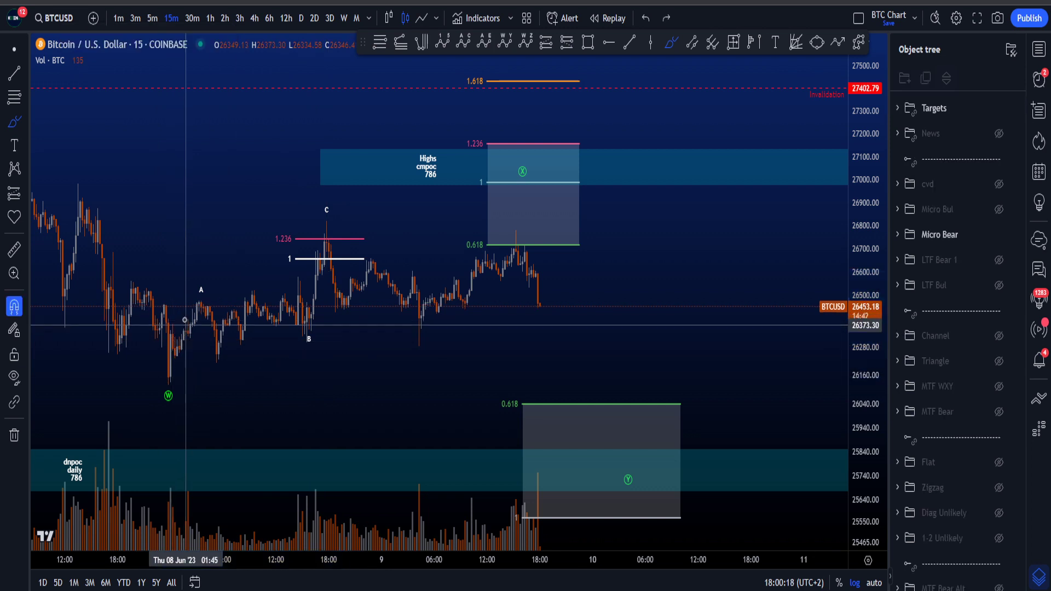
Circle the 1 and 1.236 extension levels beneath C and brush a mark beside the 1.236 label, removing the strokes
mouse_move(349, 265)
mouse_down()
mouse_move(274, 250)
mouse_move(318, 222)
mouse_up()
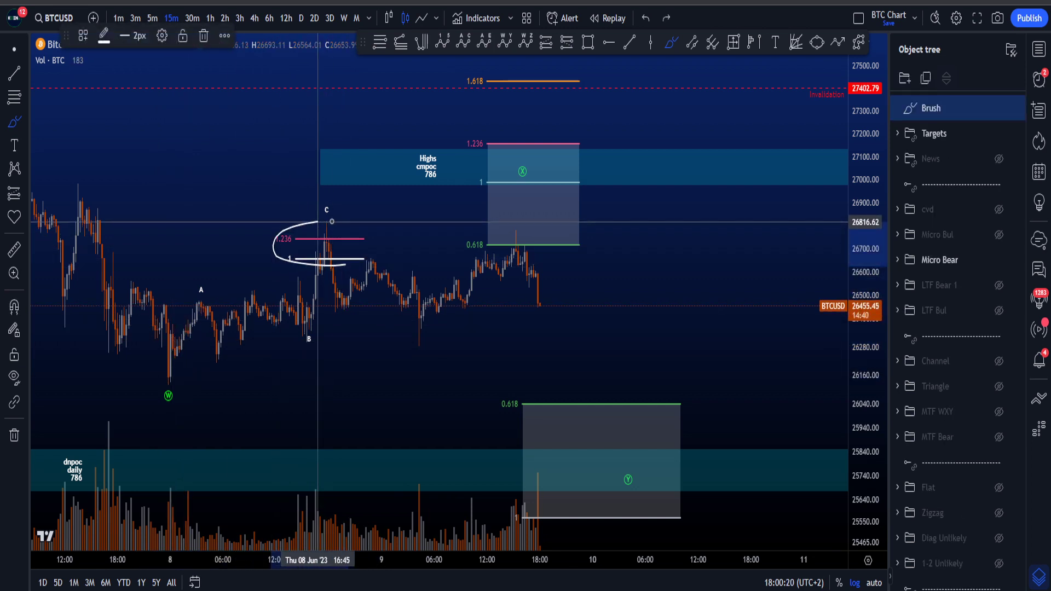
drag(378, 246, 328, 263)
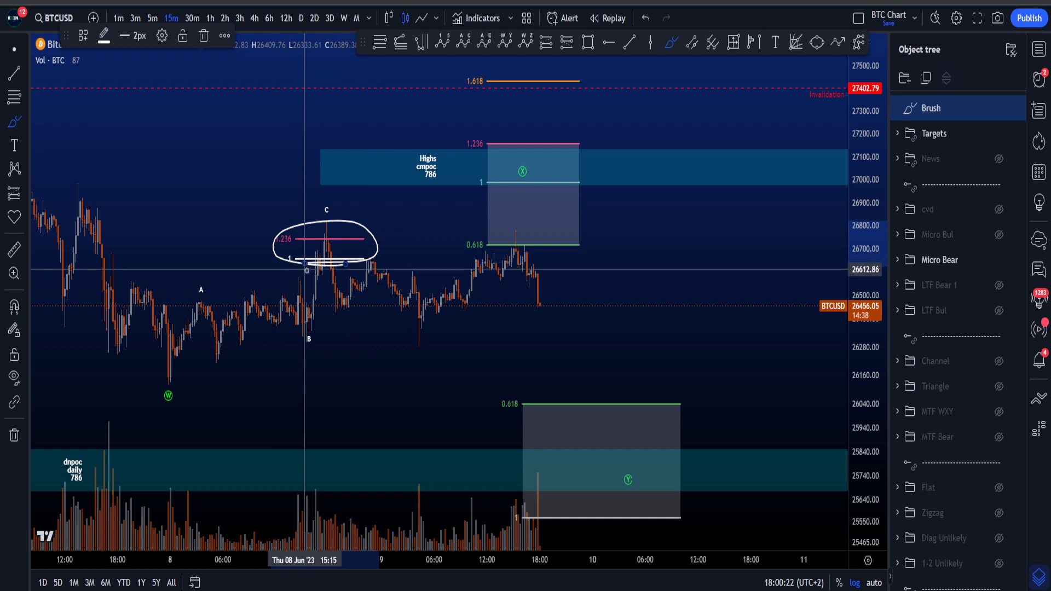
key(ctrl+z)
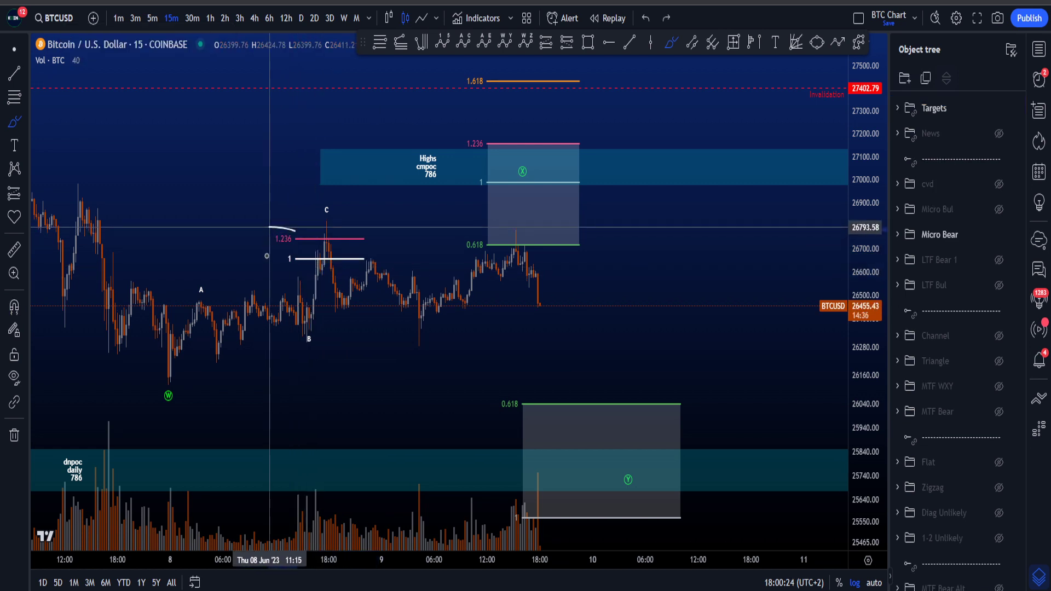
drag(266, 255, 301, 237)
key(ctrl+z)
Trace the structure from the W low to B and the decline from C with the brush, removing each stroke
mouse_move(174, 376)
mouse_down()
mouse_move(202, 290)
mouse_move(305, 336)
mouse_up()
key(ctrl+z)
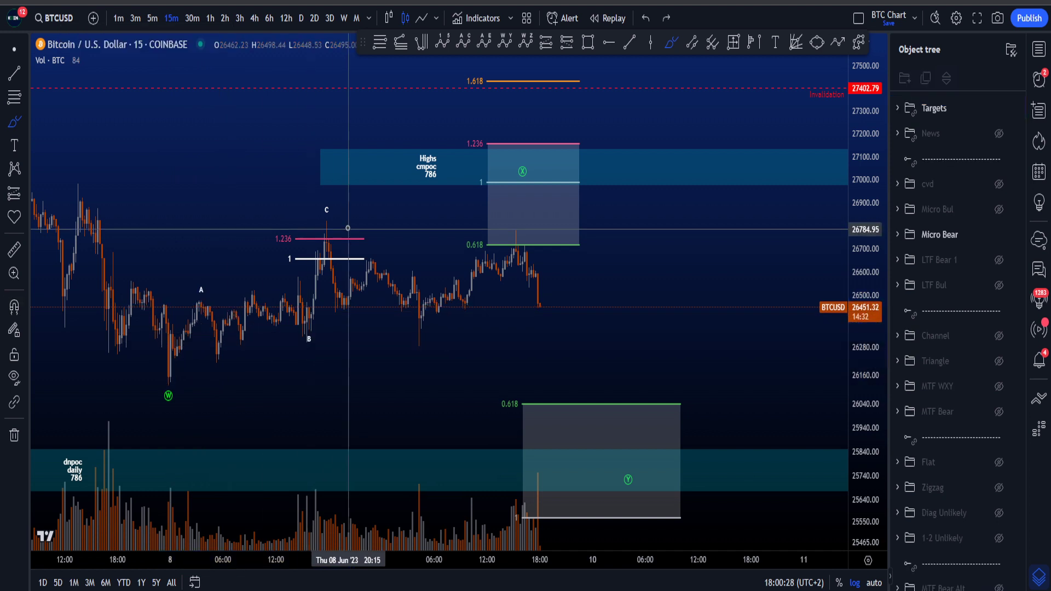
mouse_move(328, 235)
mouse_down()
mouse_move(327, 261)
mouse_move(388, 272)
mouse_move(425, 332)
mouse_move(409, 345)
mouse_up()
key(ctrl+z)
key(ctrl+z)
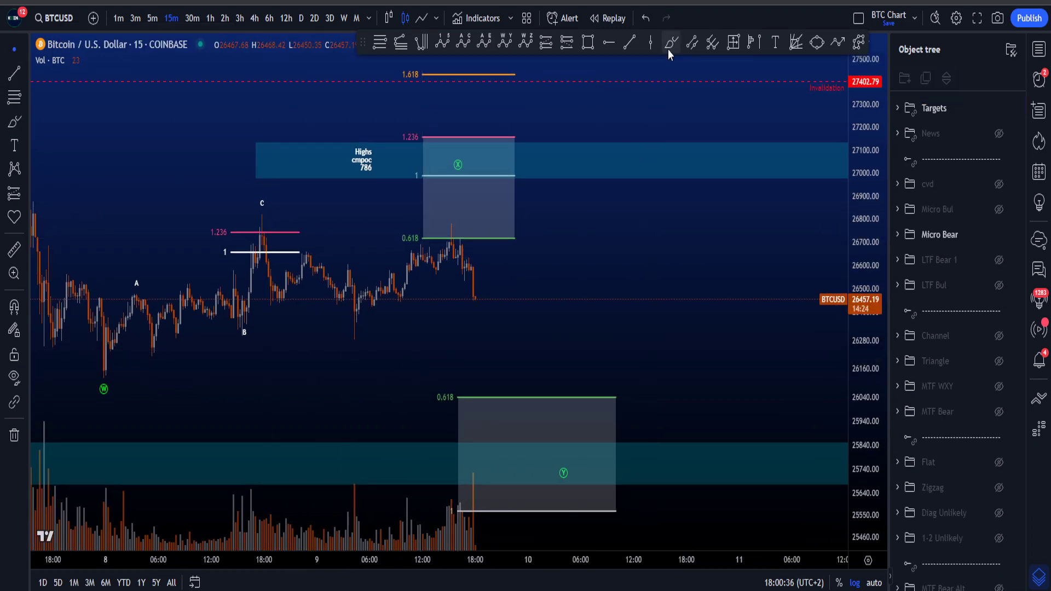
Trace the advance from the W low to the recent high and up into the X target box, undoing each stroke
click(671, 43)
mouse_move(109, 365)
mouse_down()
mouse_move(261, 219)
mouse_move(361, 327)
mouse_move(452, 227)
mouse_up()
key(ctrl+z)
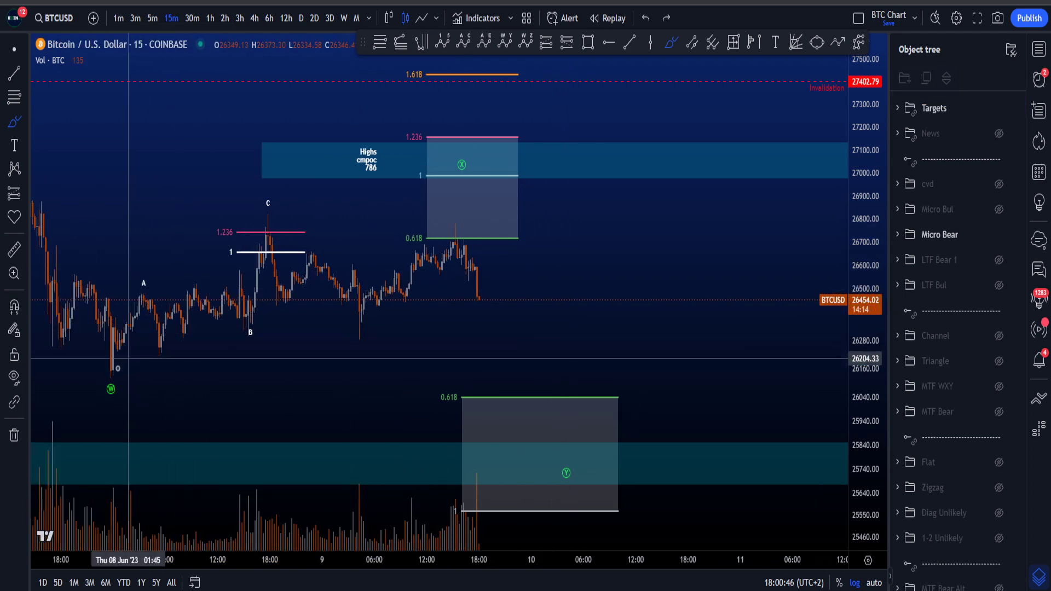
mouse_move(110, 368)
mouse_down()
mouse_move(298, 245)
mouse_move(497, 182)
mouse_up()
key(ctrl+z)
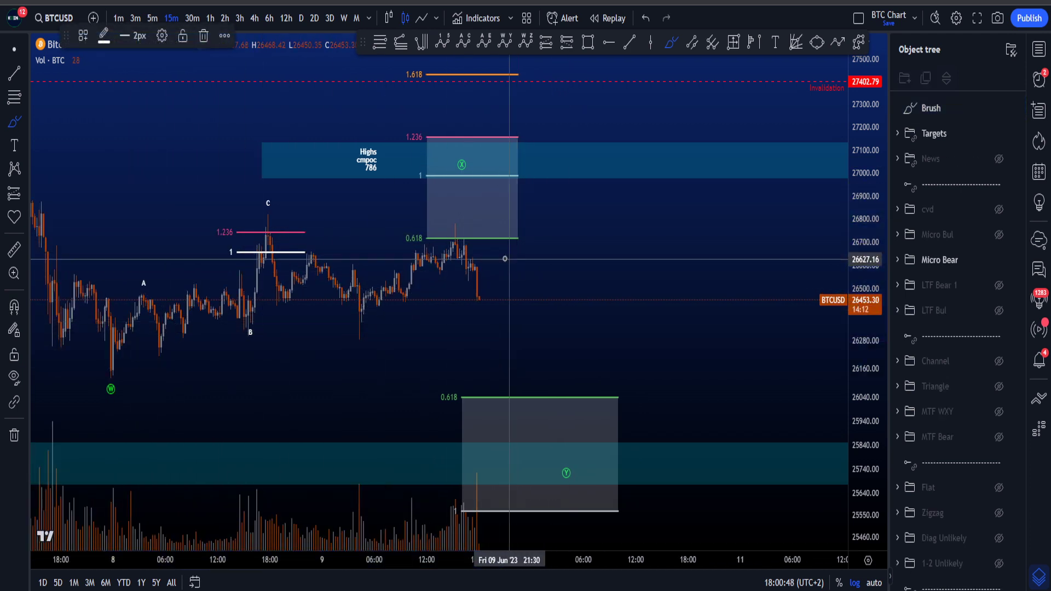
Brush a mark near the 0.618 level of the X target box and circle its 1.236 label, removing both strokes
mouse_move(520, 250)
mouse_down()
mouse_move(438, 263)
mouse_move(401, 158)
mouse_move(493, 117)
mouse_move(518, 230)
mouse_up()
key(ctrl+z)
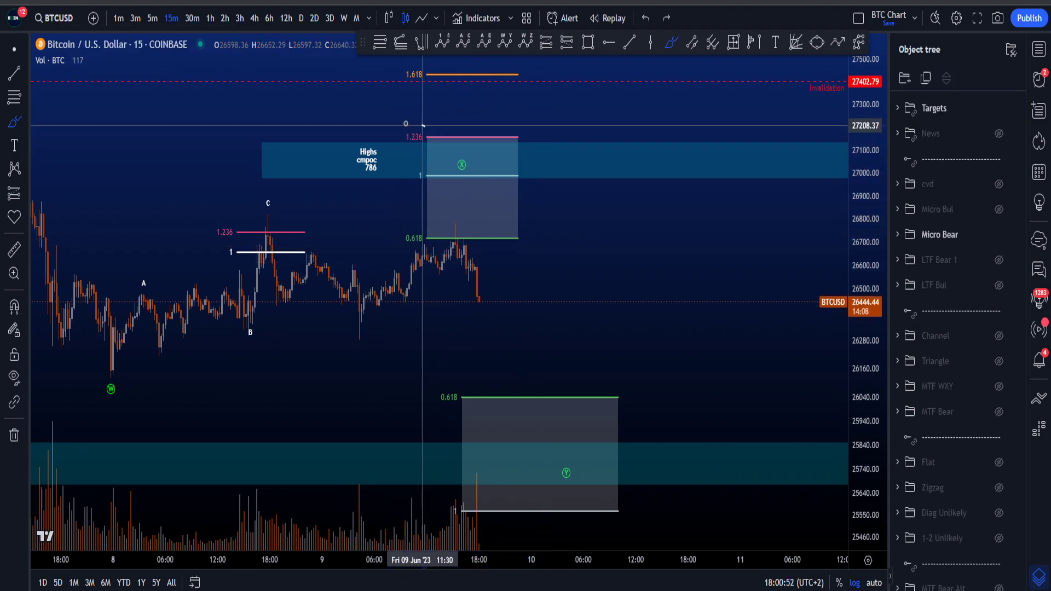
drag(417, 125, 424, 127)
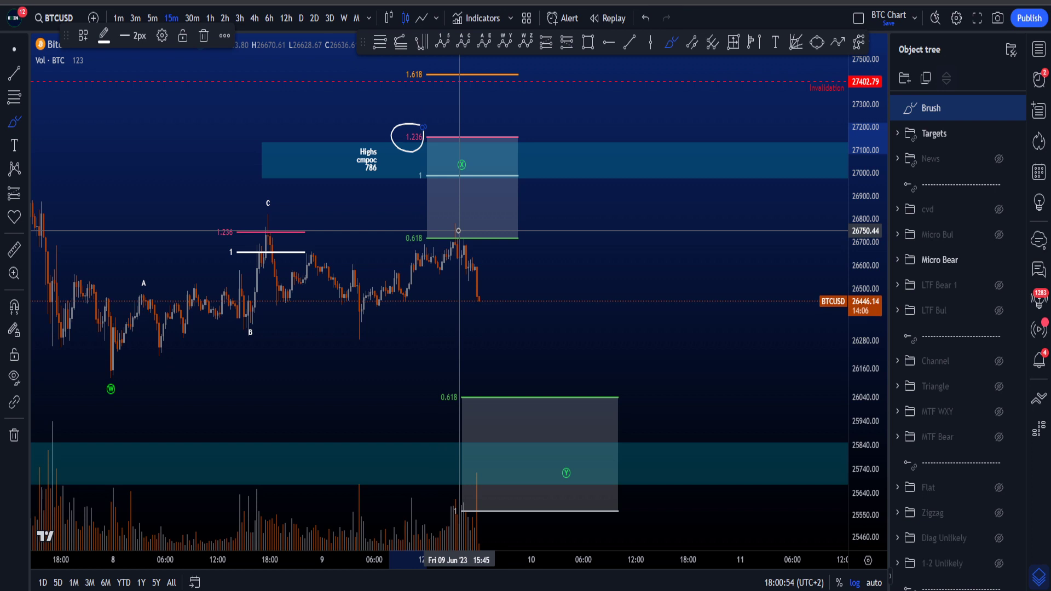
key(ctrl+z)
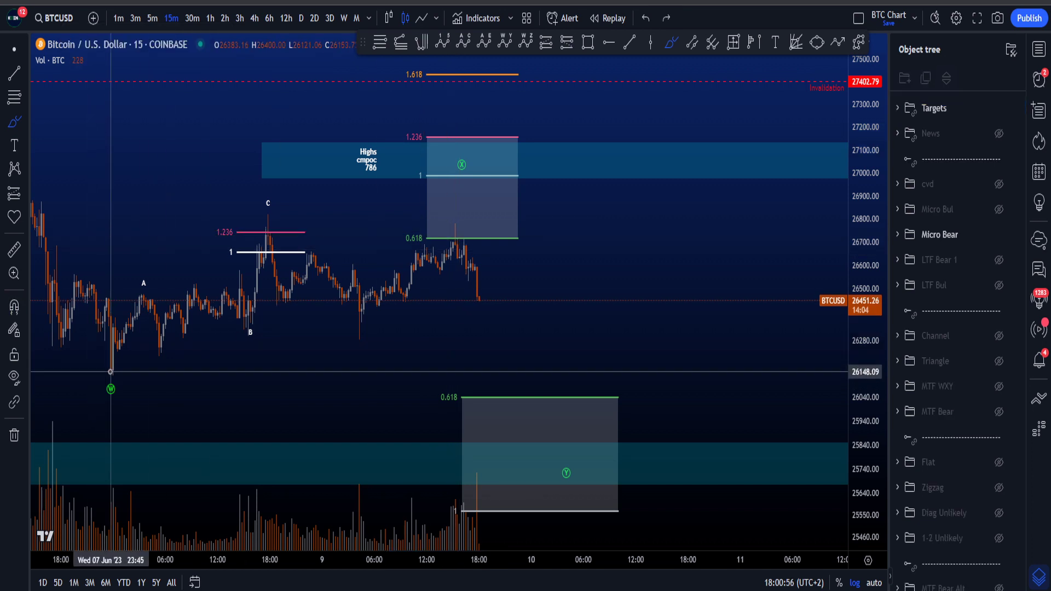
Trace the swings from the W low through C to the 9 June high and the drop from it, undoing each stroke
mouse_move(112, 374)
mouse_down()
mouse_move(185, 314)
mouse_move(269, 212)
mouse_move(370, 321)
mouse_move(450, 223)
mouse_up()
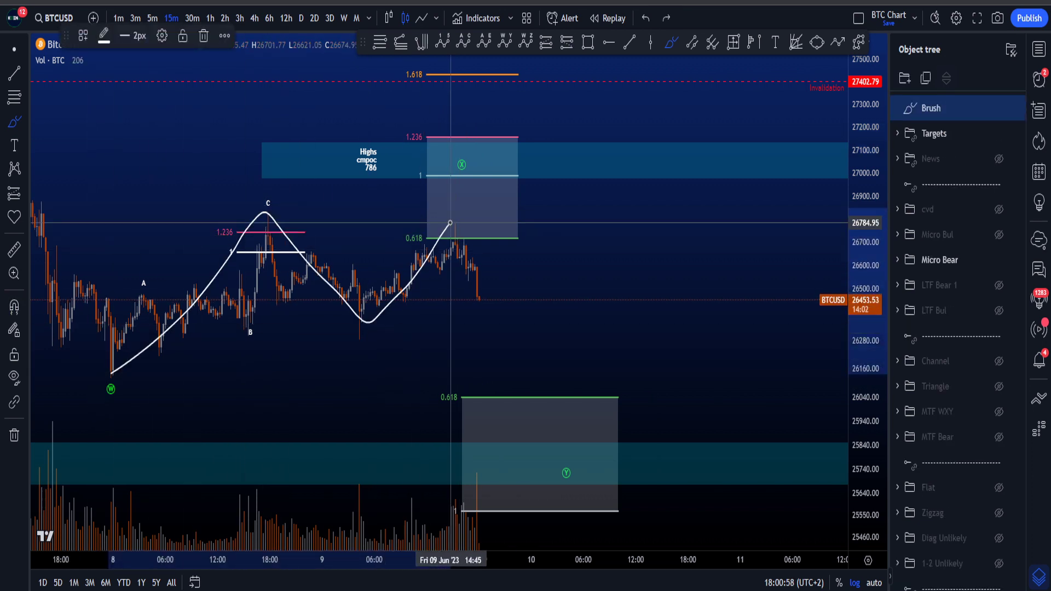
key(ctrl+z)
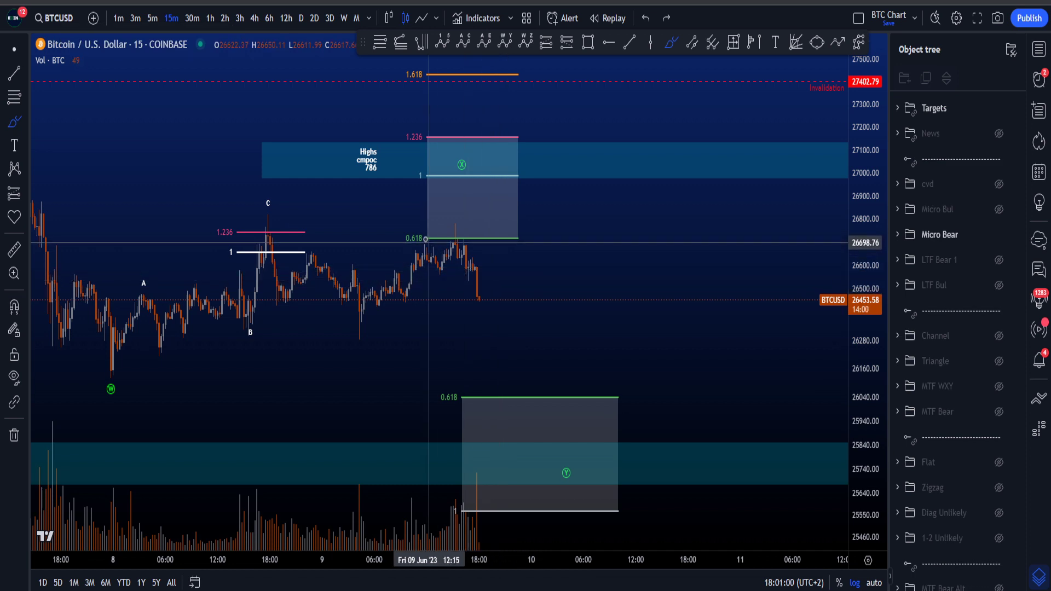
mouse_move(395, 236)
mouse_down()
mouse_move(435, 235)
mouse_move(480, 287)
mouse_up()
key(ctrl+z)
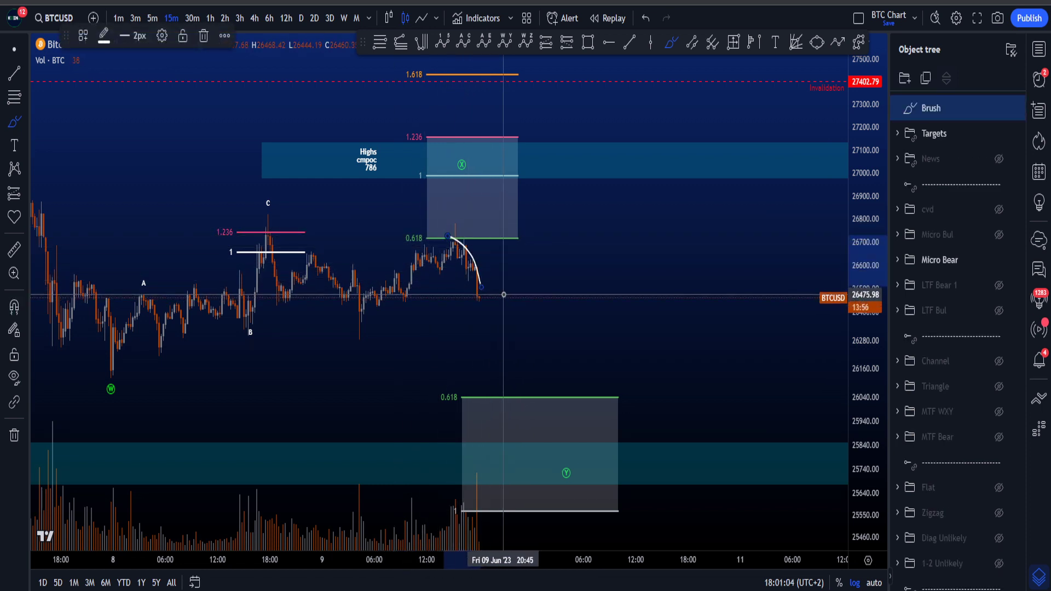
key(ctrl+z)
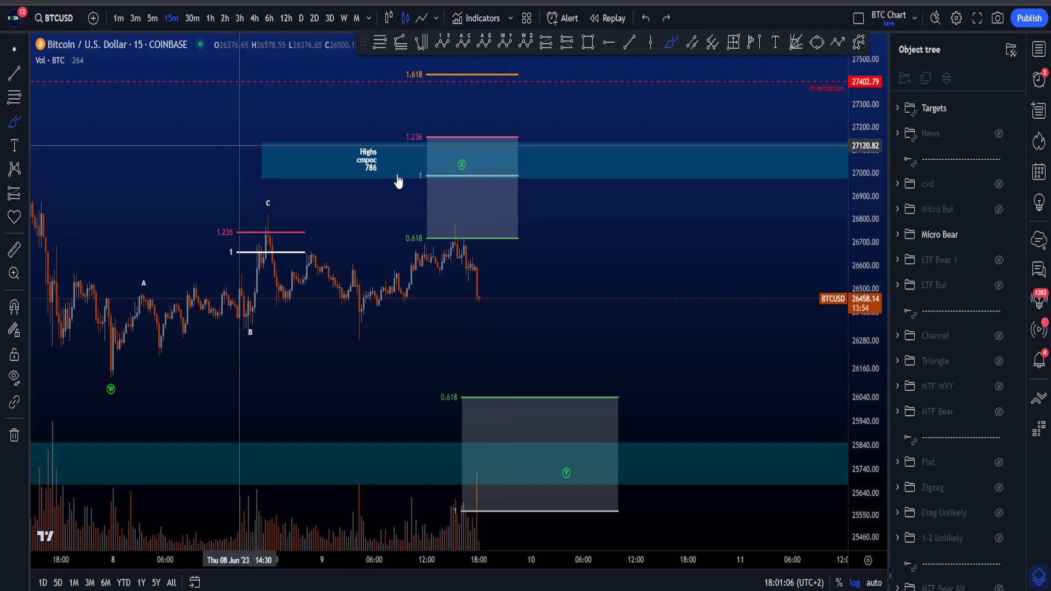
Move the X label of the W-X-Y pattern onto the 9 June high
drag(462, 175, 466, 248)
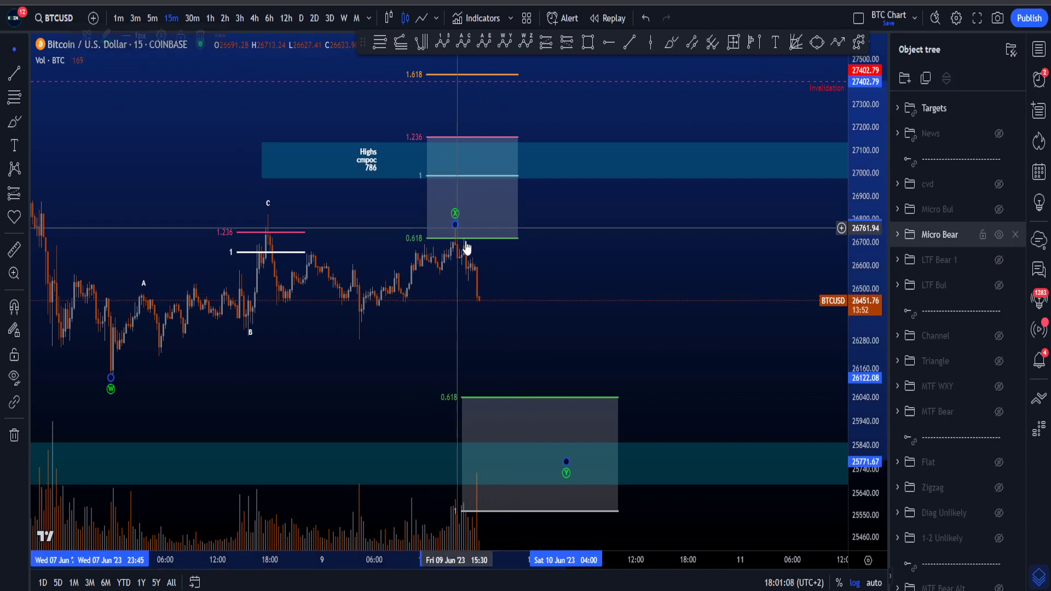
click(471, 282)
Sketch projected declines from X into the Y target box and below its 1.236 level with the brush, removing each stroke
drag(708, 364, 687, 329)
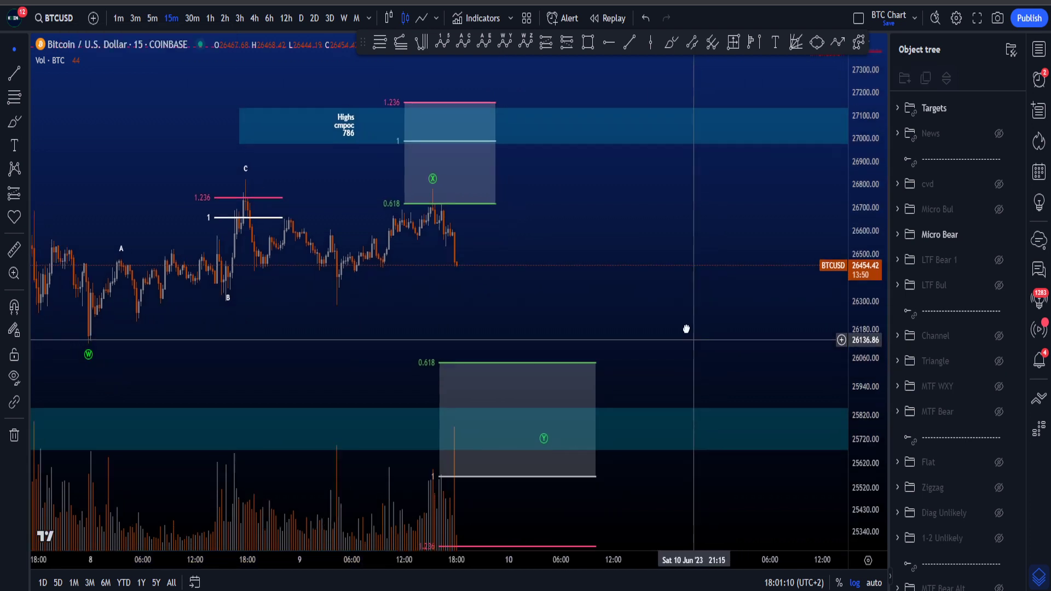
scroll(687, 329, down, 4)
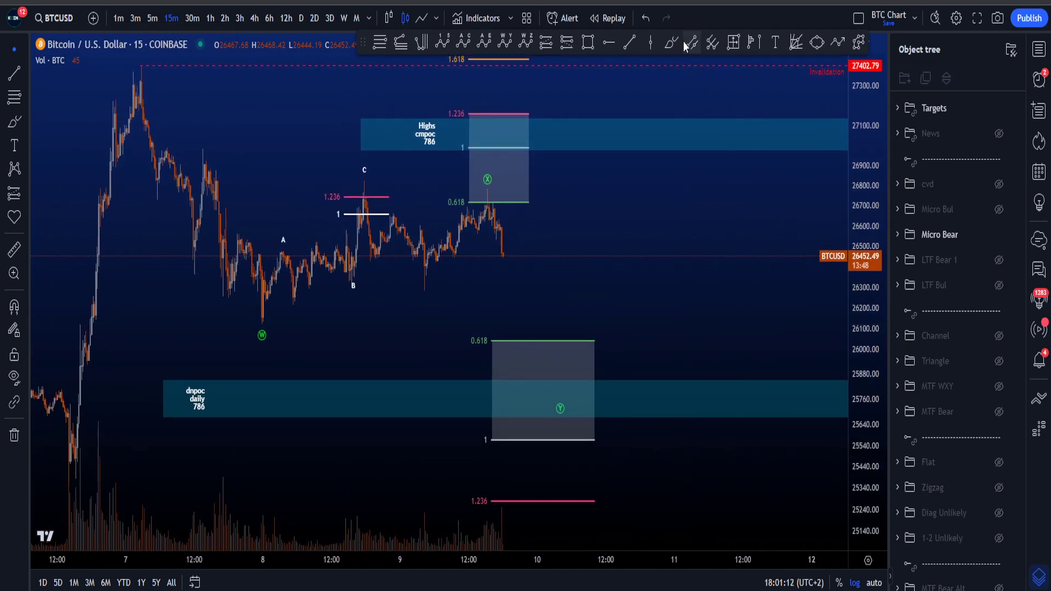
mouse_move(492, 207)
mouse_down()
mouse_move(553, 295)
mouse_move(579, 398)
mouse_up()
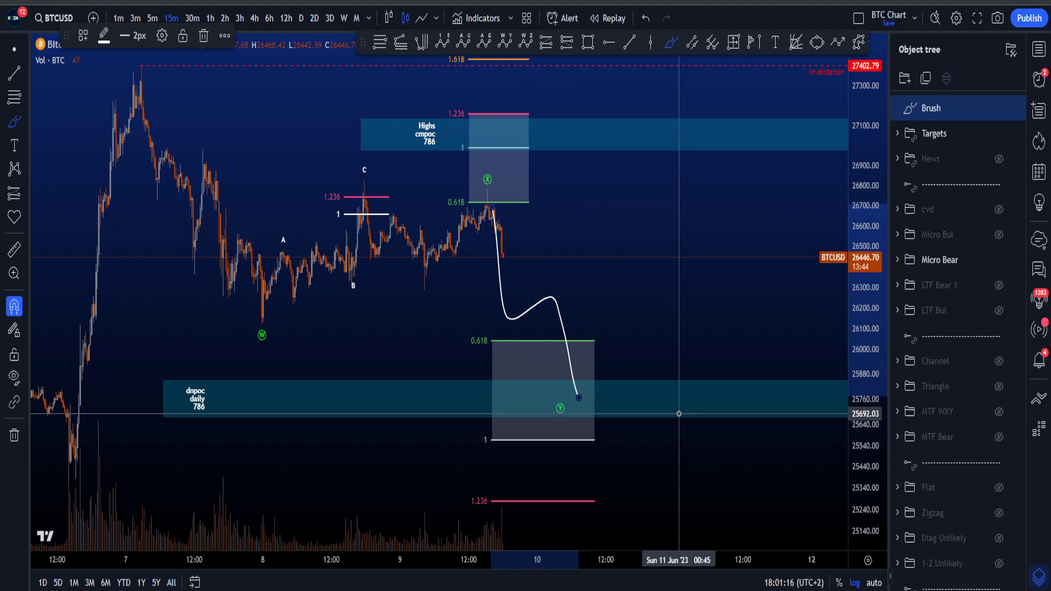
key(ctrl+z)
drag(508, 296, 558, 548)
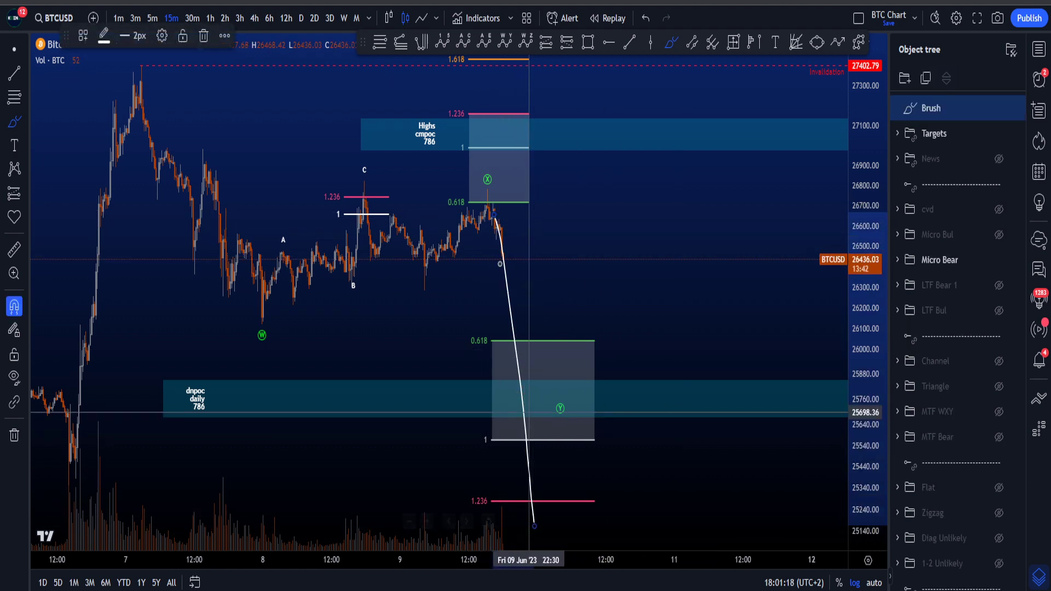
key(ctrl+z)
drag(488, 193, 547, 526)
key(ctrl+z)
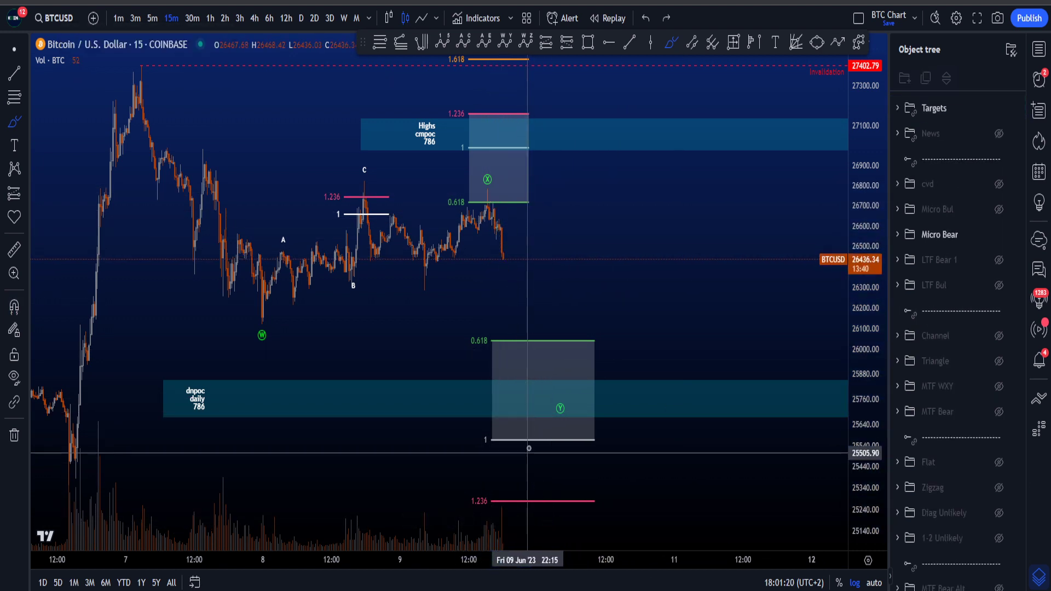
Underline the 6 June low with the brush and undo the stroke
scroll(528, 448, down, 3)
drag(868, 378, 868, 474)
drag(304, 426, 261, 430)
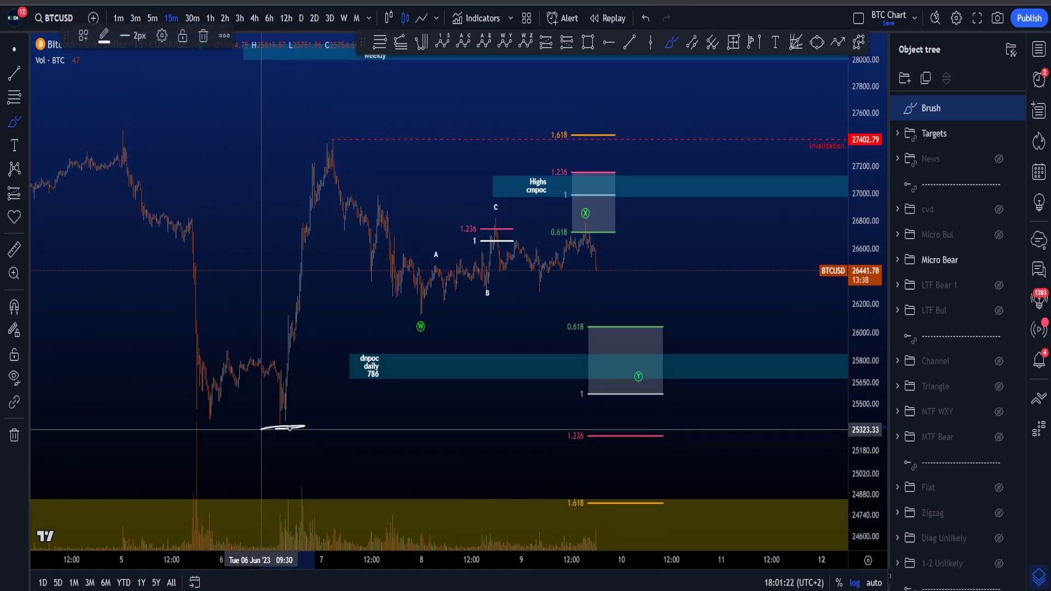
key(ctrl+z)
Move the X label of the W-X-Y pattern onto the 8 June high at C
scroll(664, 448, up, 4)
drag(871, 464, 867, 416)
scroll(503, 384, up, 3)
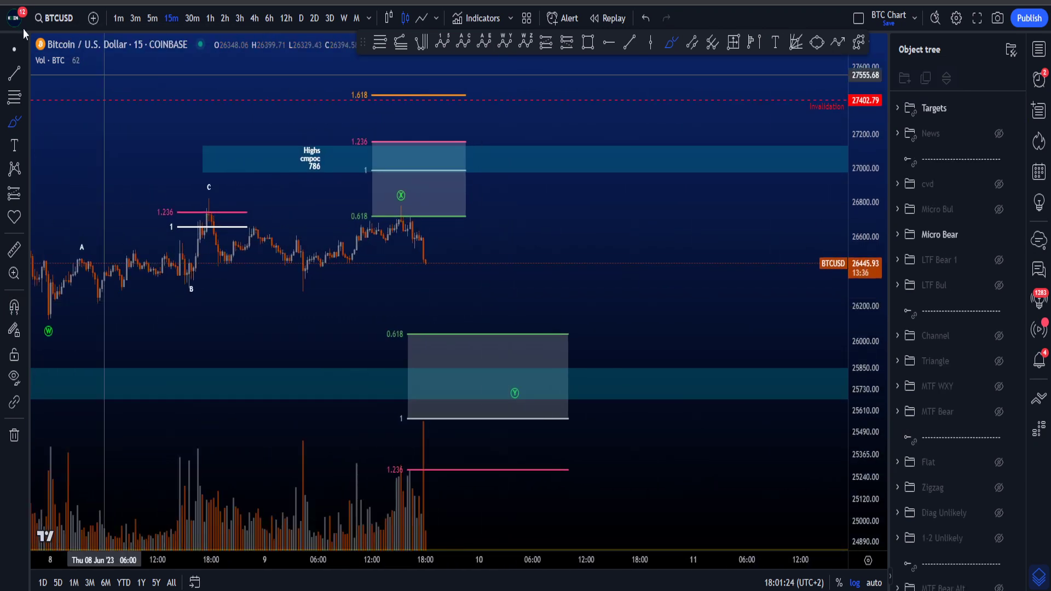
scroll(694, 287, left, 5)
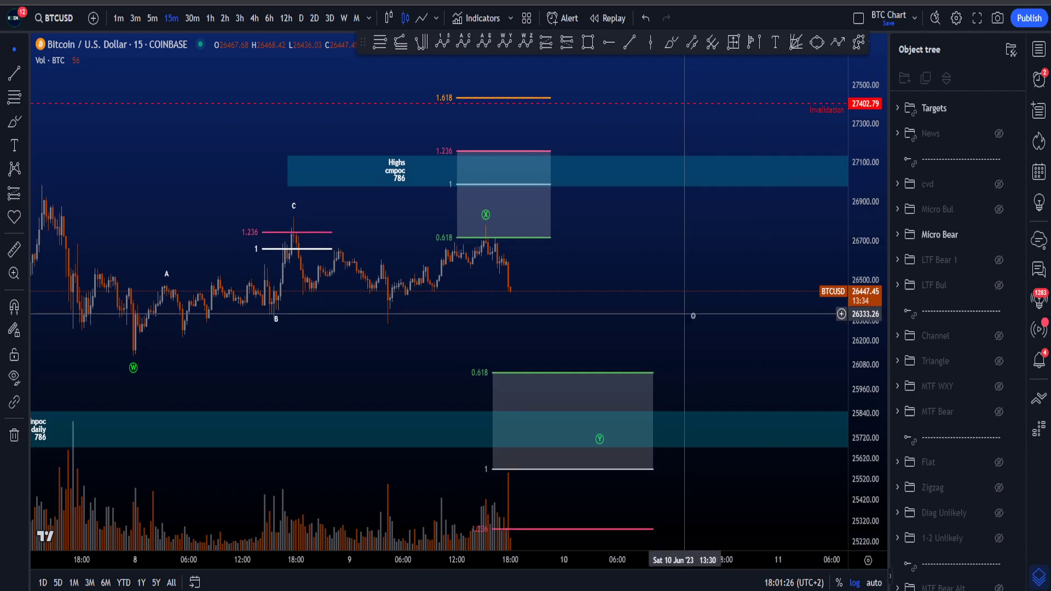
click(576, 257)
drag(577, 257, 379, 202)
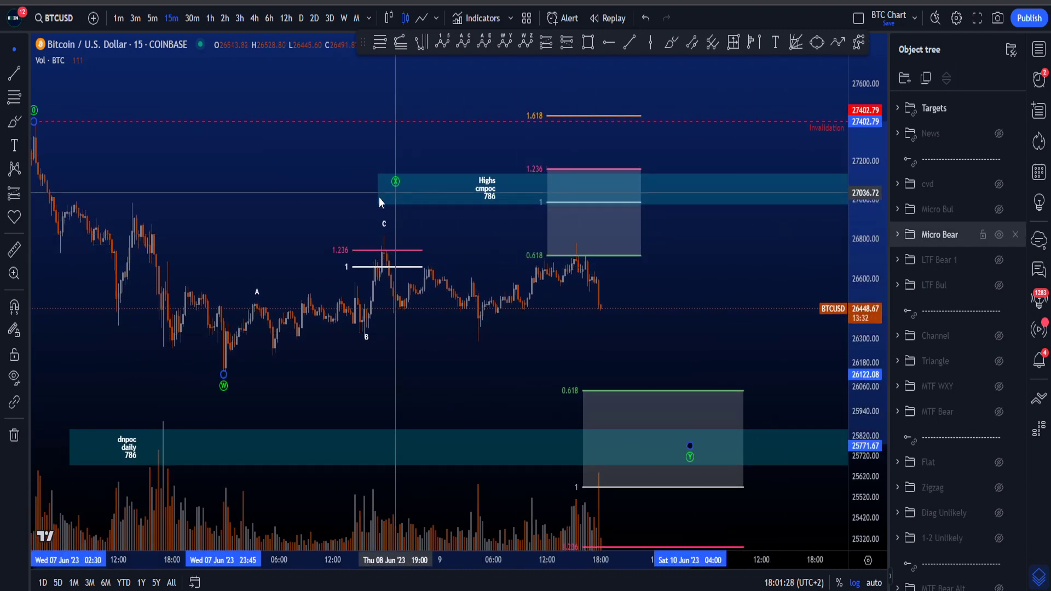
drag(502, 239, 458, 223)
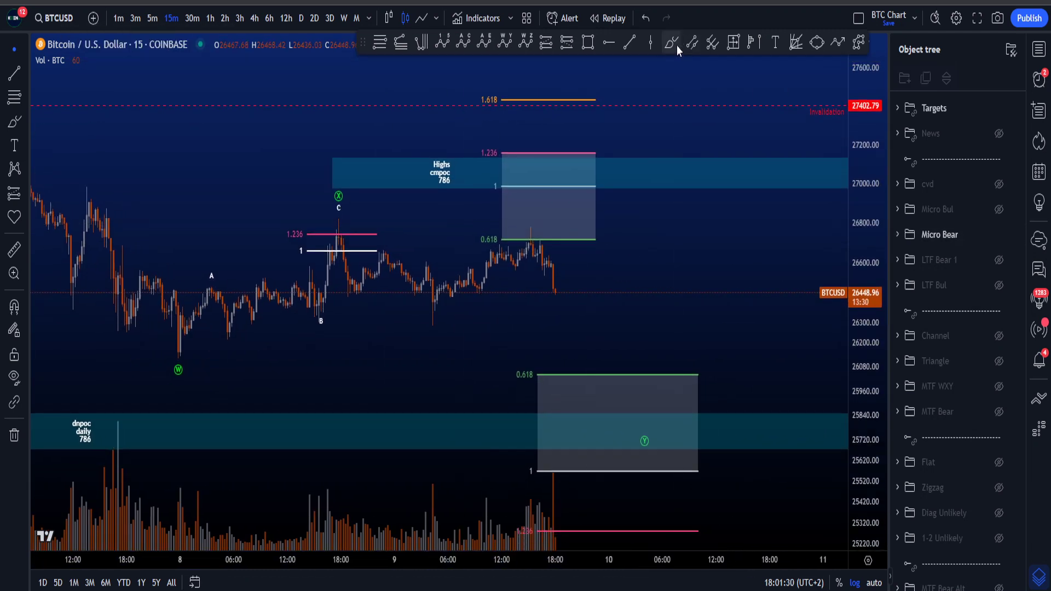
Trace the dip and recovery from C to the 9 June high and the projected fall into the Y target box, removing the strokes
mouse_move(340, 234)
mouse_down()
mouse_move(434, 308)
mouse_move(534, 239)
mouse_up()
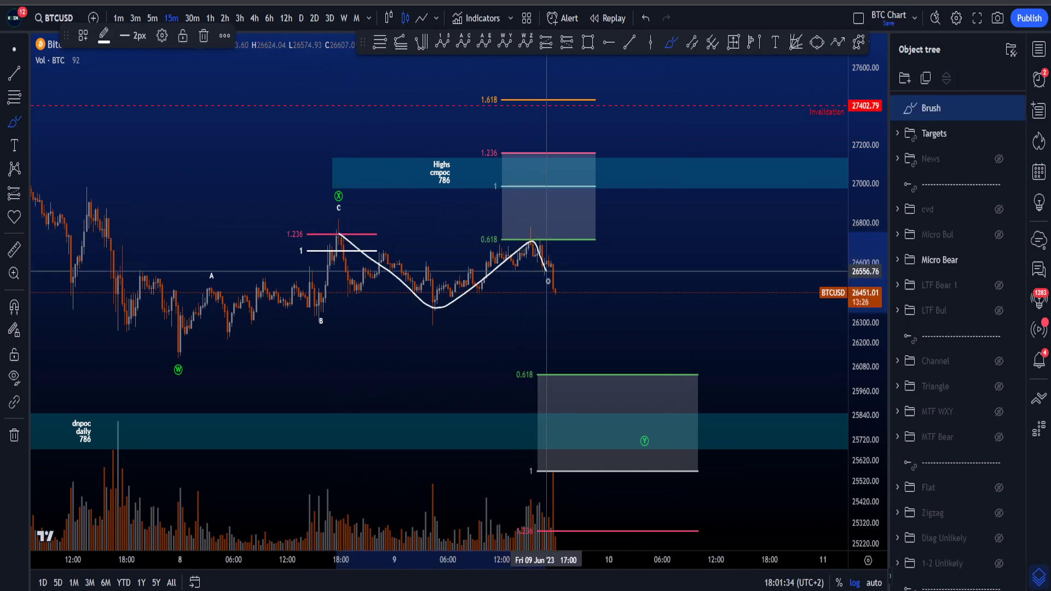
drag(548, 281, 582, 387)
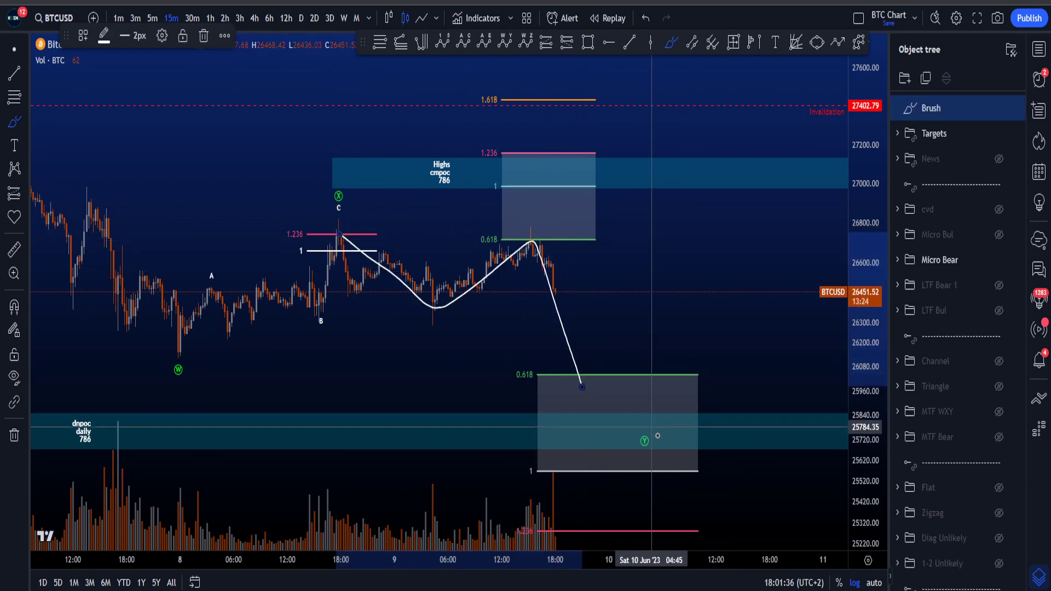
mouse_move(651, 427)
mouse_down()
mouse_move(655, 462)
mouse_move(651, 451)
mouse_up()
key(ctrl+z)
key(ctrl+z)
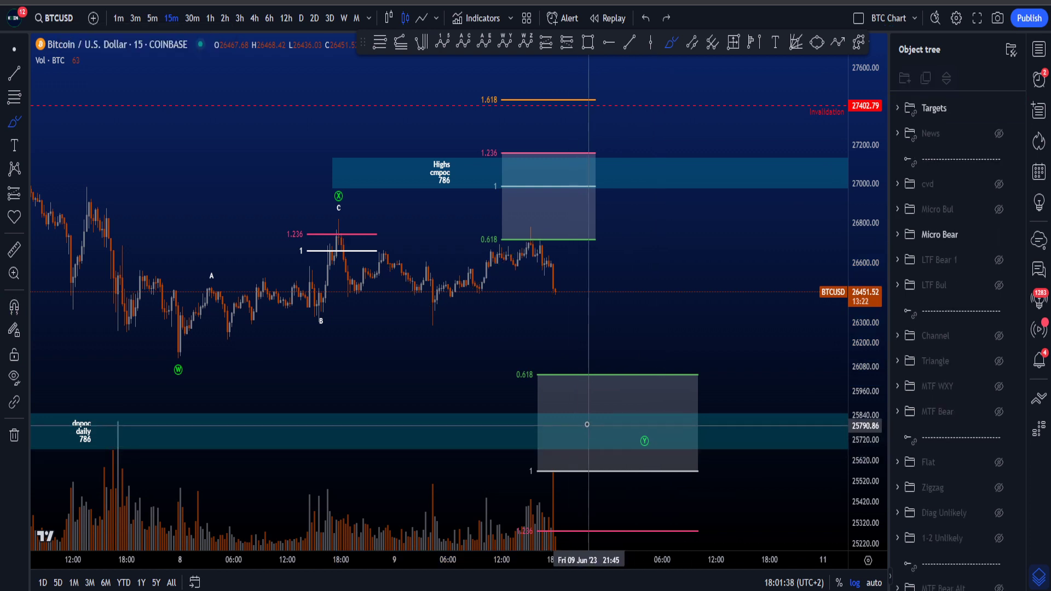
Brush marks inside the Y target box and around the W low, removing each stroke
mouse_move(593, 433)
mouse_down()
mouse_move(633, 427)
mouse_move(614, 416)
mouse_move(586, 438)
mouse_move(582, 395)
mouse_up()
key(ctrl+z)
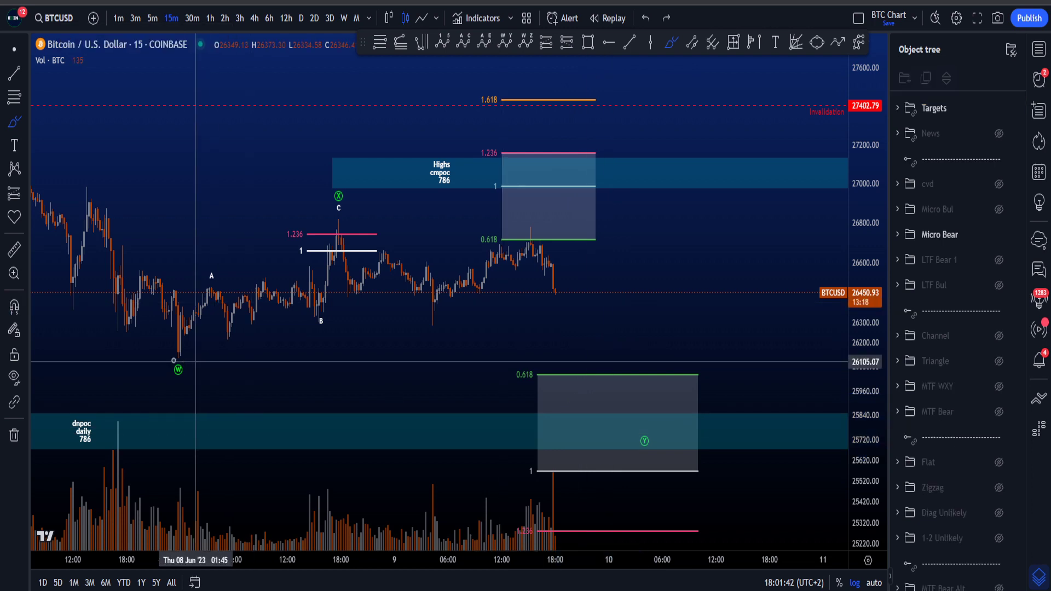
drag(165, 354, 247, 359)
key(ctrl+z)
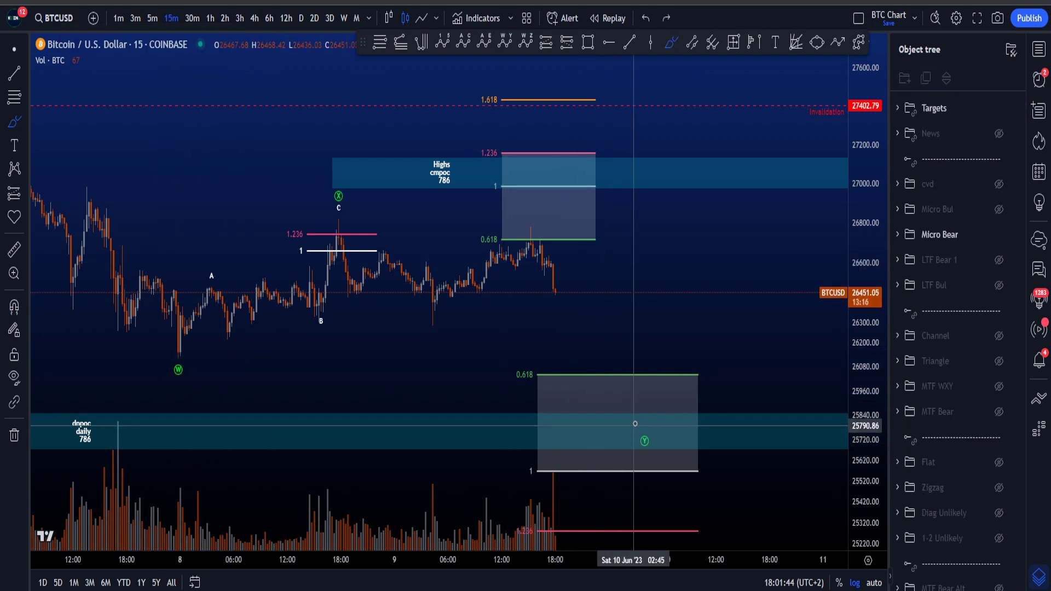
Brush a mark inside the Y target box, undo it, and hide the Micro Bear drawing group
mouse_move(547, 446)
mouse_down()
mouse_move(620, 414)
mouse_move(588, 451)
mouse_up()
key(ctrl+z)
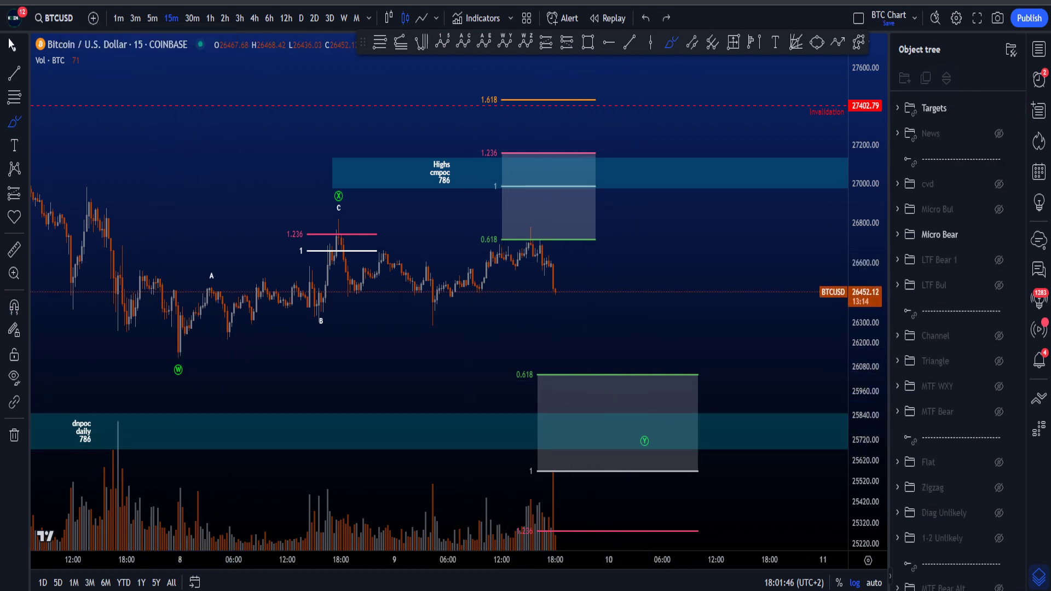
drag(701, 311, 648, 284)
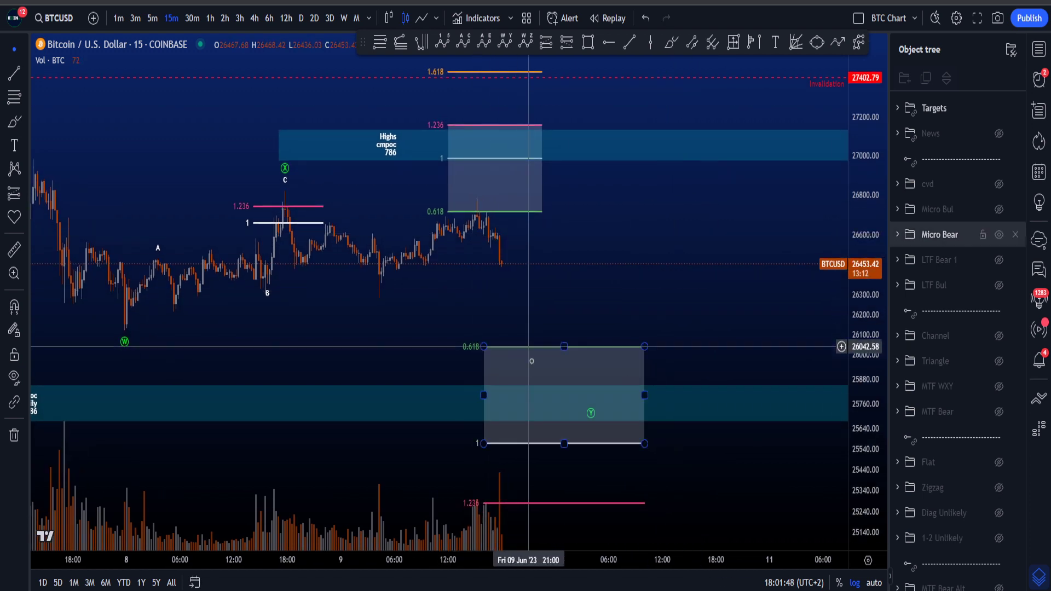
drag(698, 370, 689, 345)
click(671, 43)
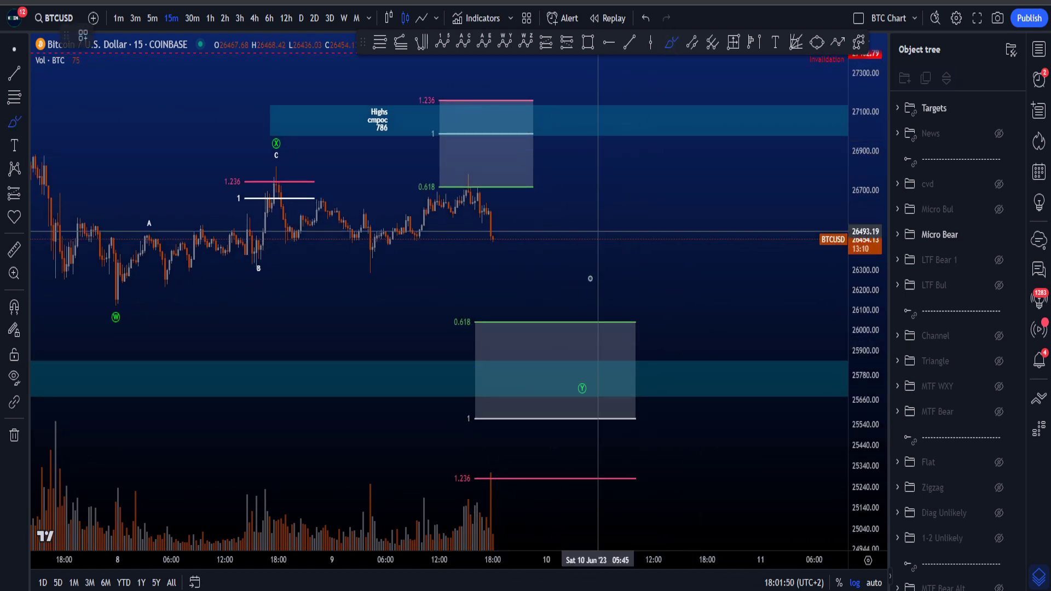
click(999, 234)
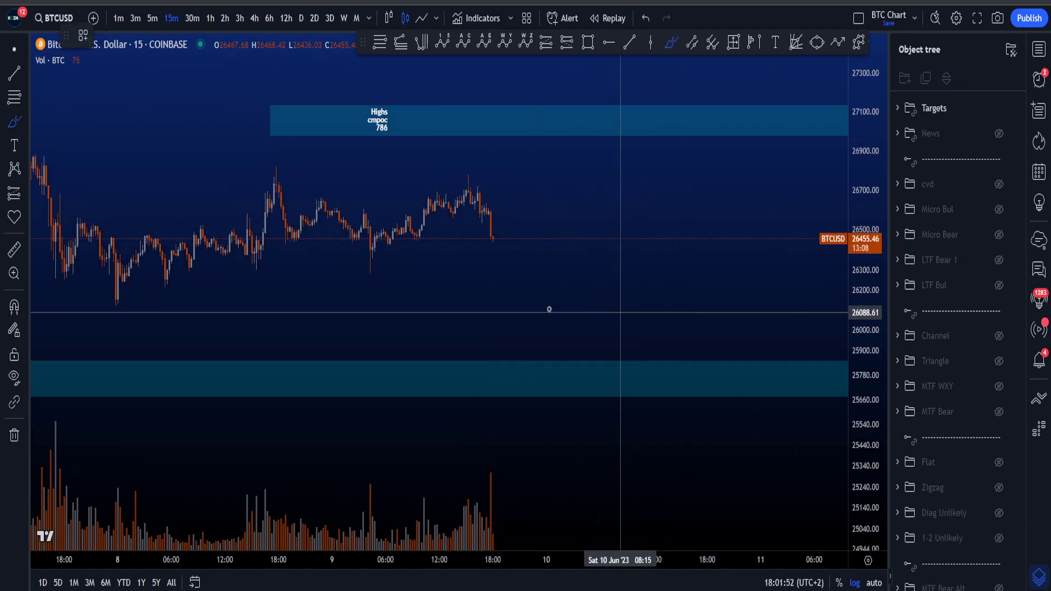
Brush projected drops from the current price into the dnpoc daily zone and circle the landing area, removing each stroke
drag(481, 216, 518, 363)
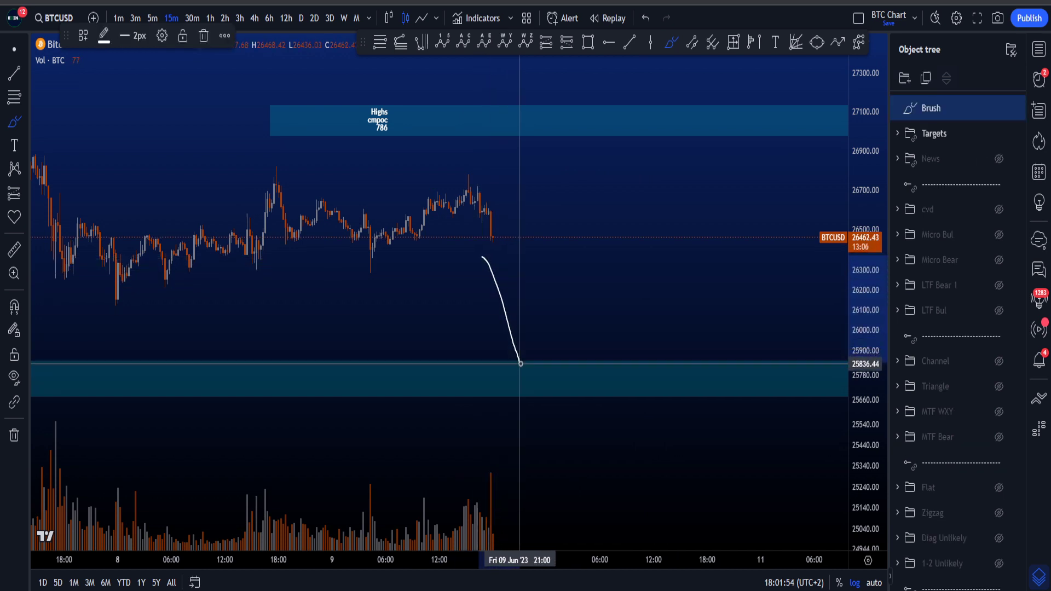
key(ctrl+z)
mouse_move(488, 207)
mouse_down()
mouse_move(577, 322)
mouse_move(585, 354)
mouse_move(512, 307)
mouse_move(542, 404)
mouse_move(526, 408)
mouse_move(539, 395)
mouse_up()
key(ctrl+z)
key(ctrl+z)
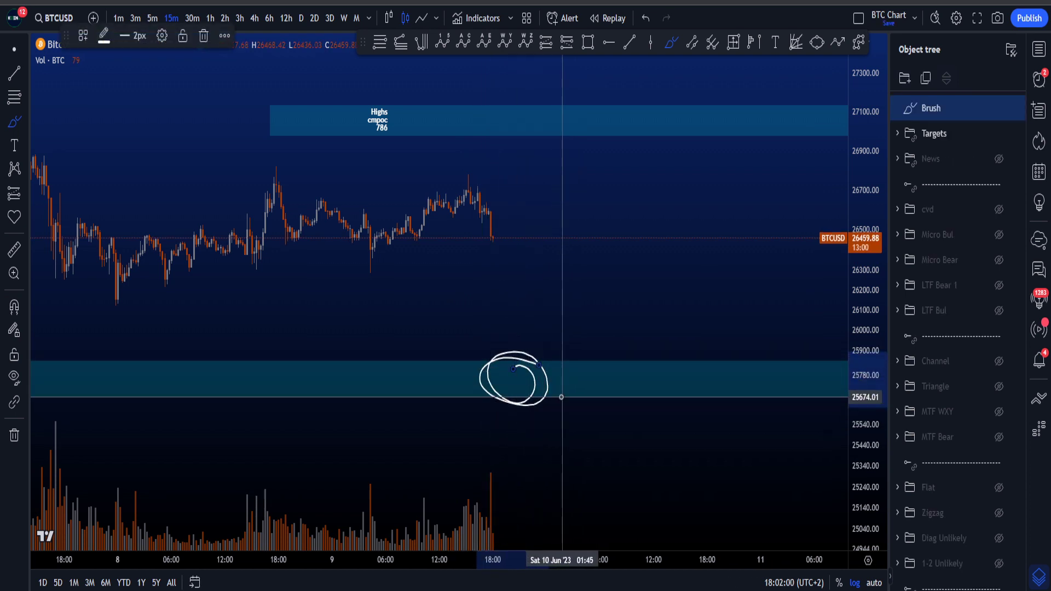
key(ctrl+z)
Sketch brush paths bouncing off the dnpoc daily zone, including a higher low and a line across the first bounce high, removing the strokes
mouse_move(508, 350)
mouse_down()
mouse_move(526, 376)
mouse_move(558, 313)
mouse_up()
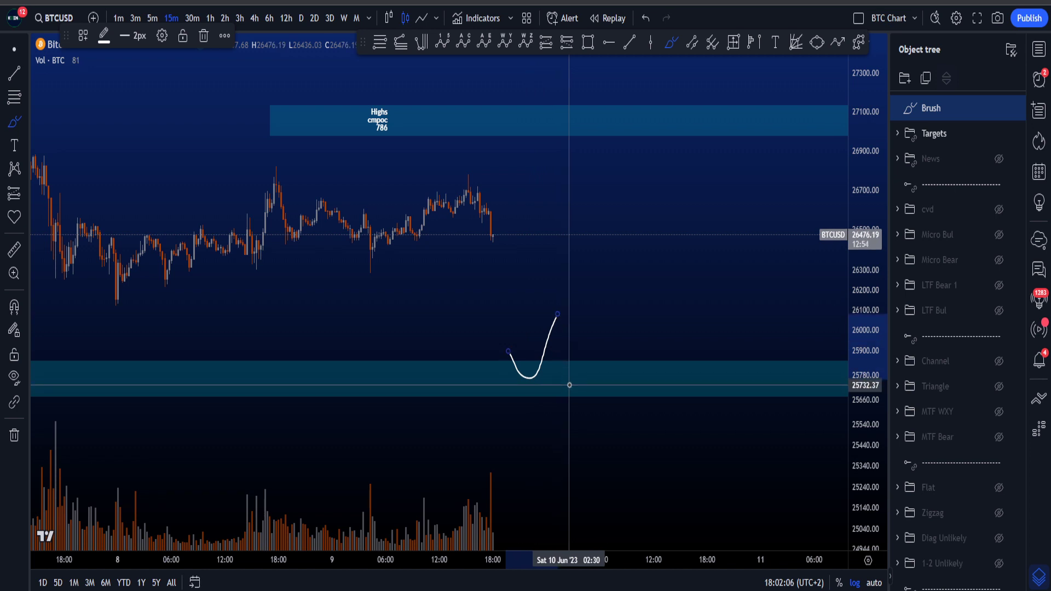
key(ctrl+z)
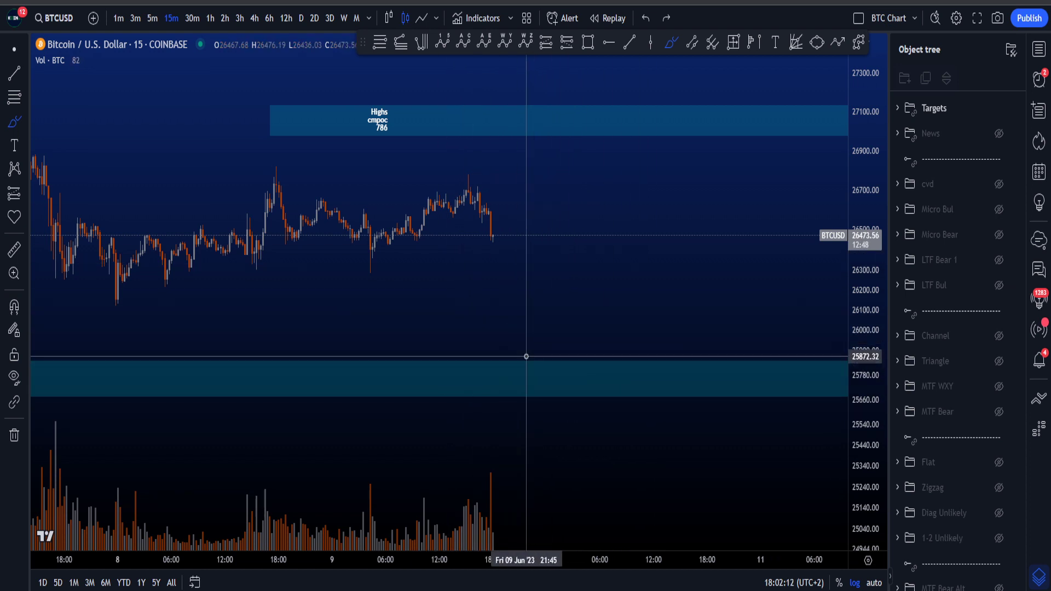
drag(516, 376, 634, 251)
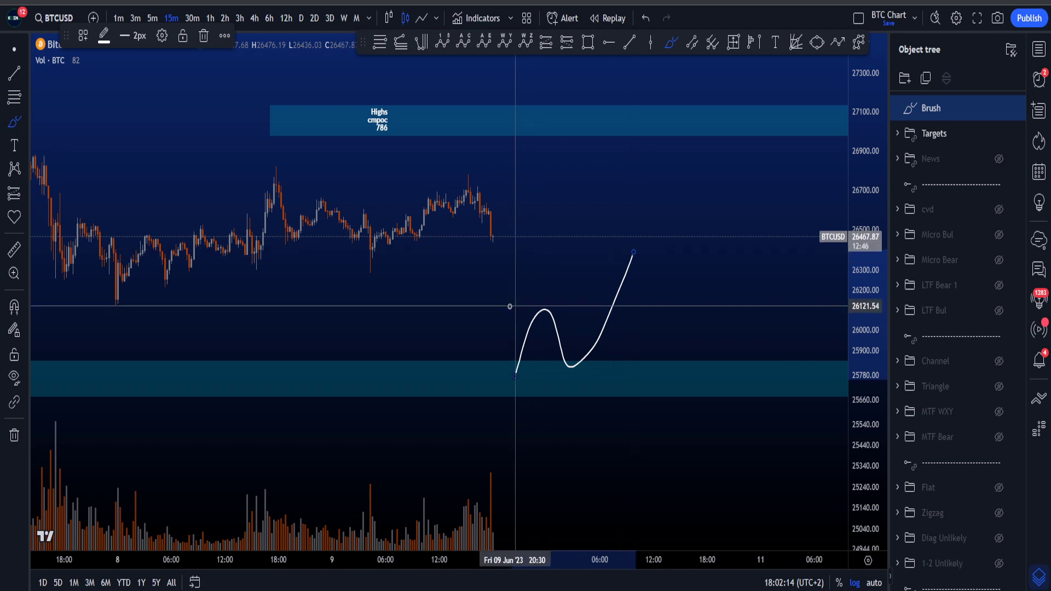
drag(515, 307, 614, 306)
key(ctrl+z)
key(ctrl+z)
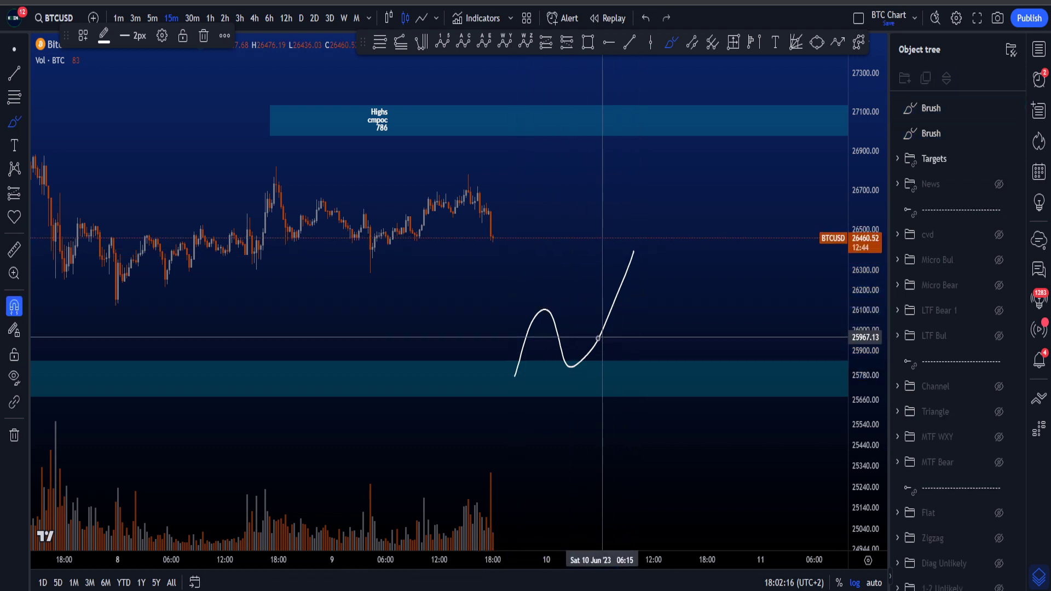
Brush a dip, rally and pullback curve at the dnpoc daily zone with rising support strokes beneath it, removing all of them
mouse_move(501, 360)
mouse_down()
mouse_move(521, 386)
mouse_move(559, 307)
mouse_move(585, 349)
mouse_up()
mouse_move(515, 393)
mouse_down()
mouse_move(582, 371)
mouse_move(516, 391)
mouse_up()
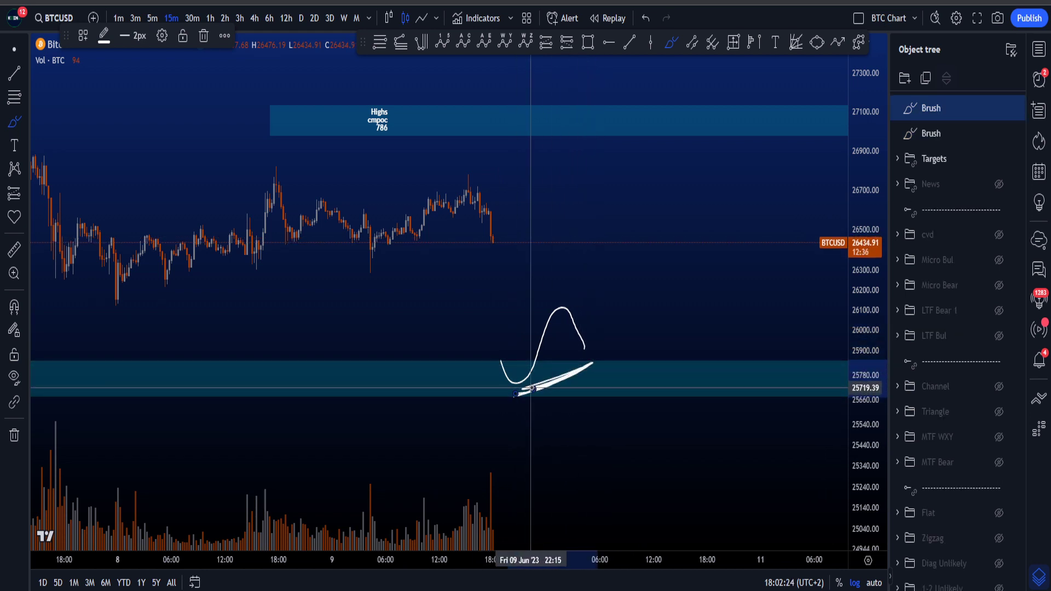
key(ctrl+z)
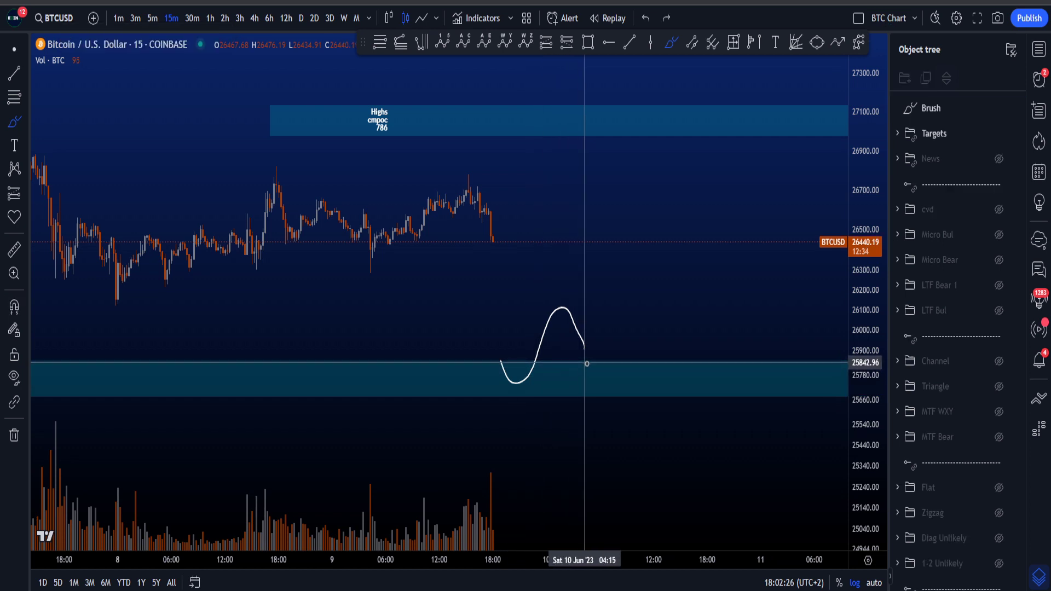
drag(563, 359, 626, 359)
key(ctrl+z)
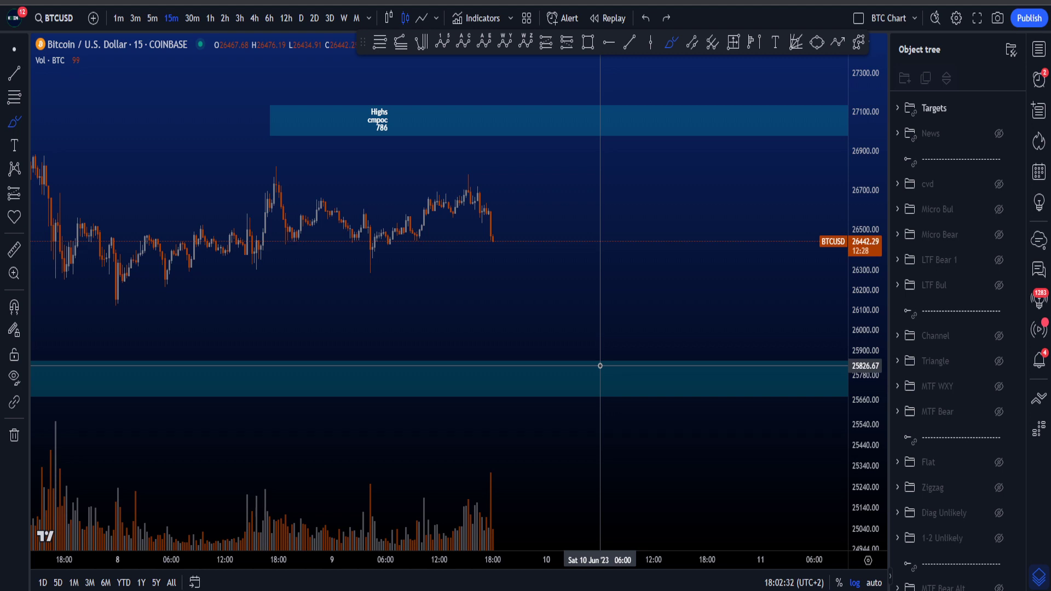
Brush a drop from the 9 June high through the dnpoc daily zone, and scribble over the zone, undoing each stroke
scroll(600, 365, down, 3)
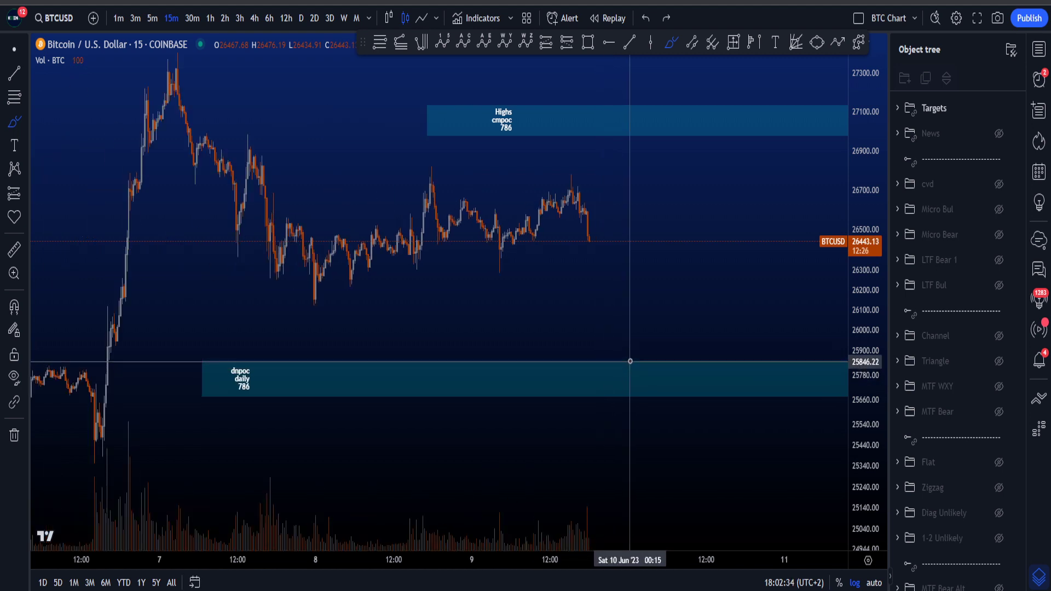
scroll(630, 361, up, 2)
drag(524, 204, 564, 437)
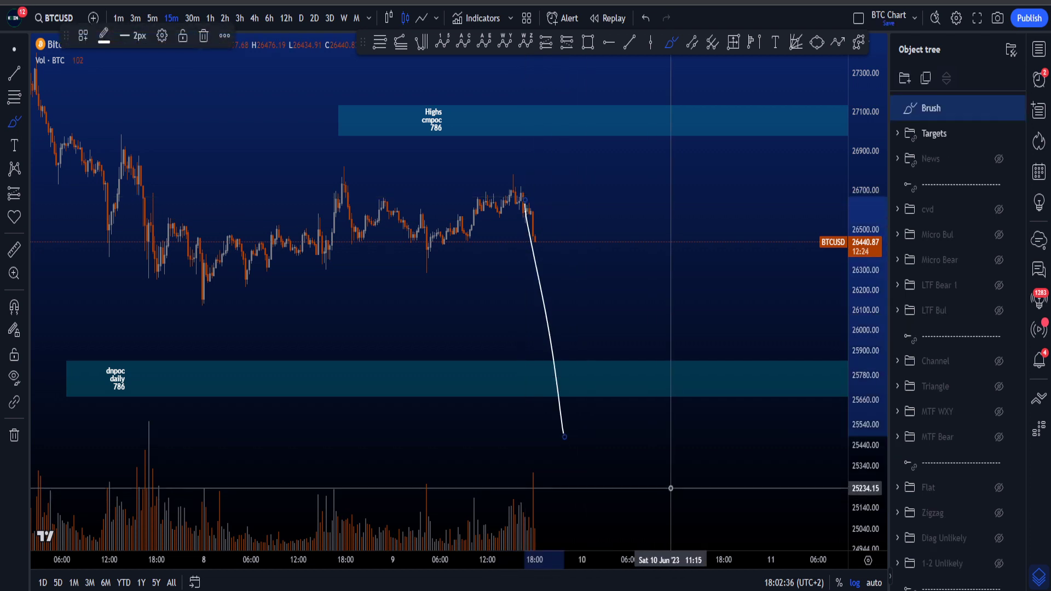
key(ctrl+z)
mouse_move(523, 375)
mouse_down()
mouse_move(638, 390)
mouse_move(566, 368)
mouse_up()
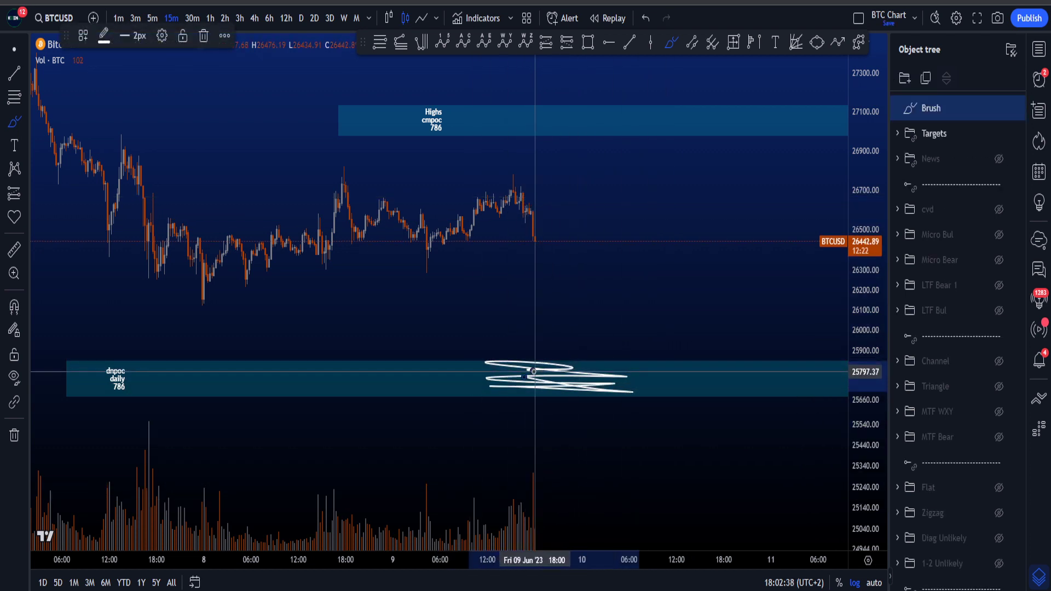
key(ctrl+z)
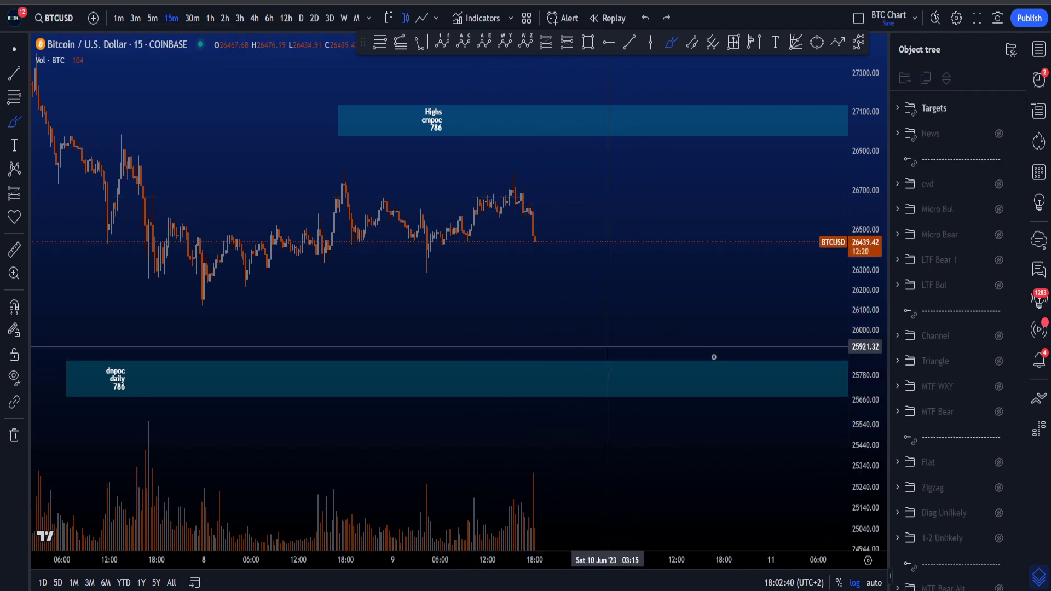
Brush a mark on the dnpoc daily zone around 10 June and undo the stroke
scroll(614, 282, down, 2)
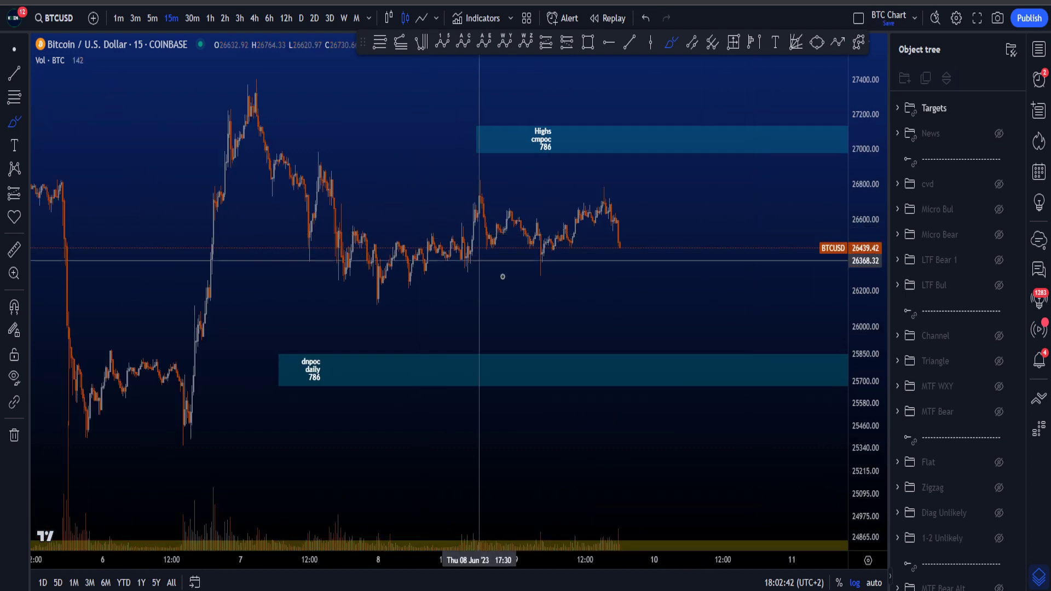
scroll(568, 310, up, 1)
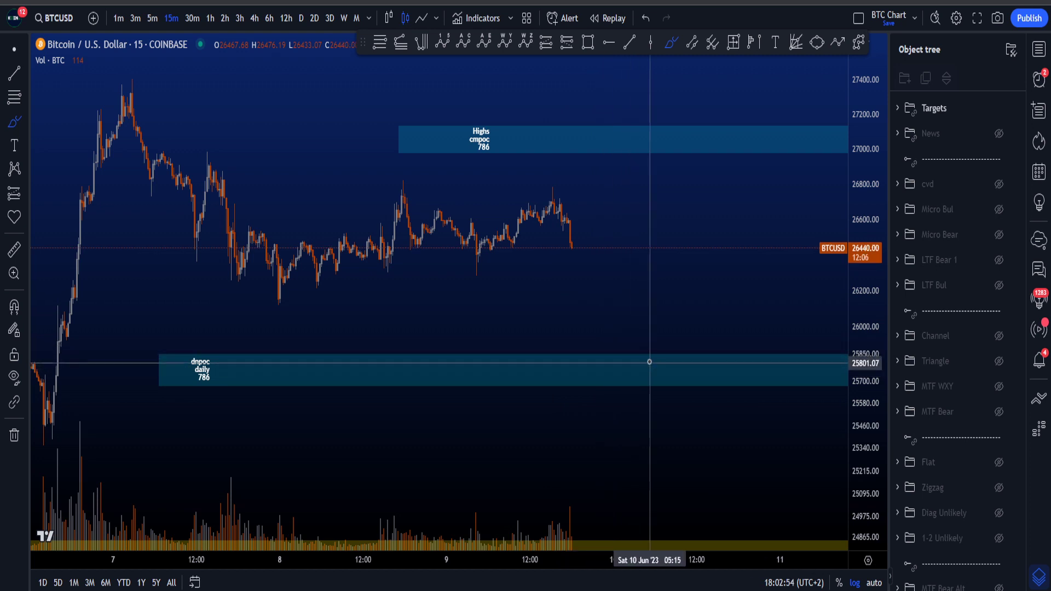
mouse_move(646, 357)
mouse_down()
mouse_move(659, 392)
mouse_move(602, 404)
mouse_up()
key(ctrl+z)
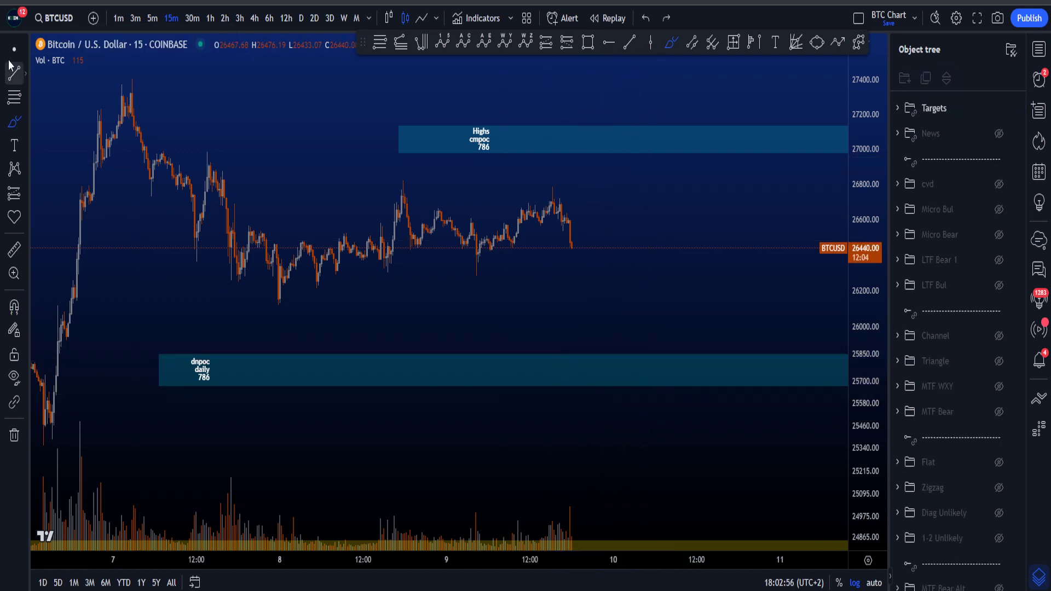
Link the 8 June and 9 June highs with a looping brush stroke and undo it
drag(784, 233, 734, 245)
scroll(734, 245, down, 3)
drag(874, 214, 871, 255)
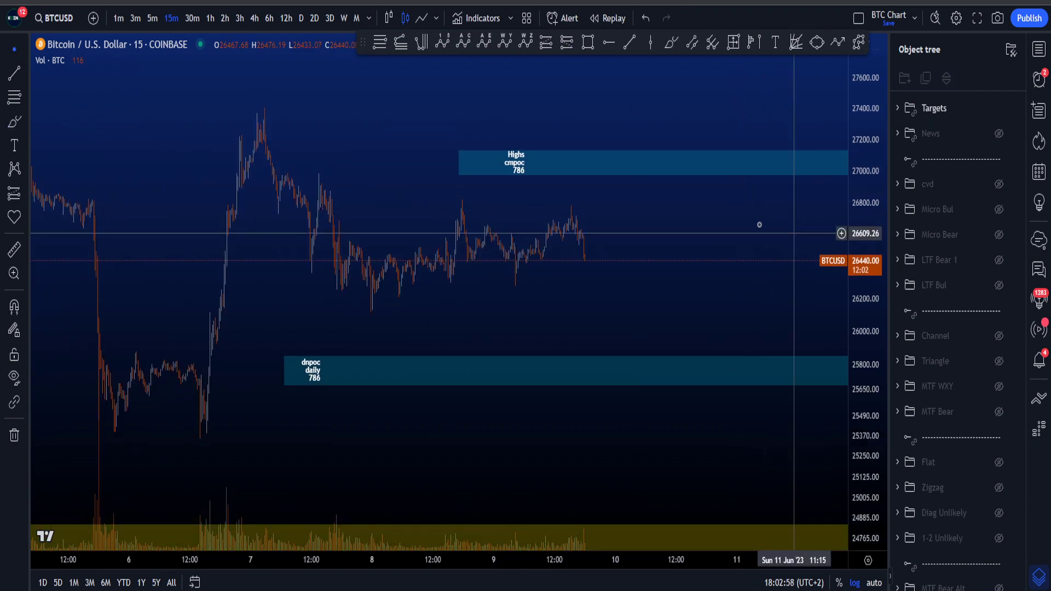
scroll(750, 226, up, 3)
drag(753, 226, 761, 275)
drag(863, 323, 835, 291)
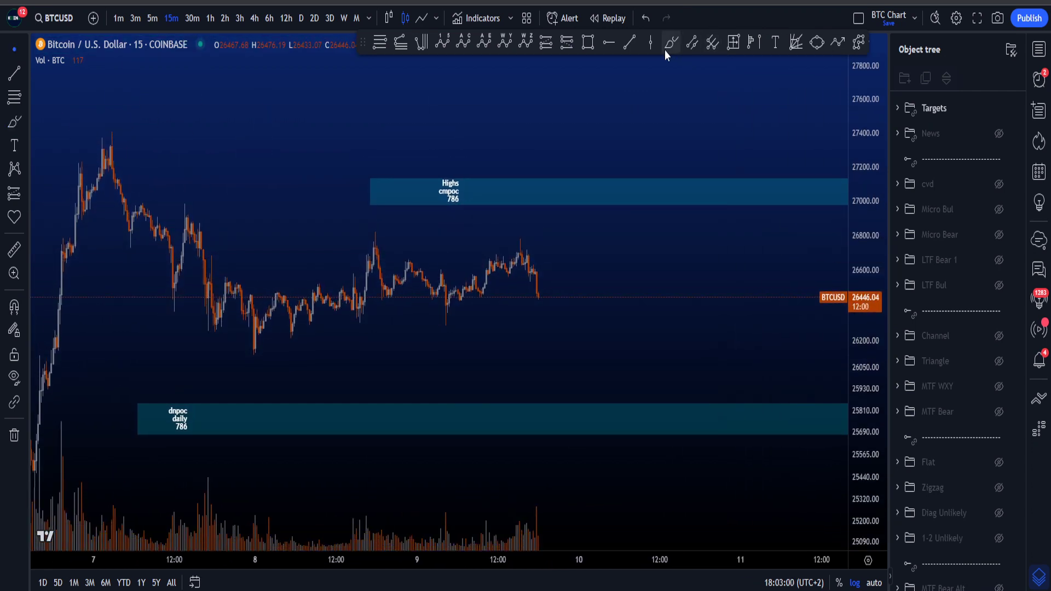
scroll(619, 273, down, 1)
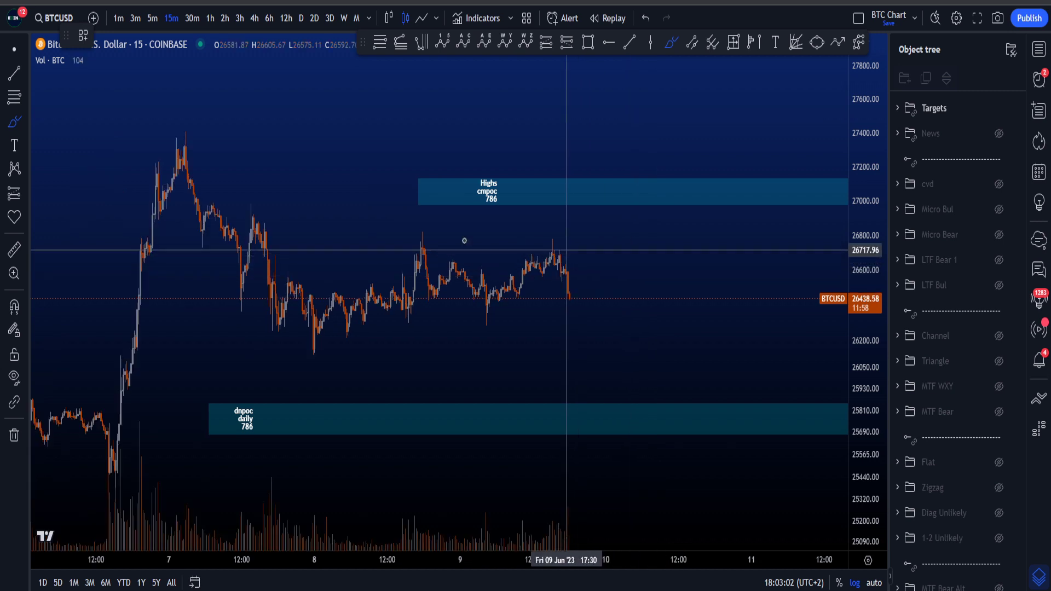
mouse_move(428, 230)
mouse_down()
mouse_move(425, 240)
mouse_move(564, 241)
mouse_up()
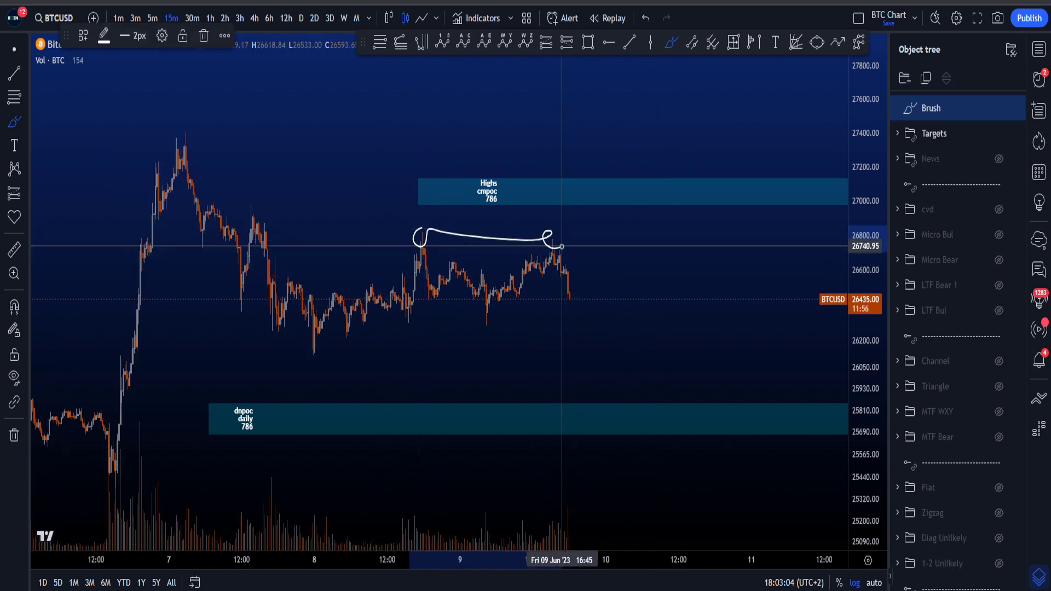
key(ctrl+z)
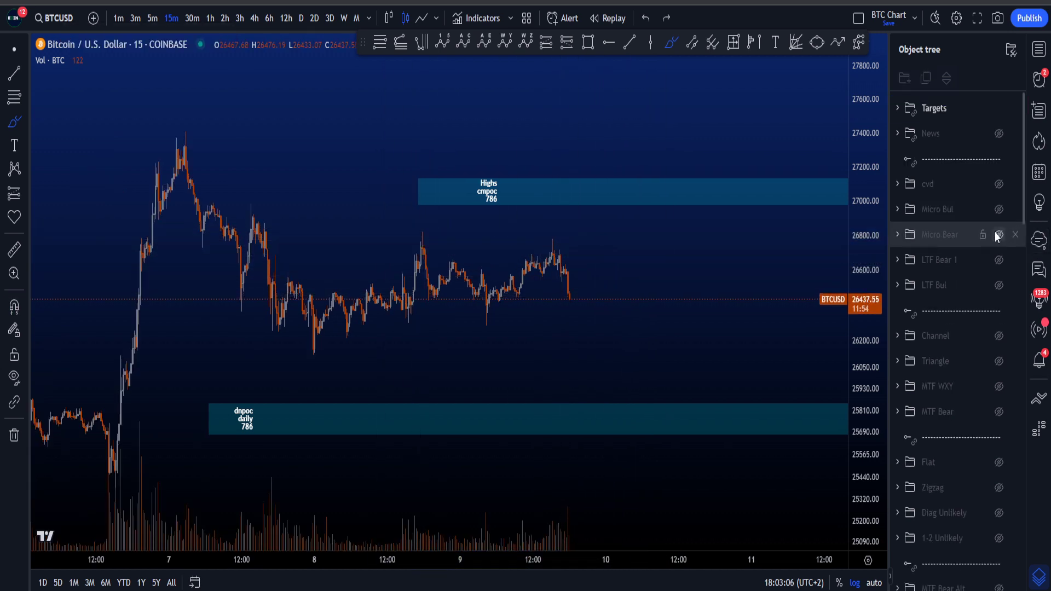
Show the Micro Bear drawing group on the chart
click(1000, 261)
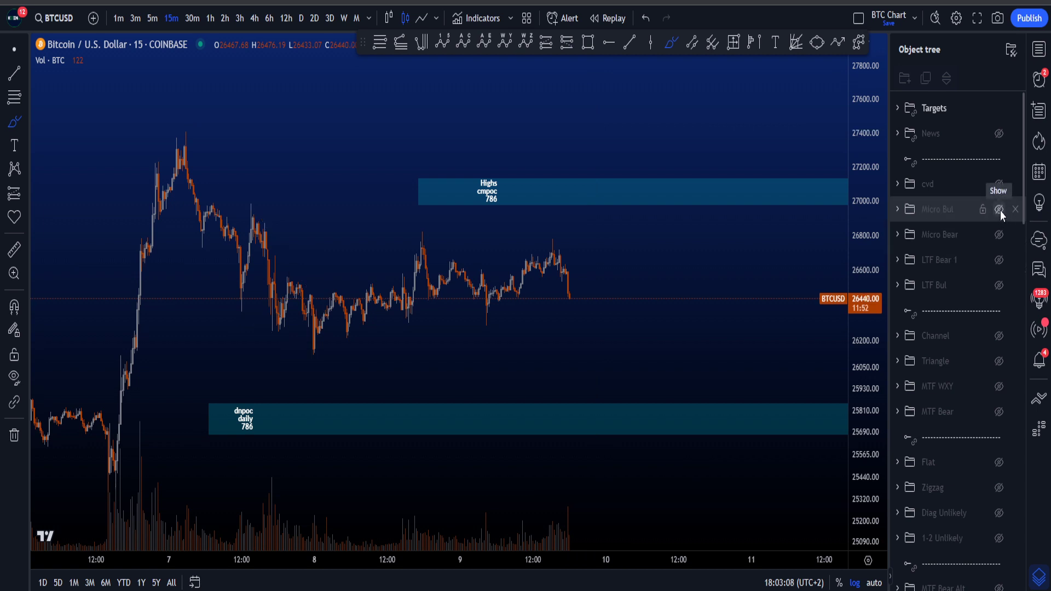
click(999, 235)
click(999, 235)
click(999, 234)
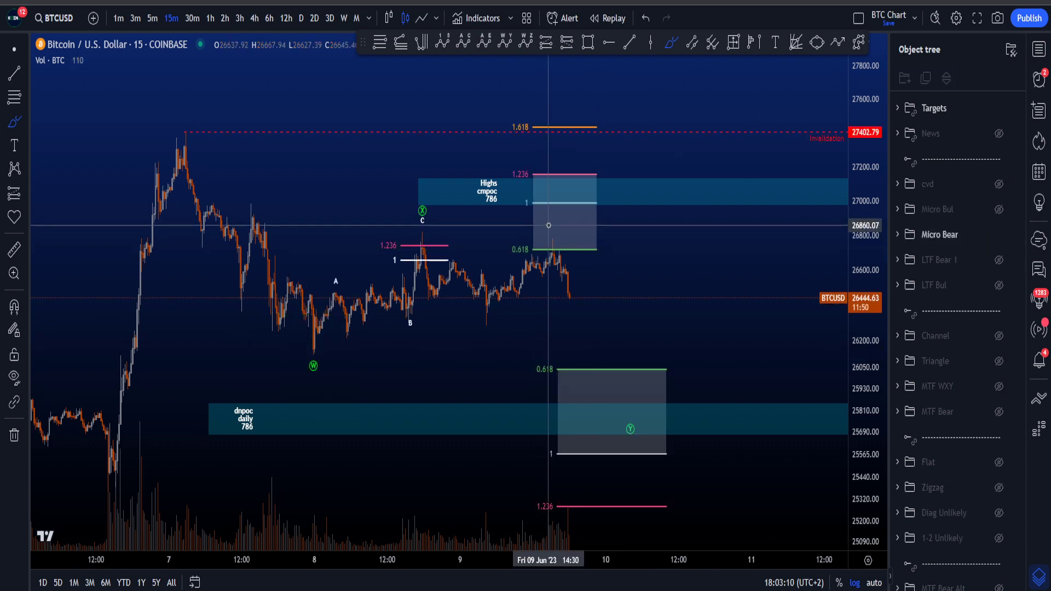
Circle the 9 June high at the 0.618 level and the overlapping Highs cmpoc zone, undo both strokes, and hide Micro Bear
mouse_move(553, 236)
mouse_down()
mouse_move(539, 248)
mouse_move(556, 239)
mouse_up()
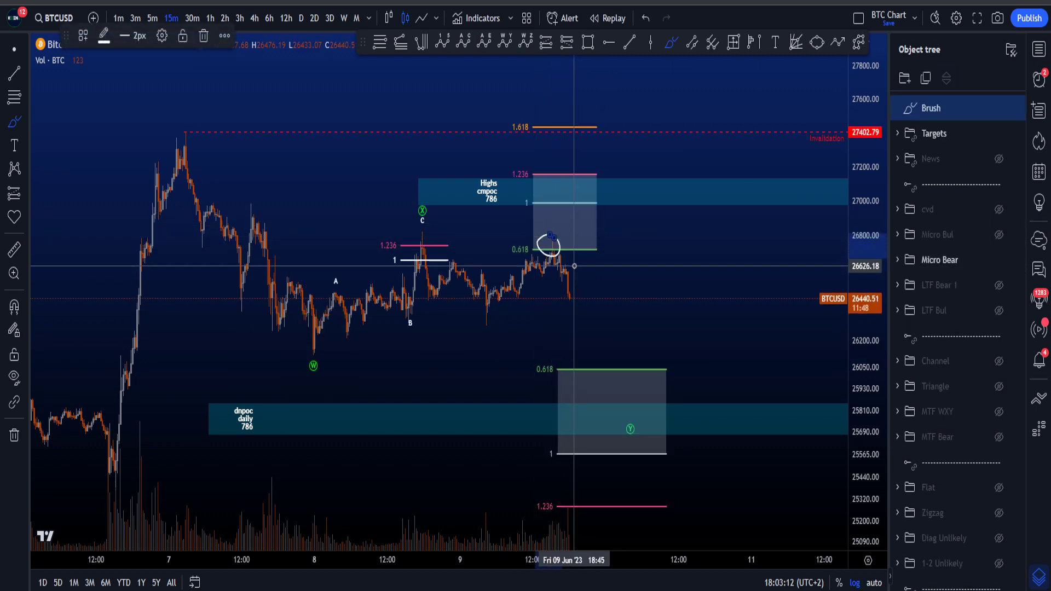
key(ctrl+z)
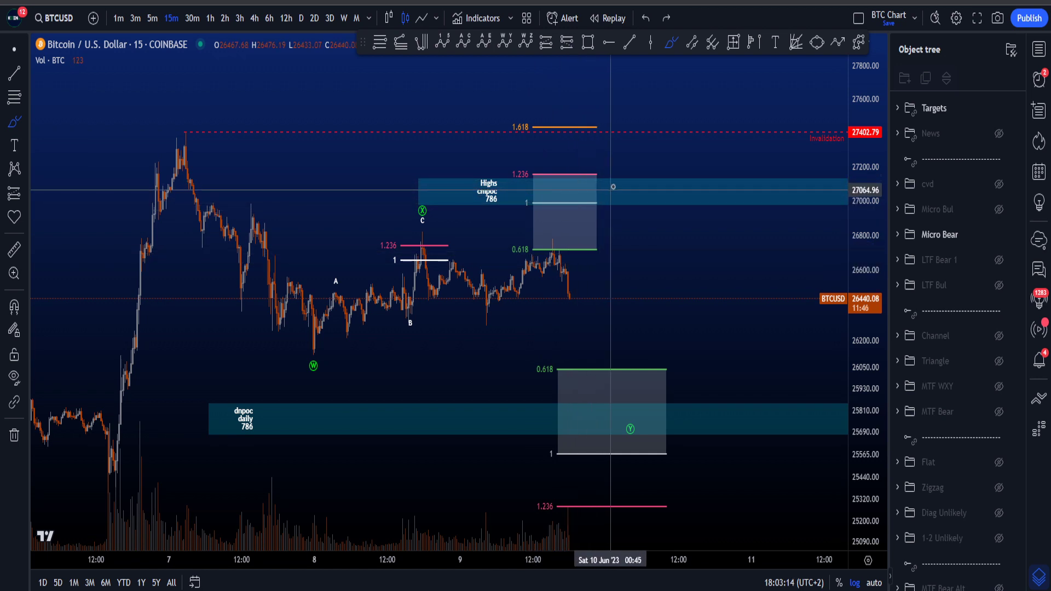
mouse_move(614, 187)
mouse_down()
mouse_move(580, 185)
mouse_move(602, 205)
mouse_move(616, 186)
mouse_move(593, 207)
mouse_up()
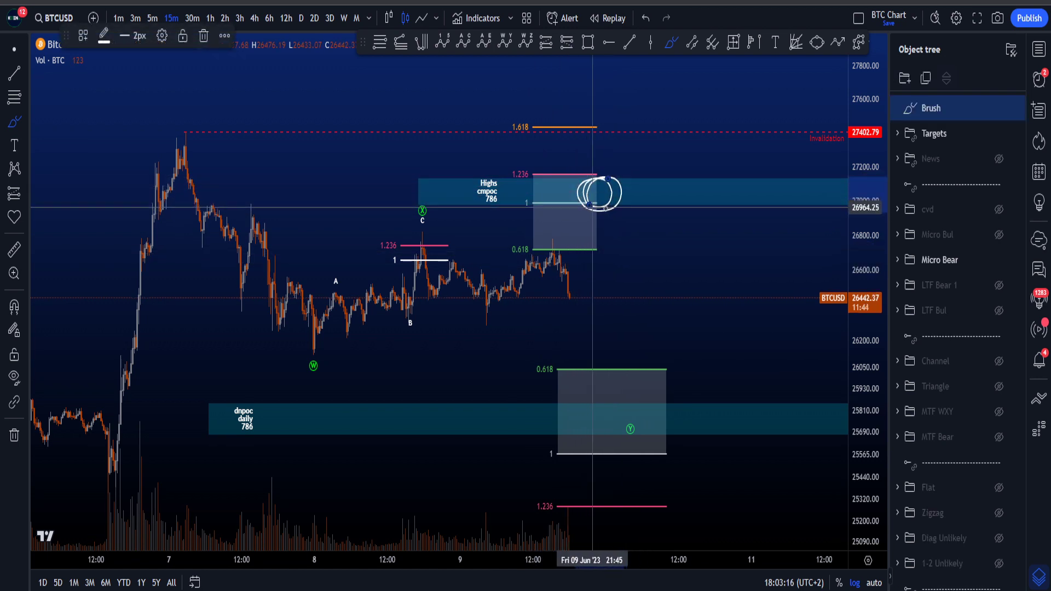
key(ctrl+z)
click(999, 235)
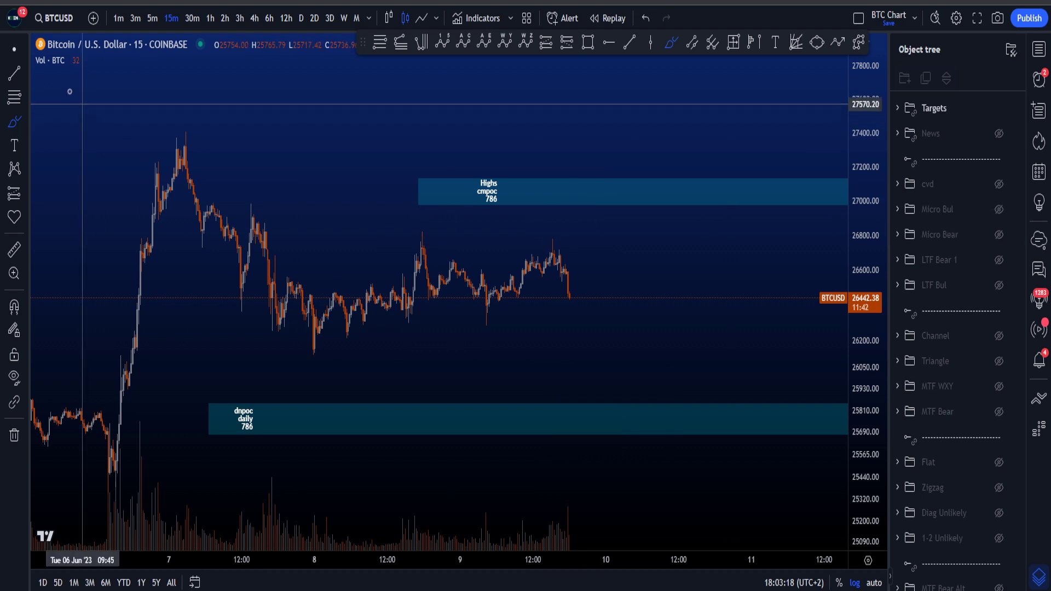
Brush an ellipse around the 8 and 9 June highs, undo it, and circle the Highs cmpoc 786 zone above the 9 June high
click(495, 201)
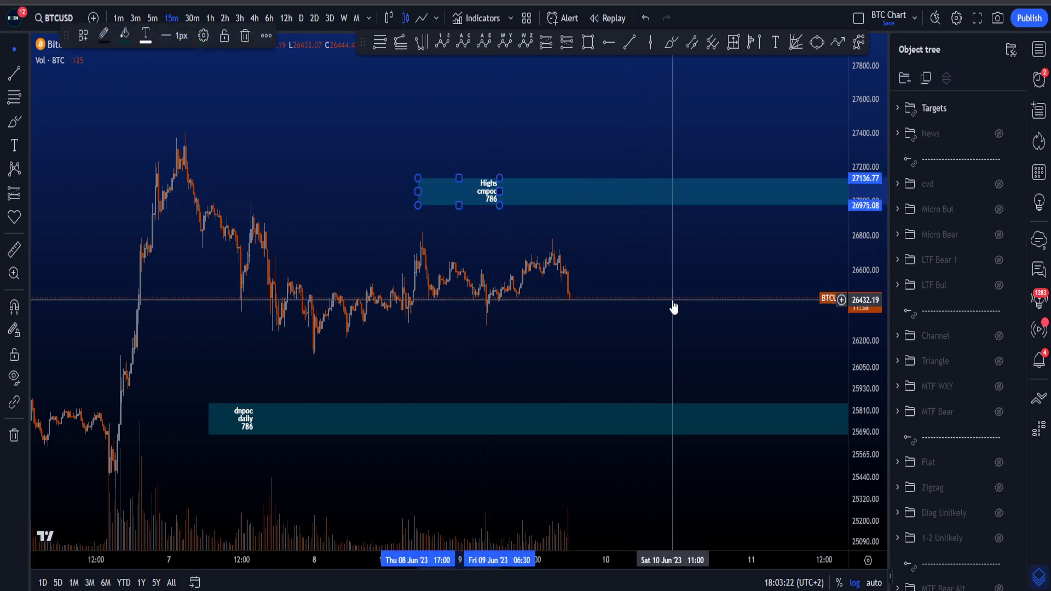
drag(697, 277, 665, 266)
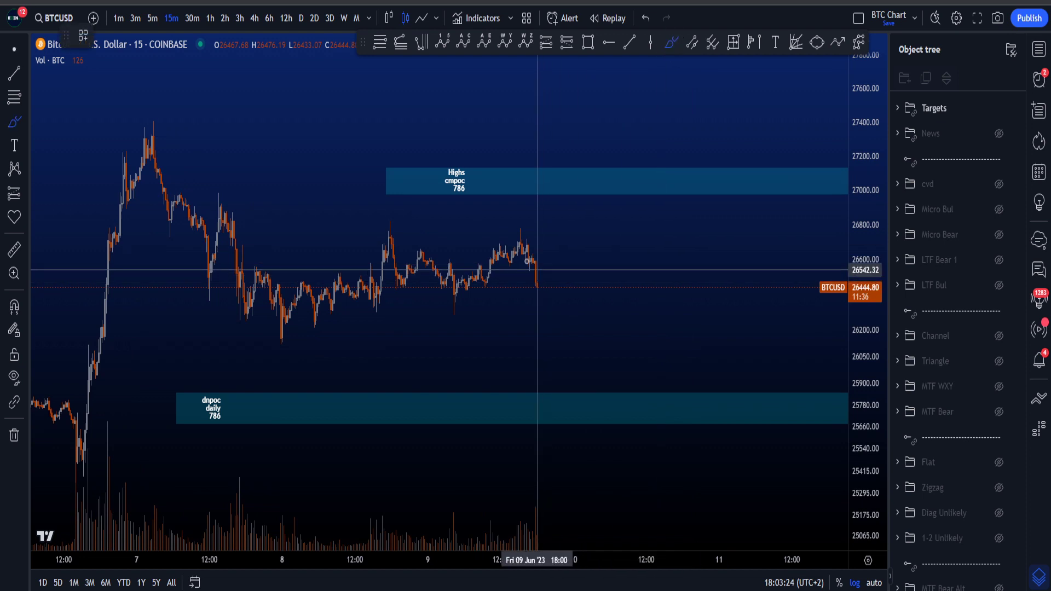
mouse_move(537, 270)
mouse_down()
mouse_move(553, 268)
mouse_move(582, 211)
mouse_move(429, 210)
mouse_move(523, 220)
mouse_up()
key(ctrl+z)
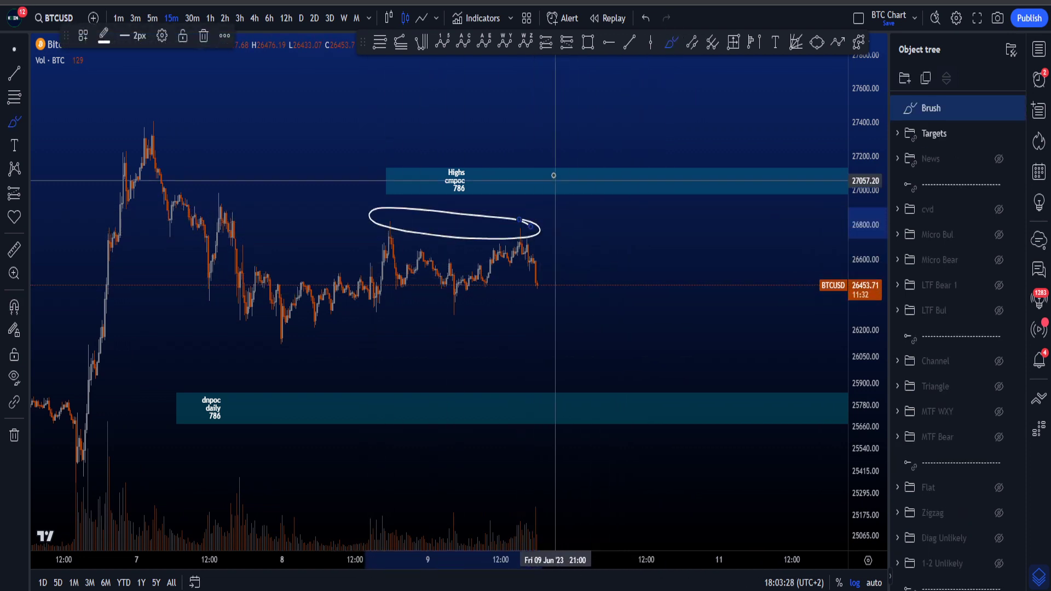
key(ctrl+z)
drag(547, 171, 547, 169)
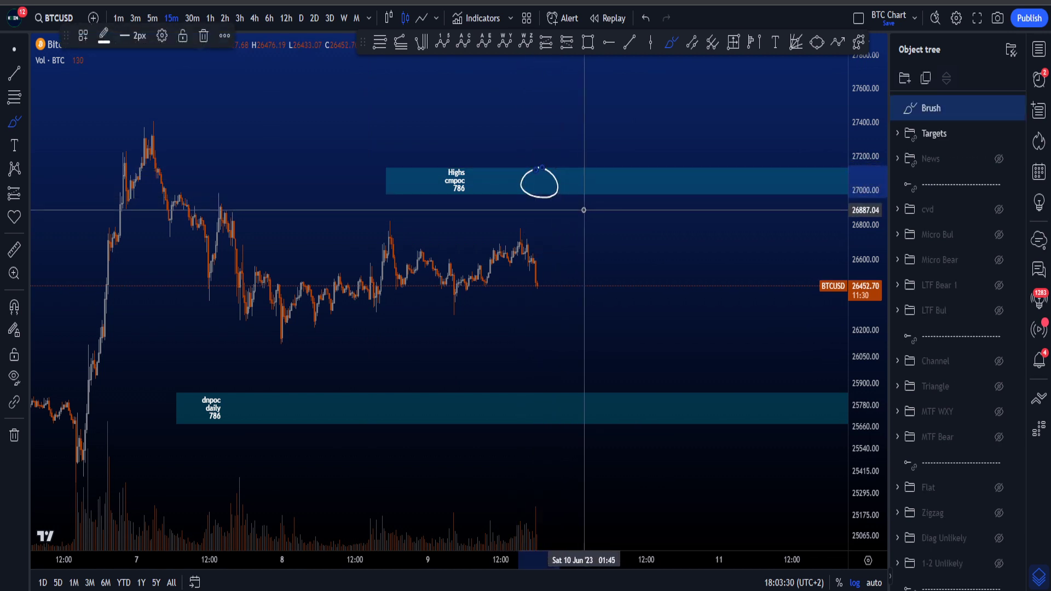
Undo the circle, brush a path from the current price through the Highs cmpoc and dnpoc daily zones and back up, and undo it
key(ctrl+z)
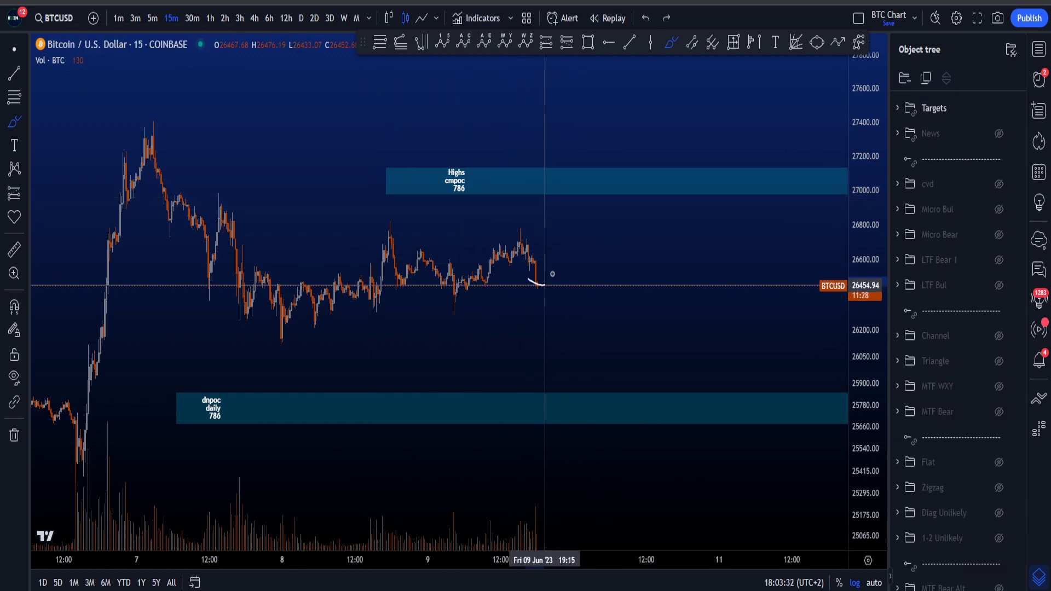
mouse_move(545, 285)
mouse_down()
mouse_move(600, 183)
mouse_move(657, 410)
mouse_move(755, 172)
mouse_up()
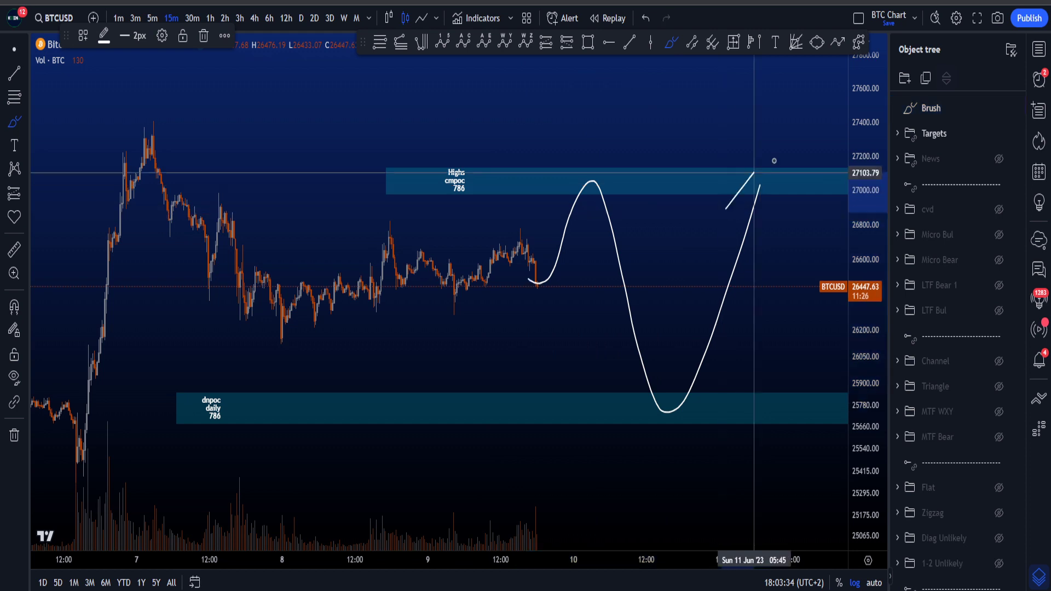
key(ctrl+z)
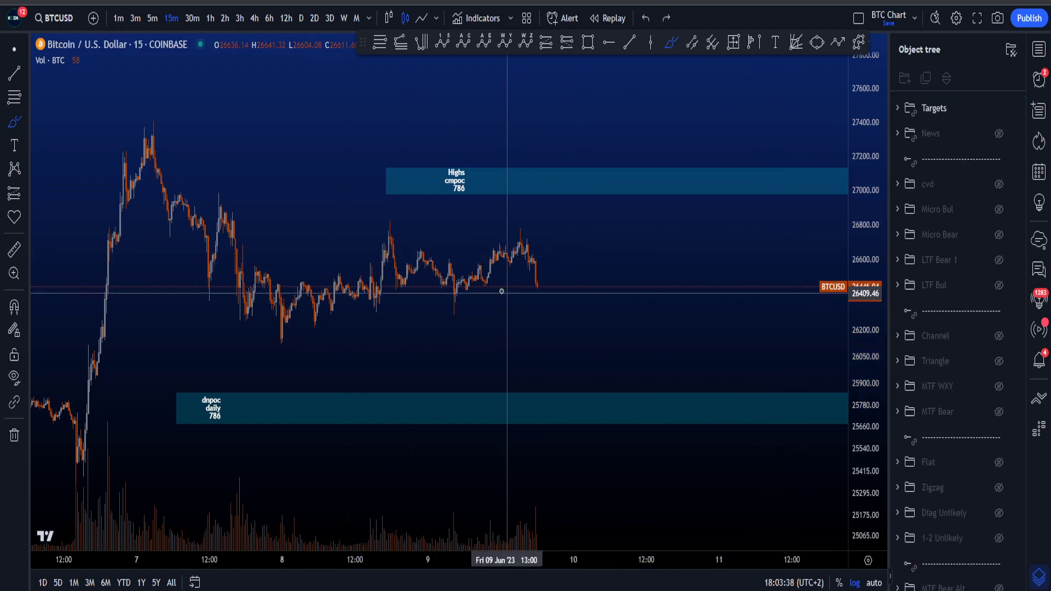
Circle the Highs cmpoc 786 zone and the dnpoc daily 786 zone ahead of the current price, undoing each stroke
drag(564, 171, 551, 164)
key(ctrl+z)
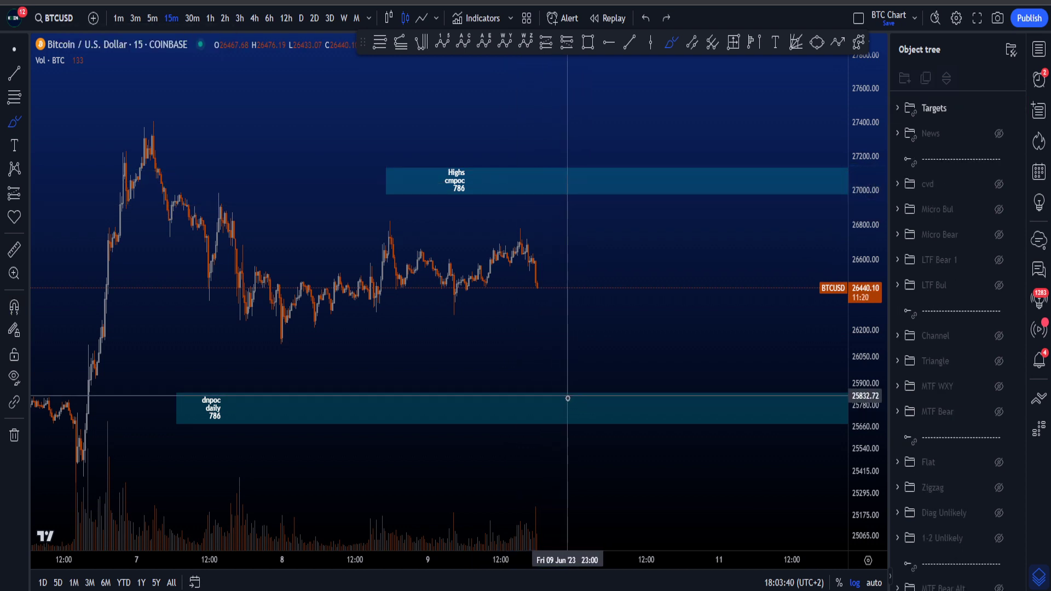
mouse_move(553, 386)
mouse_down()
mouse_move(553, 422)
mouse_move(559, 400)
mouse_up()
key(ctrl+z)
key(ctrl+z)
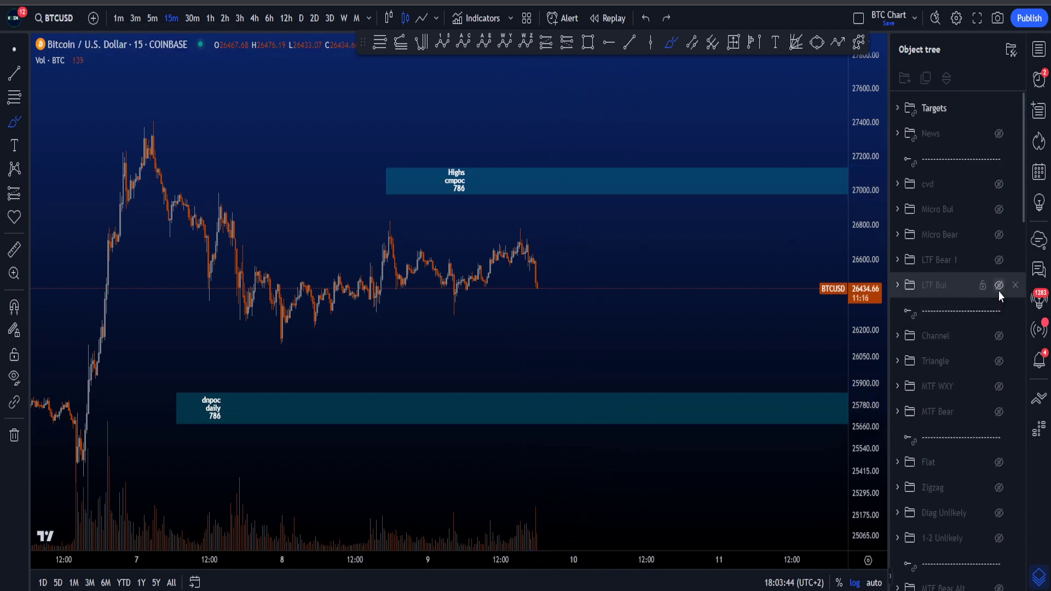
Show the LTF Bul drawing group, brush a temporary stroke ahead of the current price, undo it, and hide the group
click(999, 291)
mouse_move(559, 323)
mouse_down()
mouse_move(573, 388)
mouse_move(692, 282)
mouse_up()
key(ctrl+z)
click(999, 285)
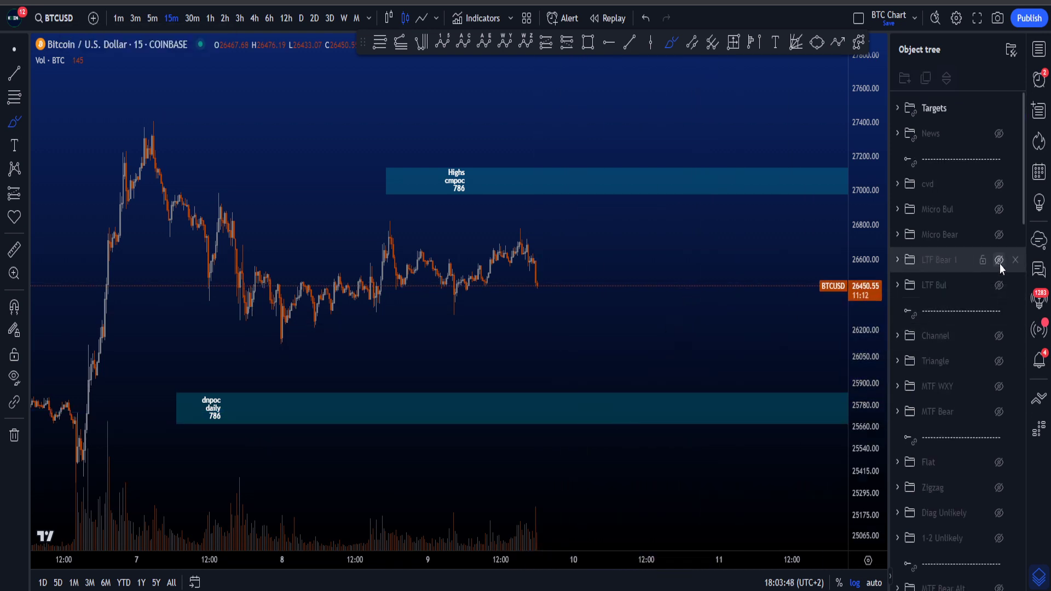
Show the LTF Bear 1 drawing group, brush a stroke between the dnpoc daily and Highs cmpoc zones, and undo it
click(999, 260)
drag(875, 322, 862, 388)
scroll(682, 342, down, 2)
scroll(711, 362, up, 1)
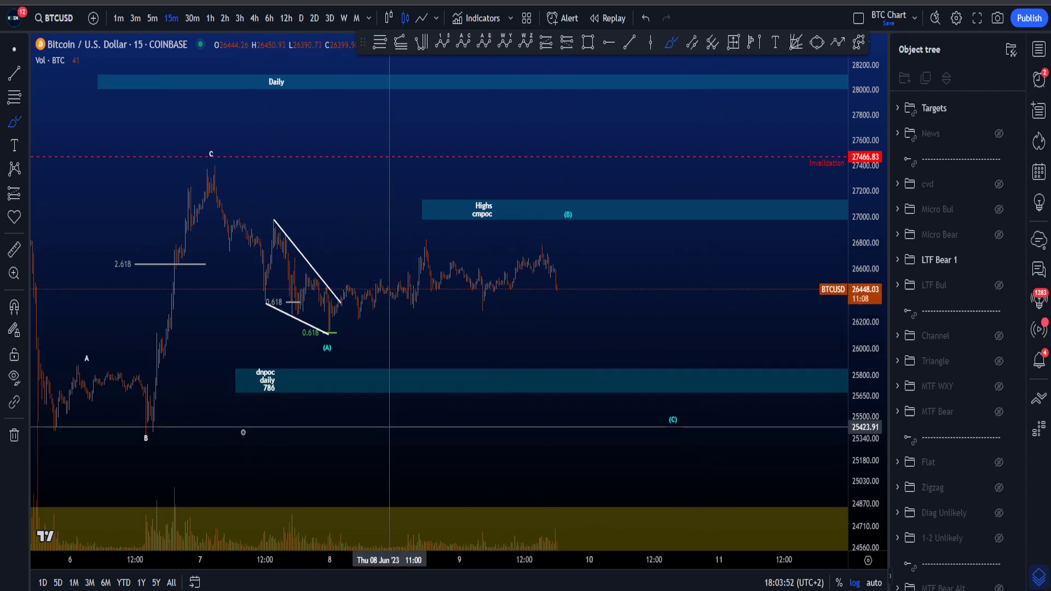
mouse_move(595, 368)
mouse_down()
mouse_move(580, 370)
mouse_move(602, 390)
mouse_move(688, 223)
mouse_up()
key(ctrl+z)
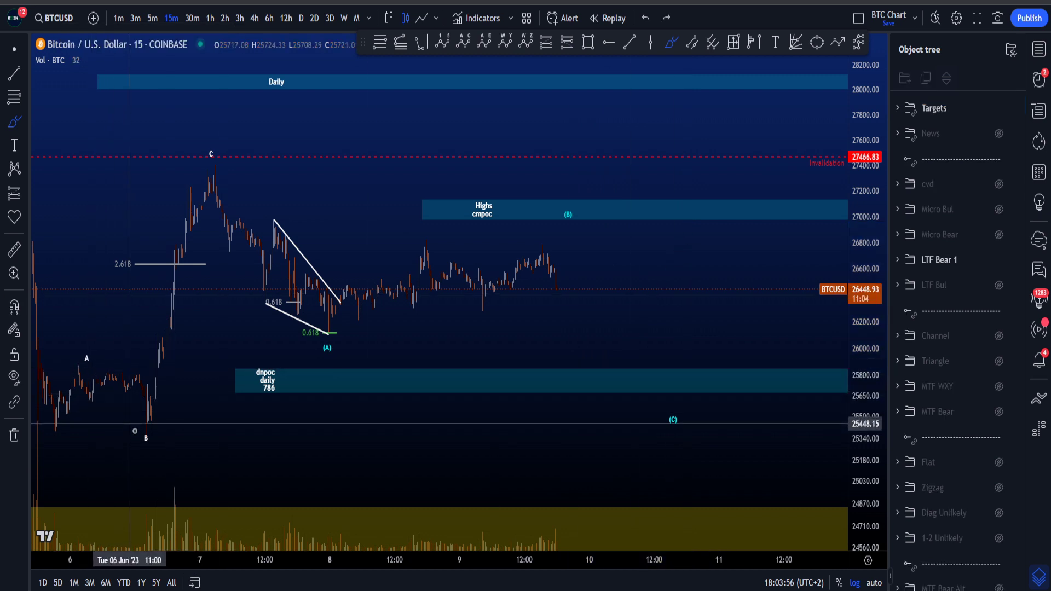
Circle the wave B low of 6 June, remove the stroke, and hide the LTF Bear 1 drawing group
mouse_move(117, 434)
mouse_down()
mouse_move(202, 440)
mouse_move(118, 430)
mouse_up()
key(Delete)
click(13, 49)
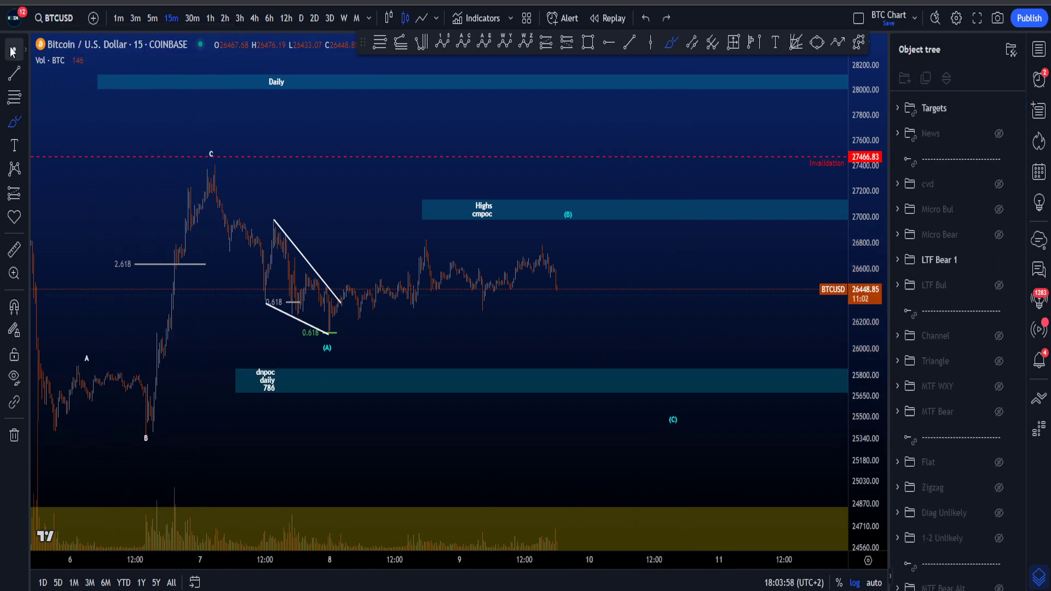
drag(807, 305, 826, 317)
click(998, 265)
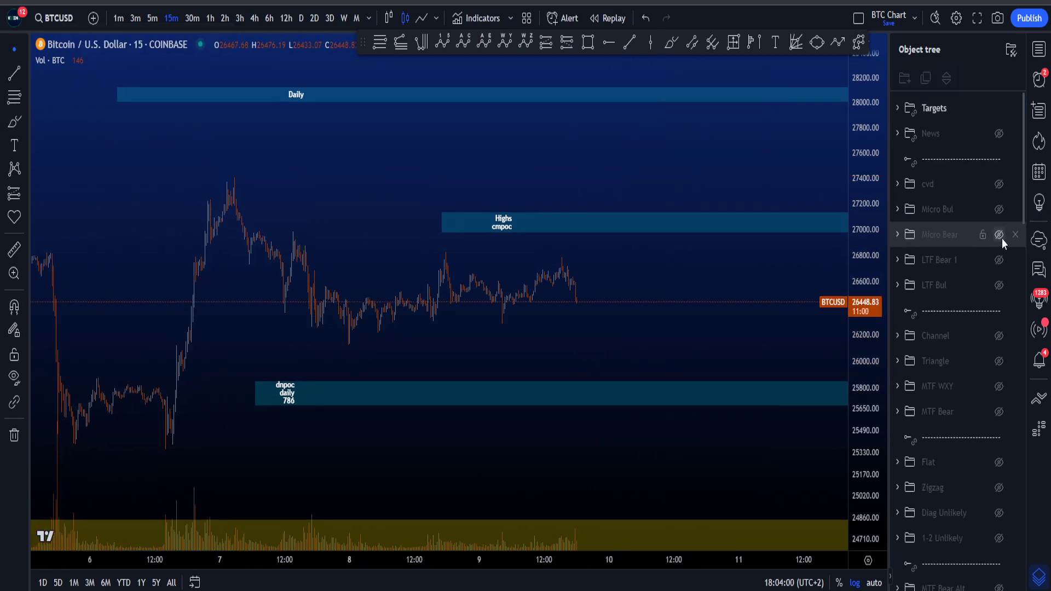
Show the Micro Bul drawing group, brush a path through waves (1) and (2) up to the (5) target, and undo the strokes
click(1001, 211)
scroll(470, 247, up, 2)
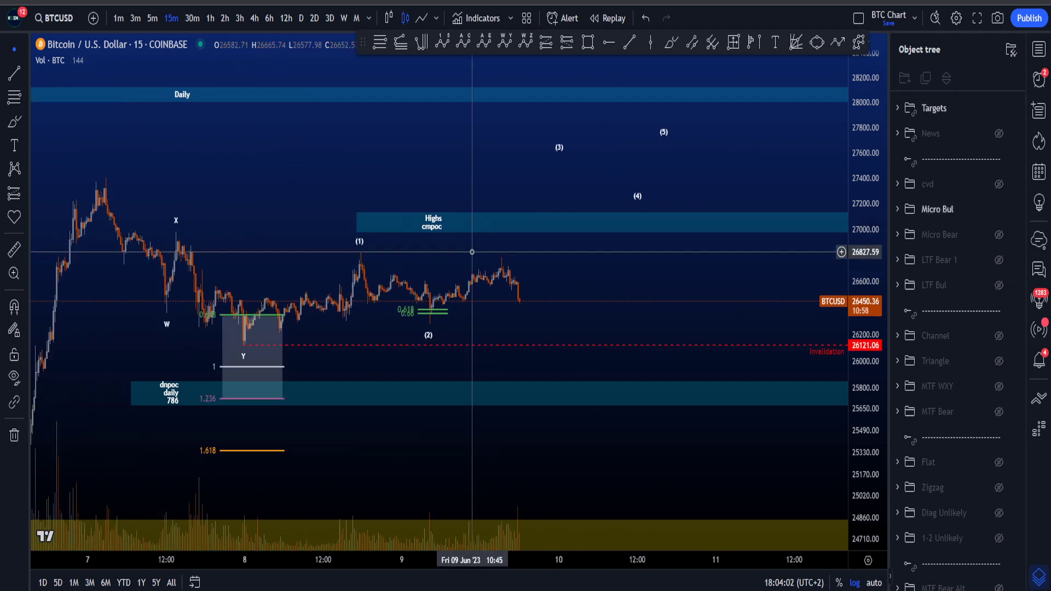
scroll(109, 437, down, 1)
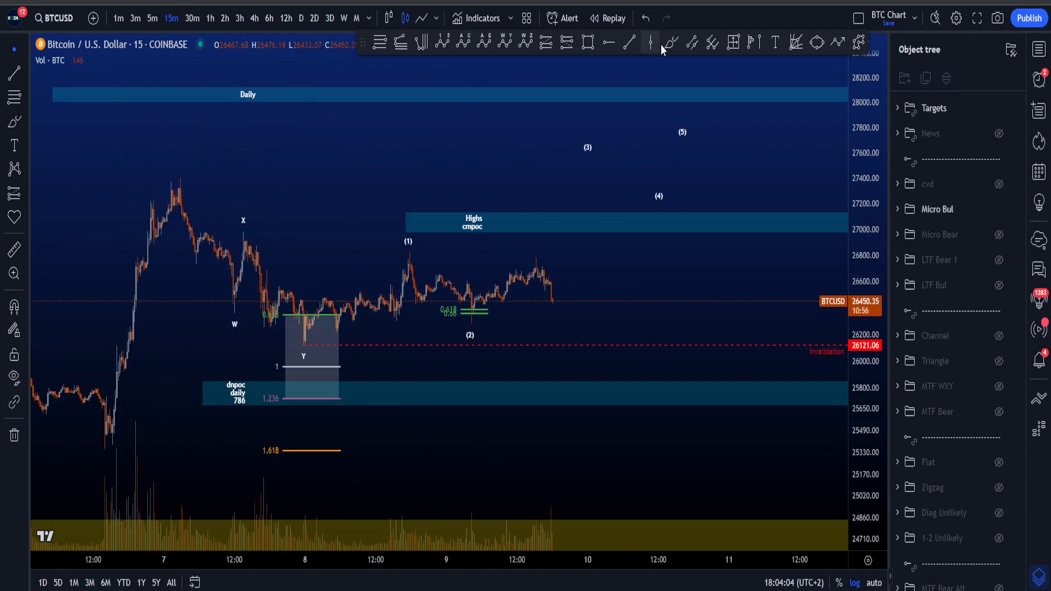
mouse_move(108, 430)
mouse_down()
mouse_move(178, 192)
mouse_move(239, 242)
mouse_move(314, 334)
mouse_move(408, 258)
mouse_move(476, 316)
mouse_move(550, 291)
mouse_move(688, 129)
mouse_up()
key(ctrl+z)
key(ctrl+z)
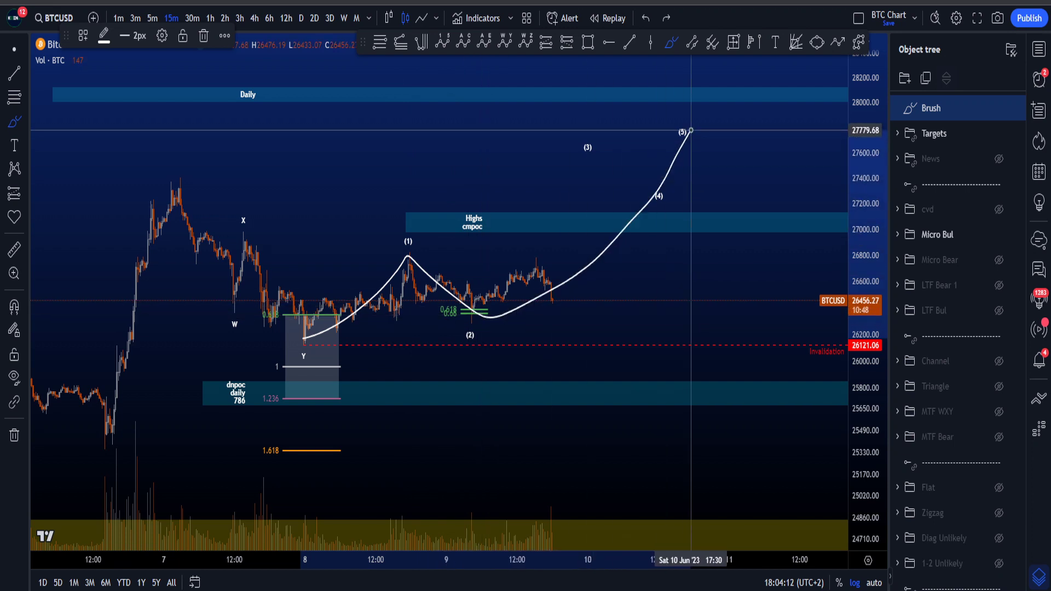
key(ctrl+z)
Stretch the price scale and brush two rising paths from the wave (2) low towards the (3) target, undoing each one
drag(864, 219, 864, 247)
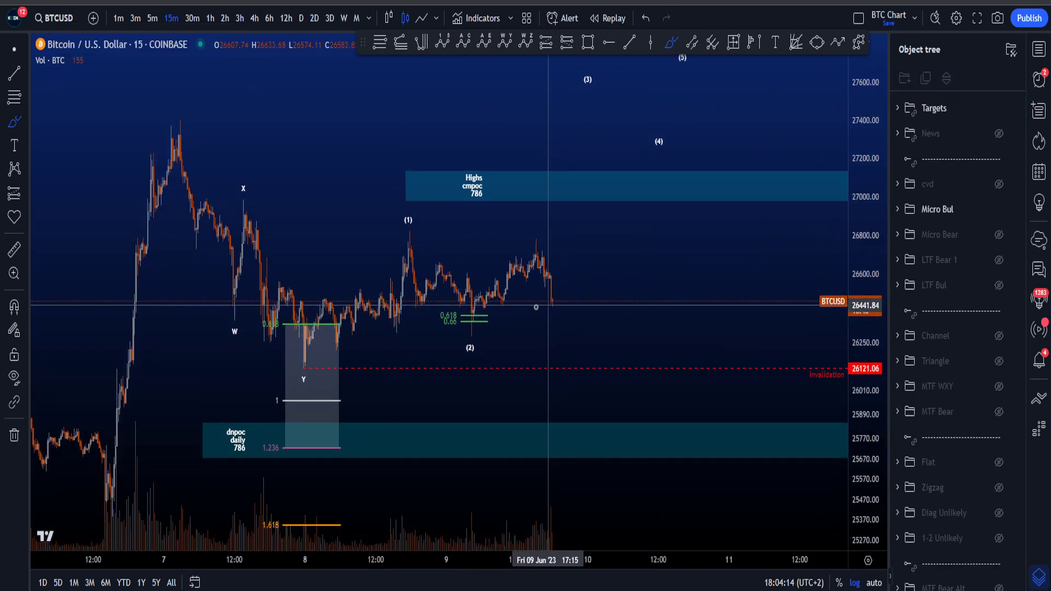
drag(472, 316, 614, 69)
key(ctrl+z)
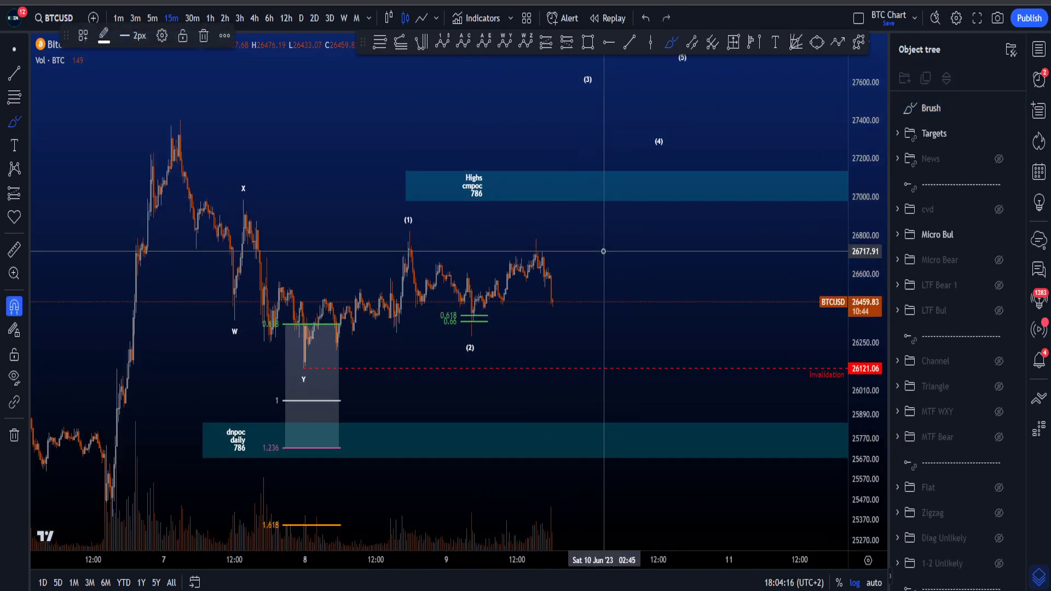
drag(476, 320, 613, 129)
key(ctrl+z)
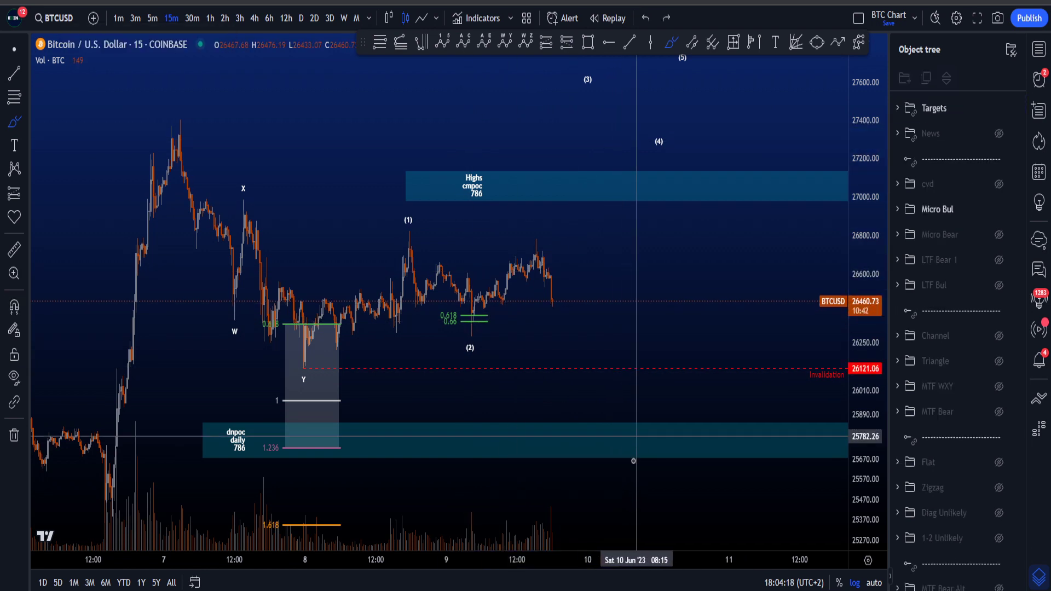
Brush a rising curve from the latest volume bars and a short falling stroke from the 9 June high, undoing both
mouse_move(534, 524)
mouse_down()
mouse_move(586, 482)
mouse_move(717, 258)
mouse_up()
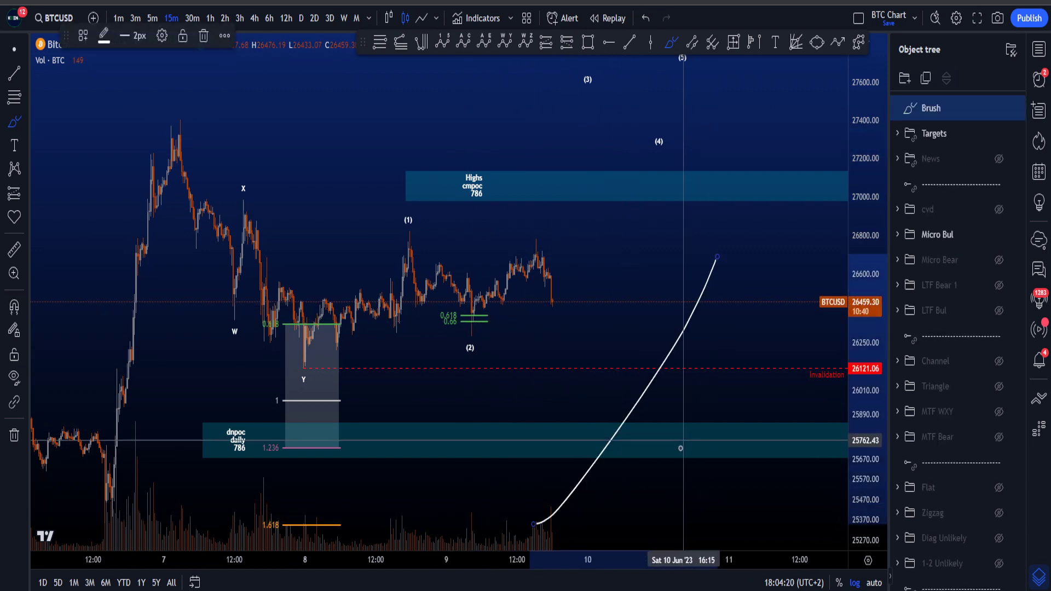
key(ctrl+z)
drag(537, 255, 557, 302)
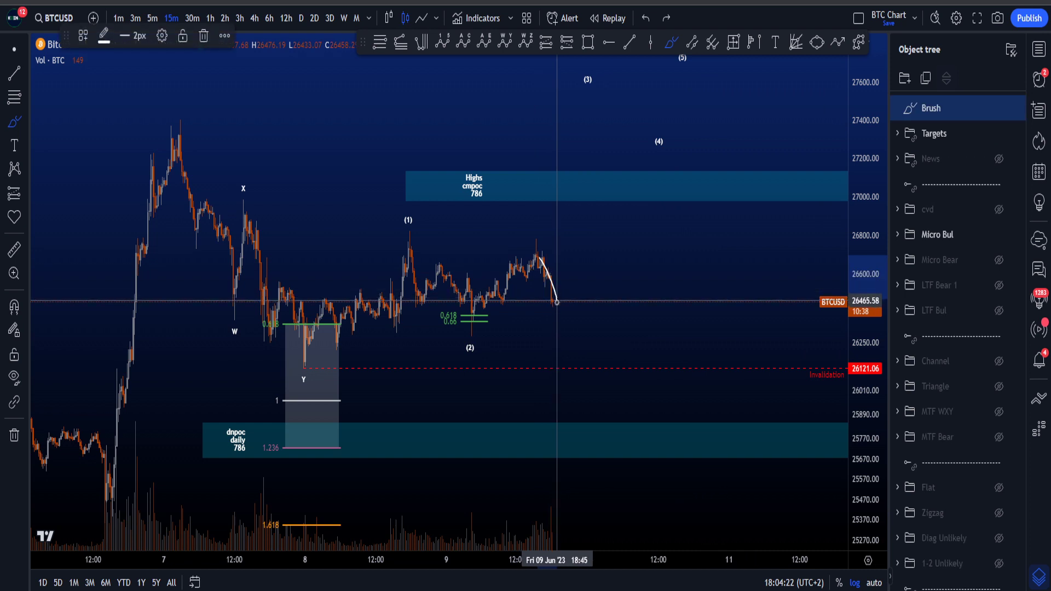
key(ctrl+z)
Circle the latest volume bars and underline the wave (2) low with the brush, undoing each mark
drag(543, 506, 550, 503)
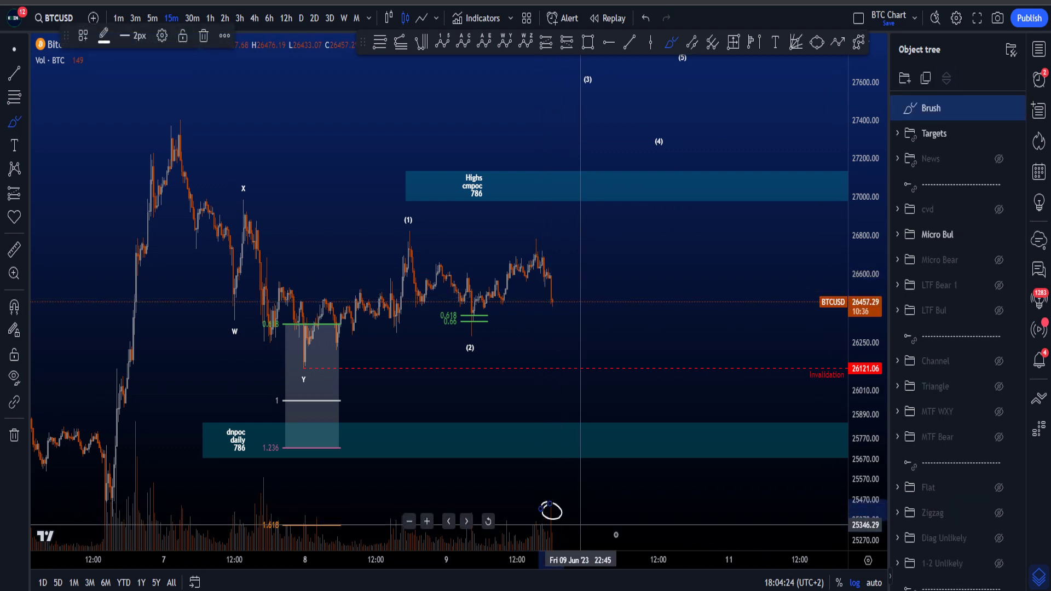
key(ctrl+z)
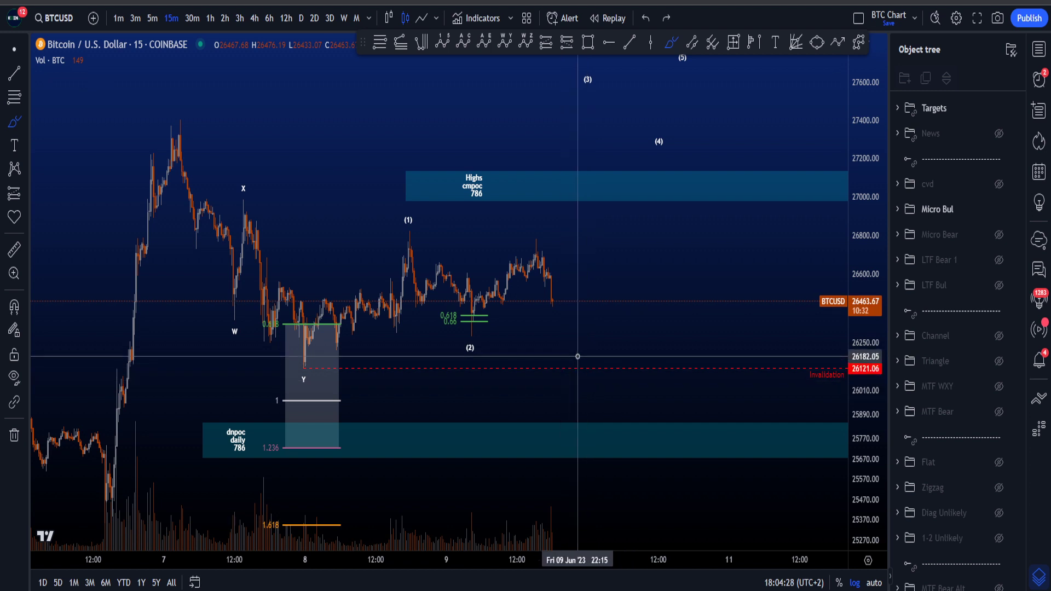
mouse_move(466, 338)
mouse_down()
mouse_move(446, 332)
mouse_move(493, 333)
mouse_up()
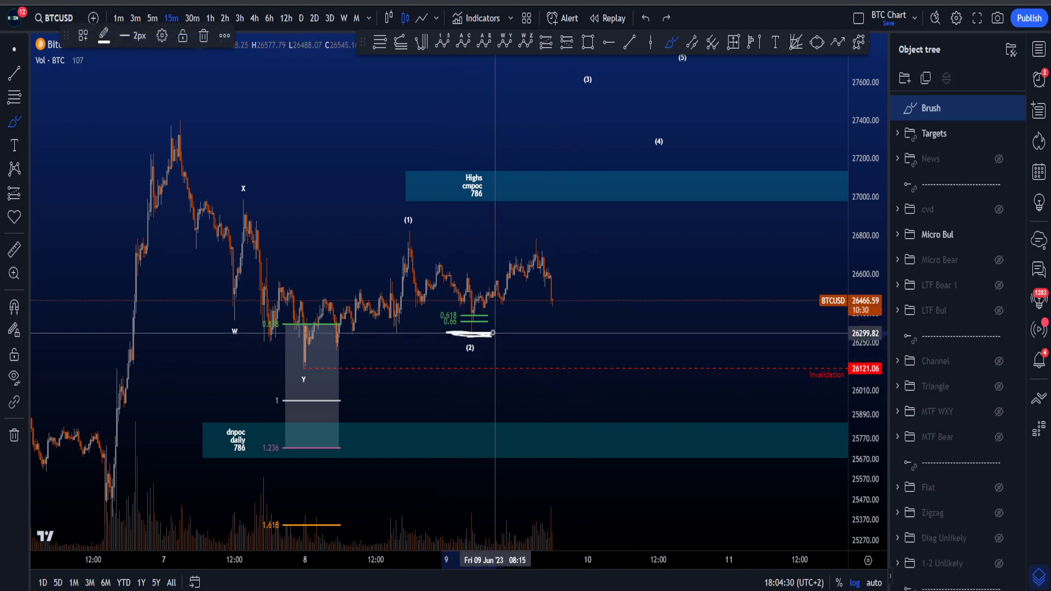
key(ctrl+z)
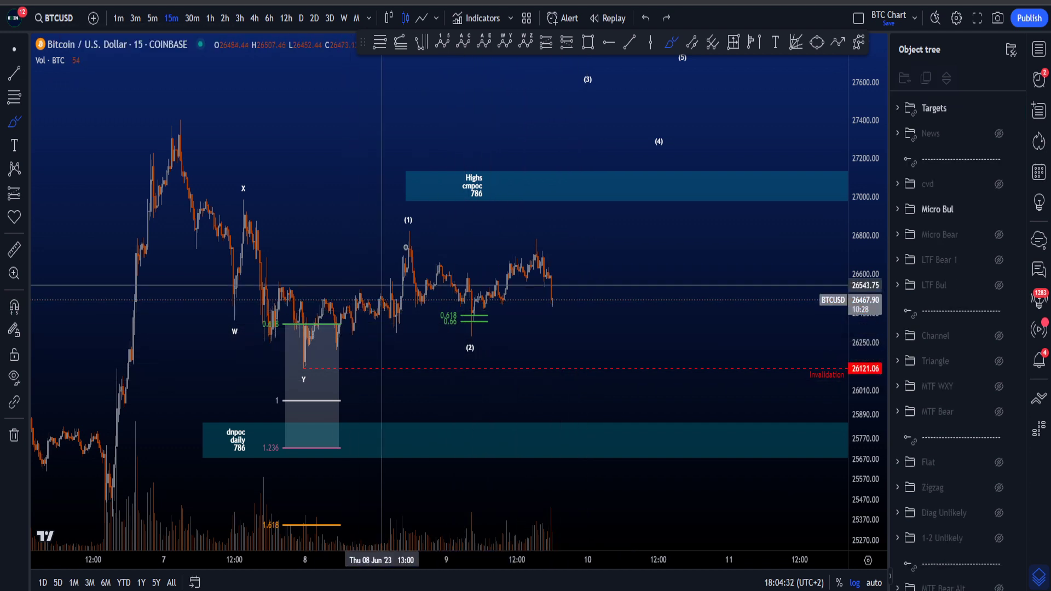
Trace the advance from the Y low towards the wave (1) high with three brush strokes, undoing each one
mouse_move(293, 369)
mouse_down()
mouse_move(317, 317)
mouse_move(351, 306)
mouse_up()
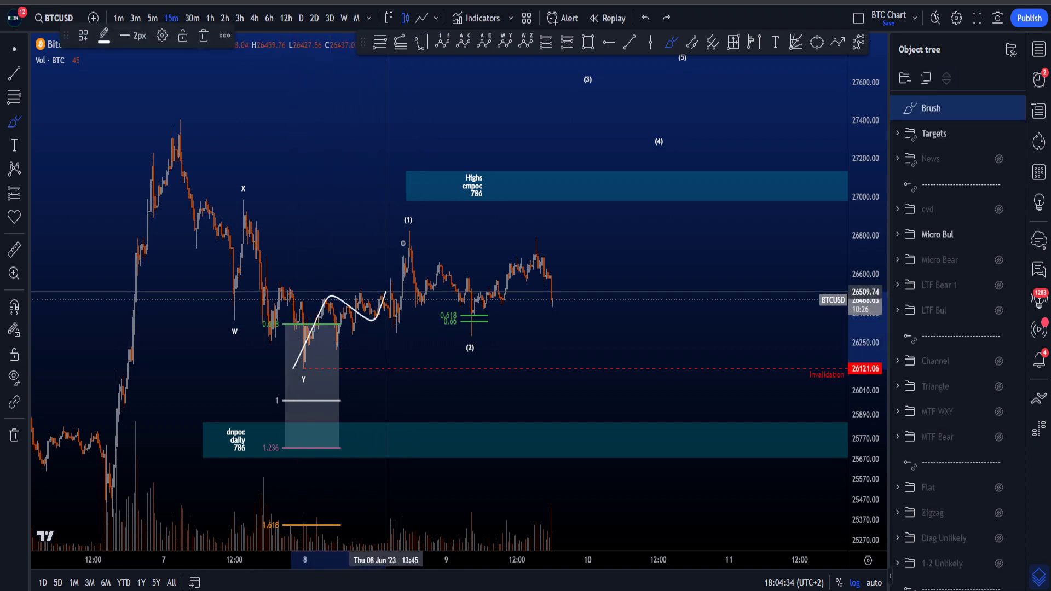
key(ctrl+z)
drag(302, 359, 414, 225)
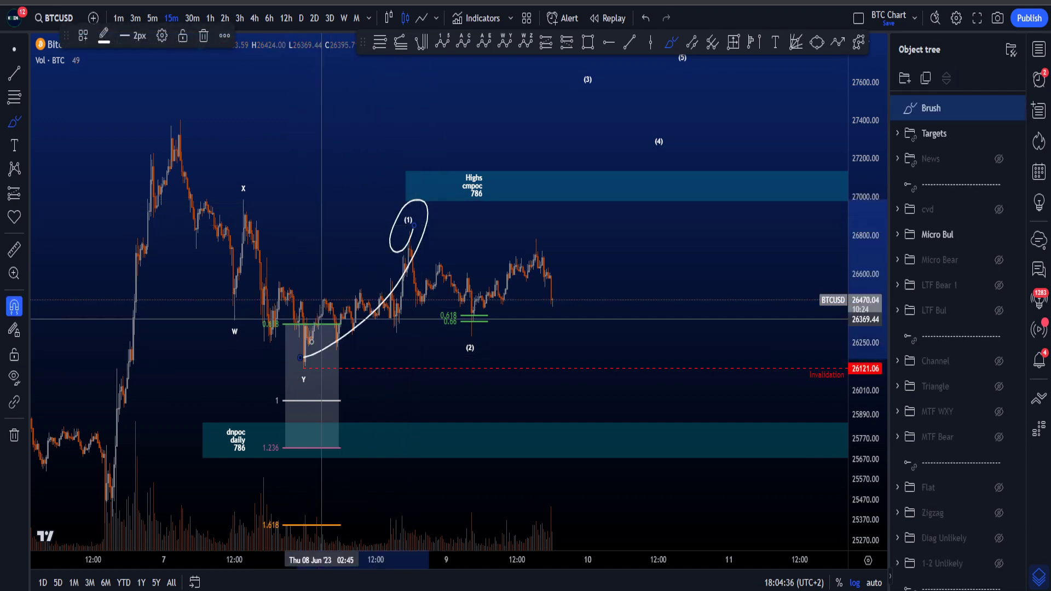
key(ctrl+z)
mouse_move(303, 370)
mouse_down()
mouse_move(386, 327)
mouse_move(418, 242)
mouse_up()
key(ctrl+z)
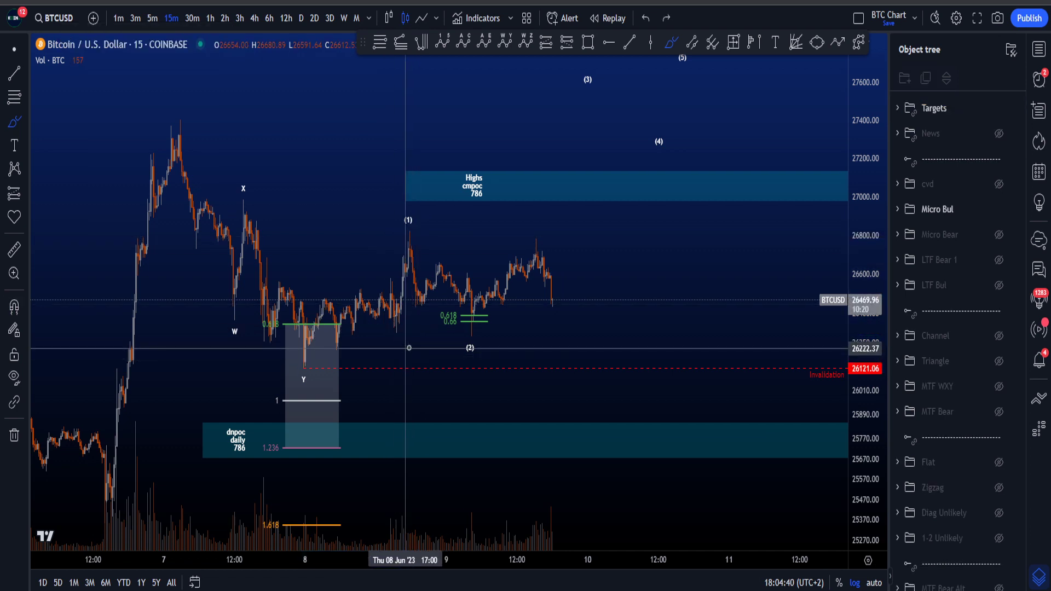
Brush falling paths from the current price to the dnpoc daily zone and a rebound to the Highs cmpoc zone, undoing all strokes
drag(551, 273, 605, 429)
key(ctrl+z)
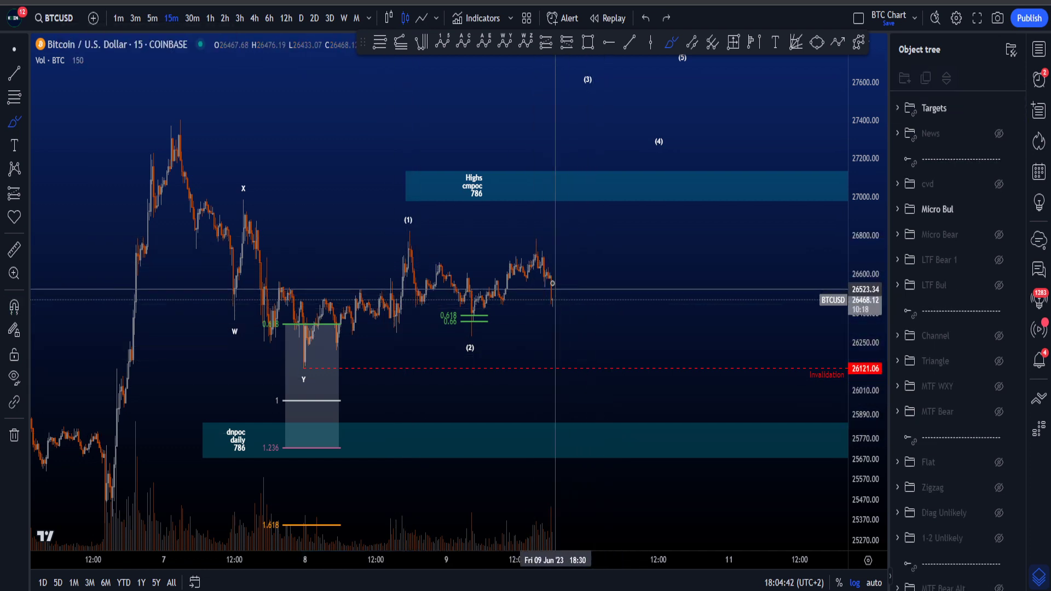
mouse_move(553, 274)
mouse_down()
mouse_move(607, 279)
mouse_move(649, 463)
mouse_move(596, 400)
mouse_move(606, 437)
mouse_move(563, 435)
mouse_move(574, 447)
mouse_up()
key(ctrl+z)
key(ctrl+z)
mouse_move(584, 413)
mouse_down()
mouse_move(561, 422)
mouse_move(584, 411)
mouse_move(685, 167)
mouse_up()
key(ctrl+z)
Compress the price scale, brush a path from the 7 June high to the dnpoc daily zone, undo it, and hide Micro Bul
drag(867, 239, 867, 269)
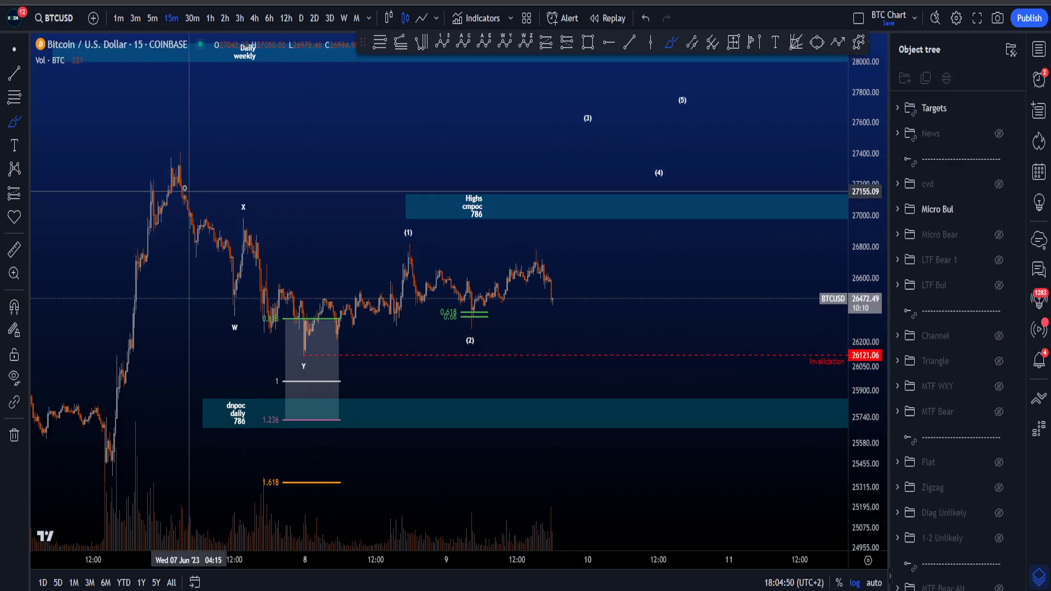
mouse_move(186, 189)
mouse_down()
mouse_move(545, 225)
mouse_move(609, 412)
mouse_up()
key(ctrl+z)
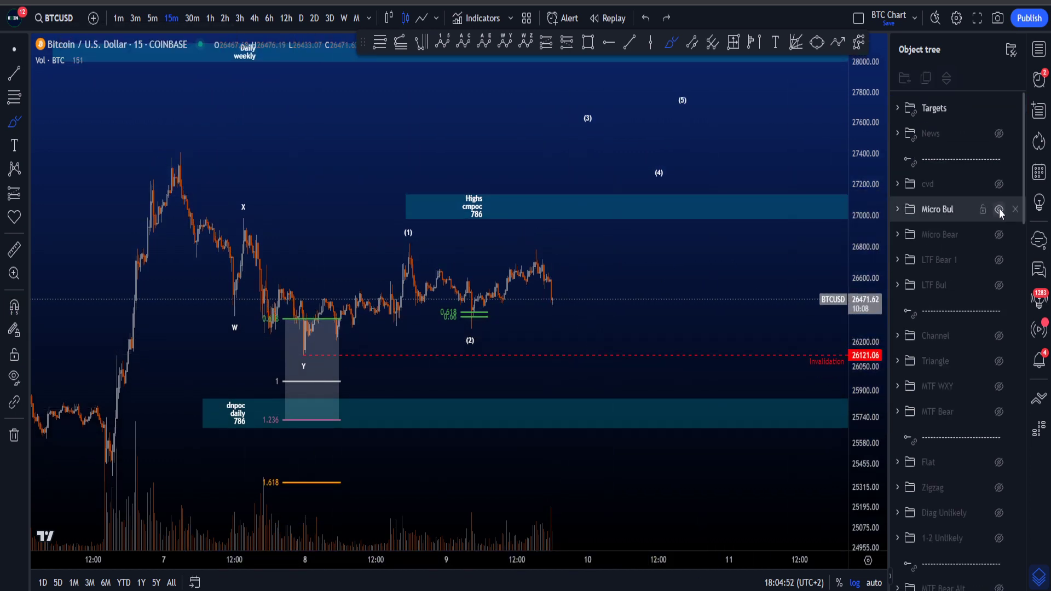
click(1000, 210)
Show Micro Bear, brush a path from the 7 June high and circle the Y target, undo the strokes, and hide the group
click(999, 236)
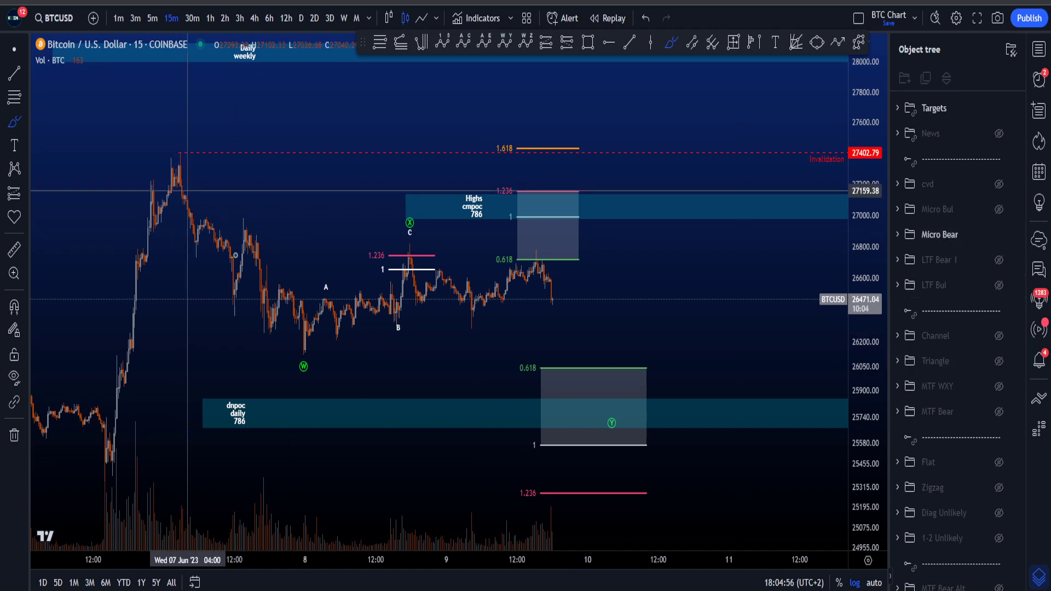
mouse_move(197, 201)
mouse_down()
mouse_move(603, 331)
mouse_move(612, 411)
mouse_move(602, 392)
mouse_move(589, 420)
mouse_up()
key(ctrl+z)
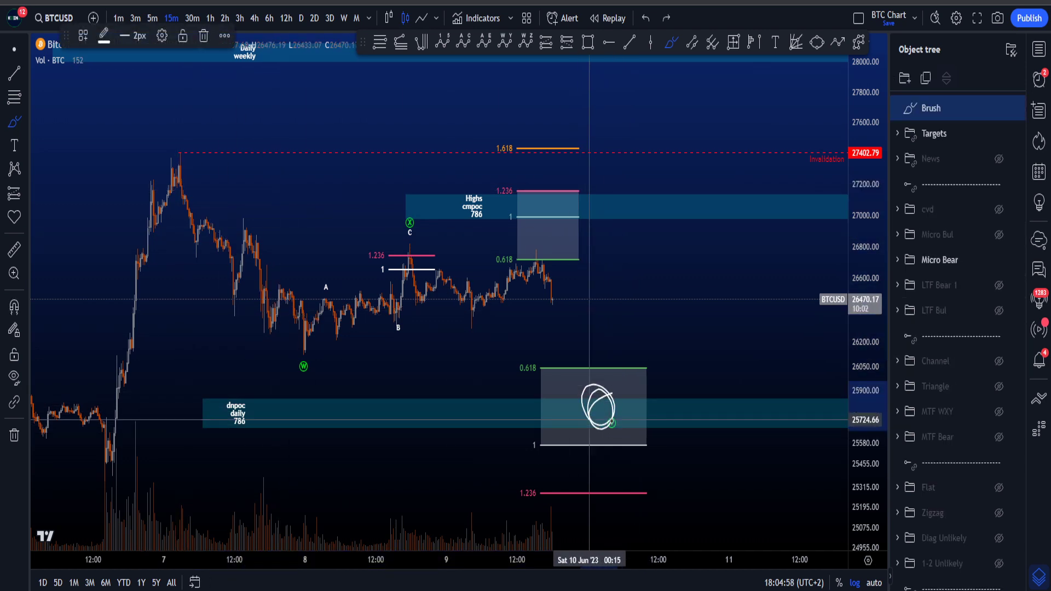
key(ctrl+z)
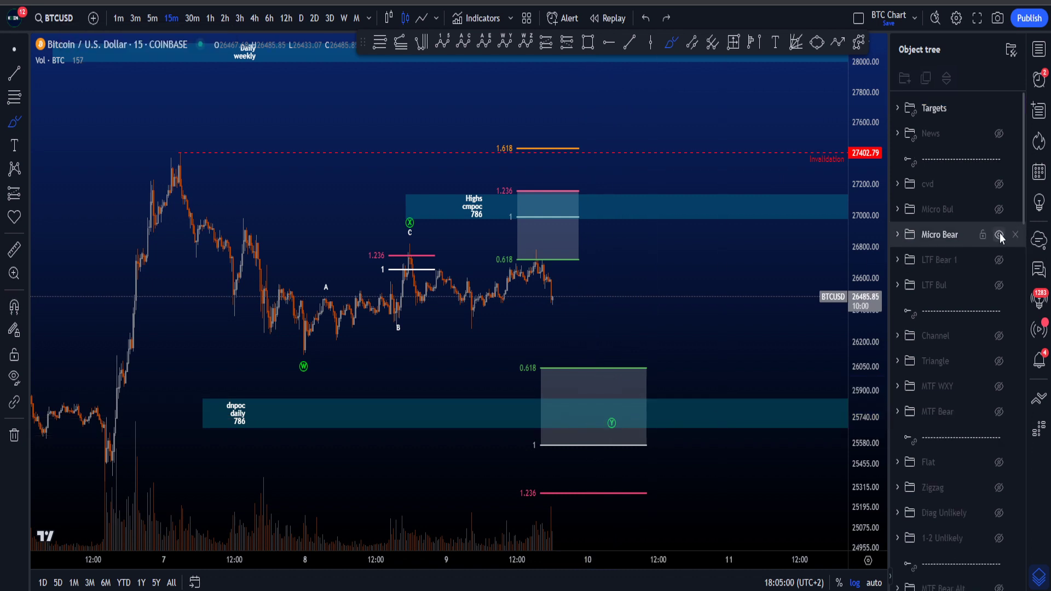
click(999, 236)
Show the LTF Bul drawing group, brush a path from the 6 June low up to the level 1 target line, and undo it
click(999, 285)
scroll(813, 304, down, 2)
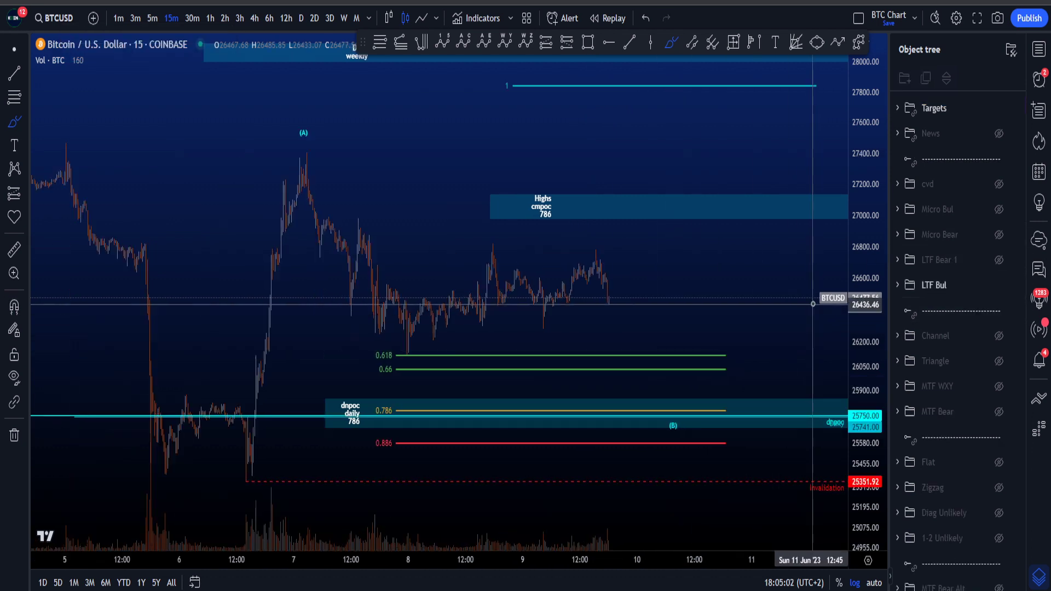
scroll(813, 304, up, 2)
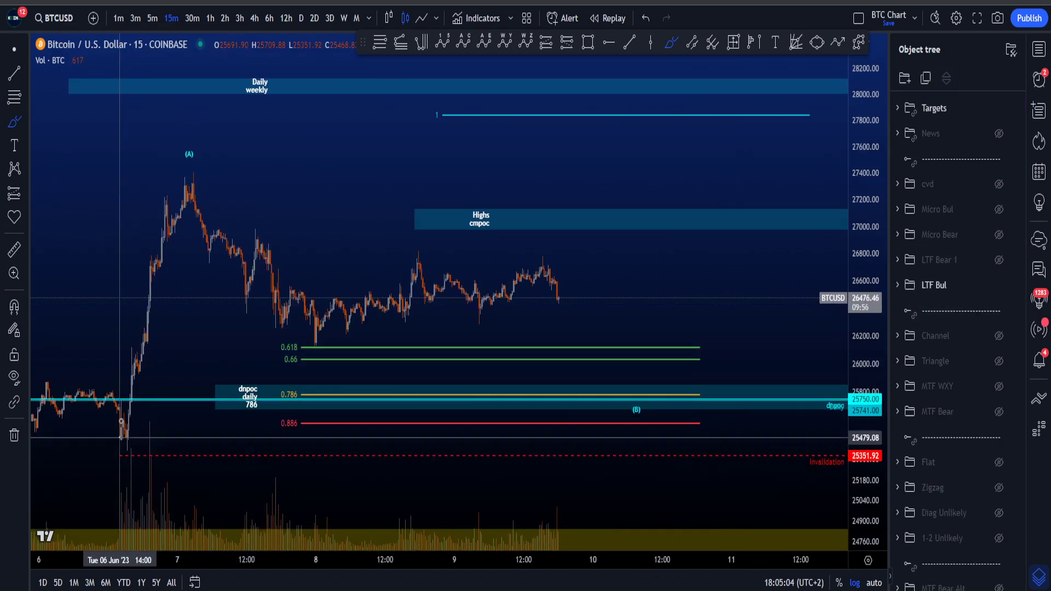
mouse_move(121, 421)
mouse_down()
mouse_move(293, 254)
mouse_move(709, 192)
mouse_move(741, 112)
mouse_up()
key(ctrl+z)
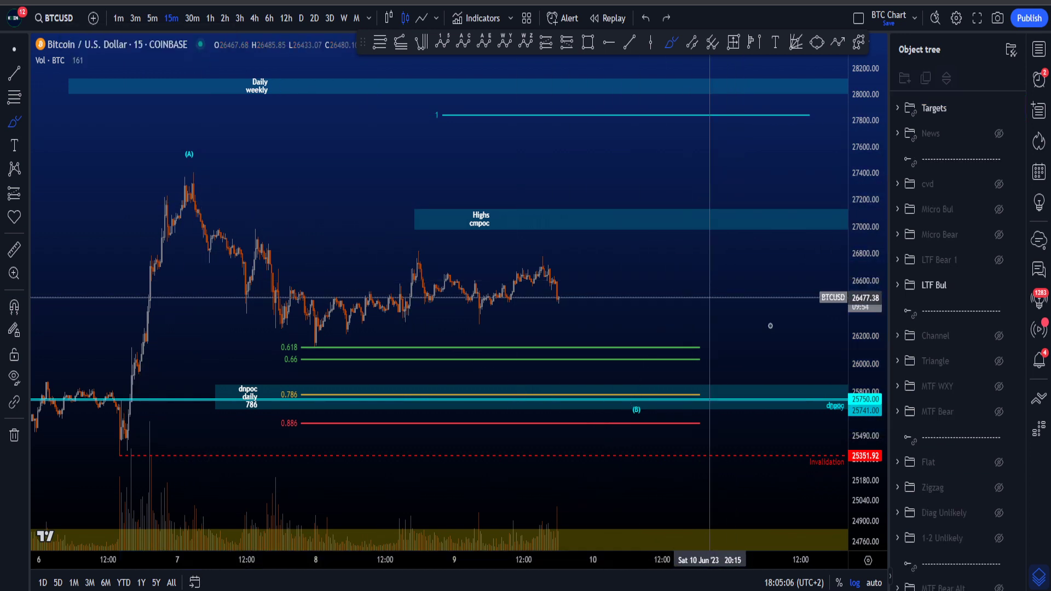
drag(861, 371, 878, 258)
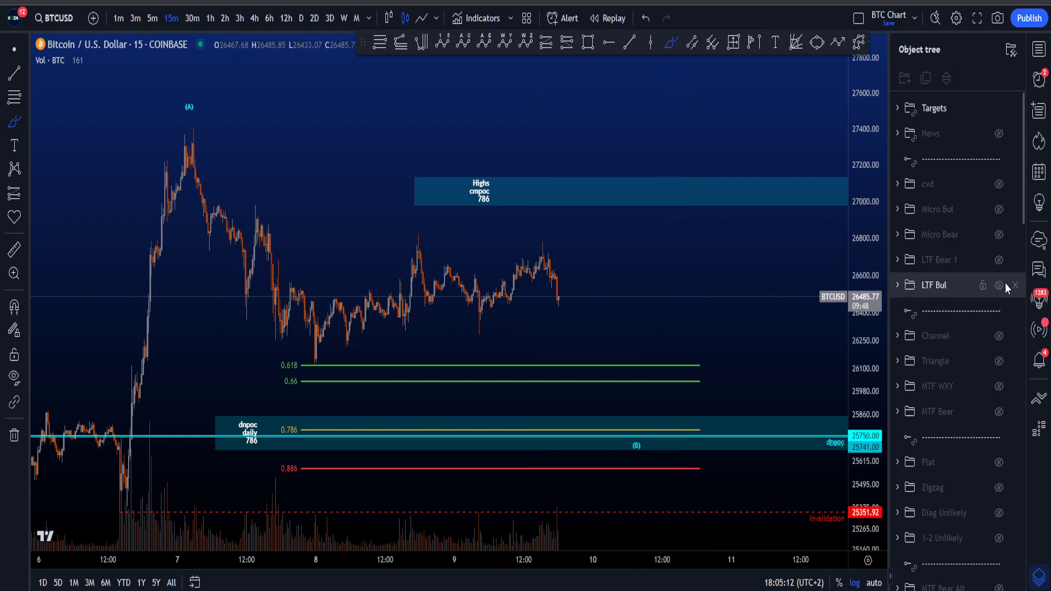
Hide the LTF Bul drawing group, show the cvd group, and frame its divergence lines with both the Highs cmpoc and dnpoc daily zones
click(999, 285)
click(1000, 184)
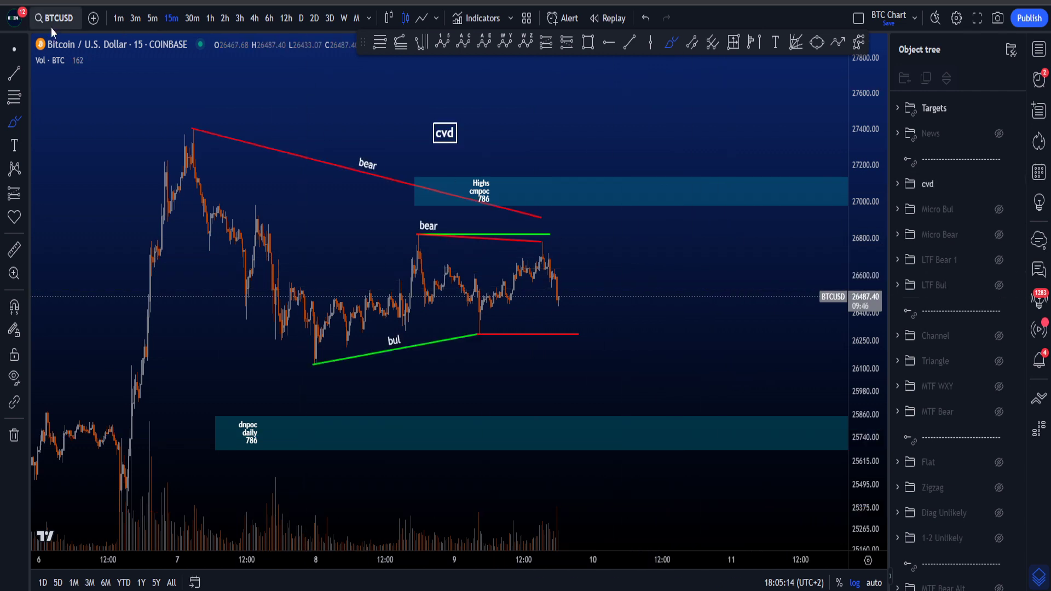
drag(671, 363, 693, 387)
drag(874, 430, 874, 397)
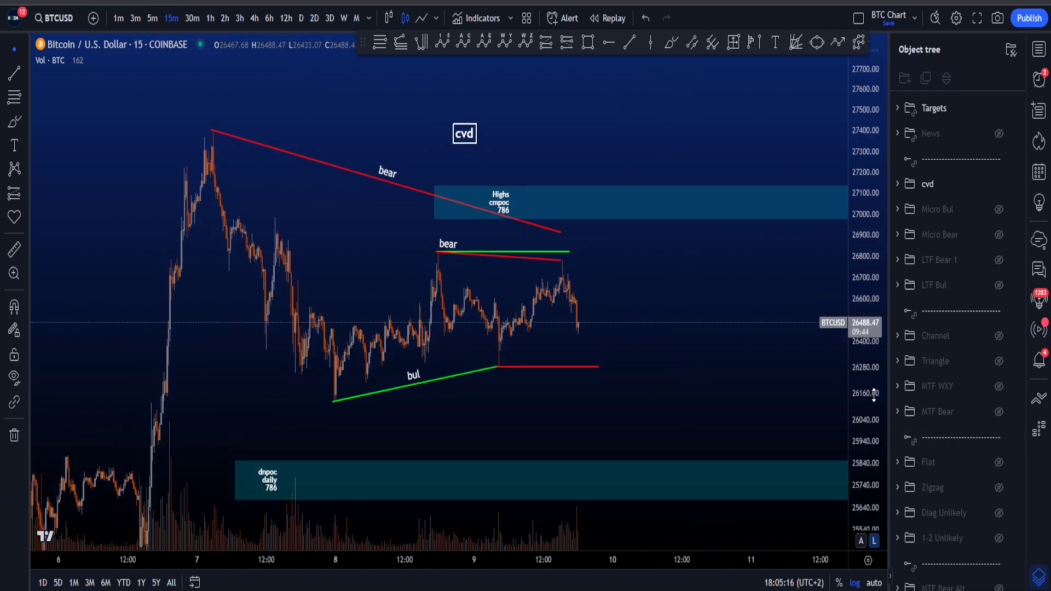
drag(761, 379, 729, 382)
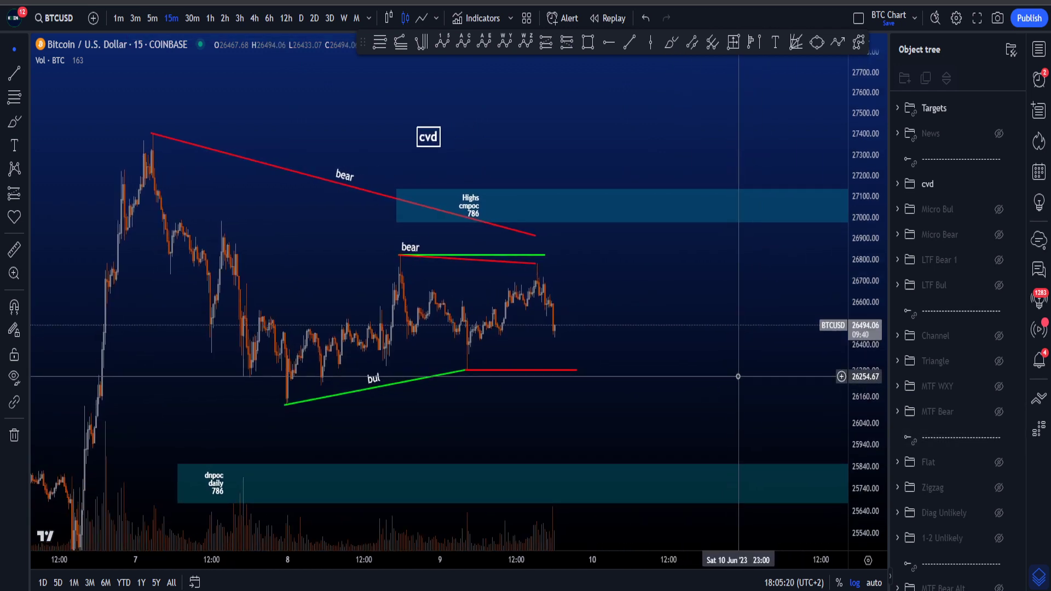
drag(690, 379, 675, 378)
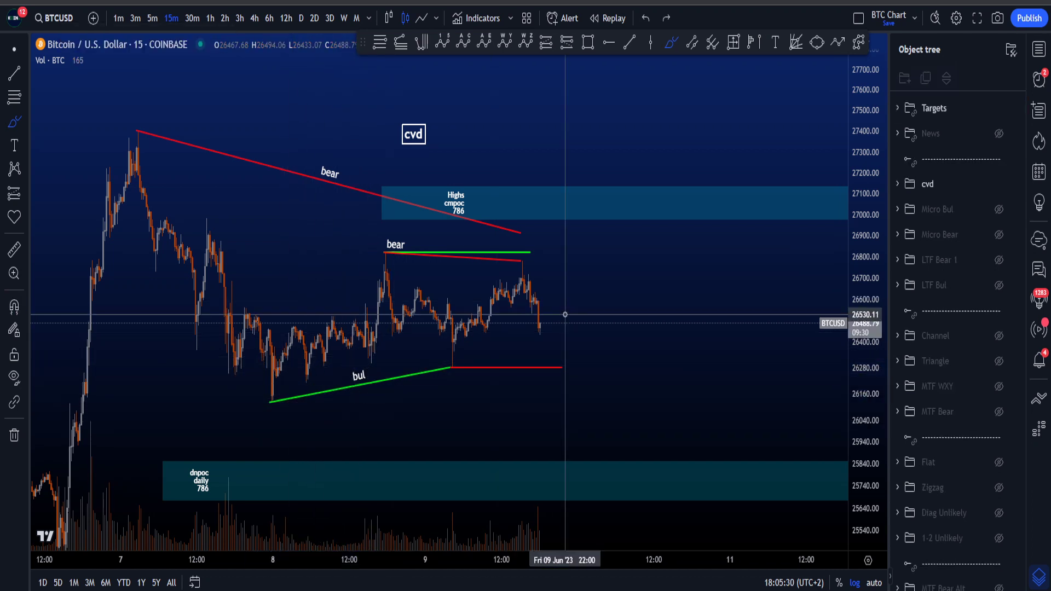
Brush a mark at the Highs cmpoc zone and a path rising into it and falling towards the dnpoc daily zone, undoing both
drag(566, 186, 567, 220)
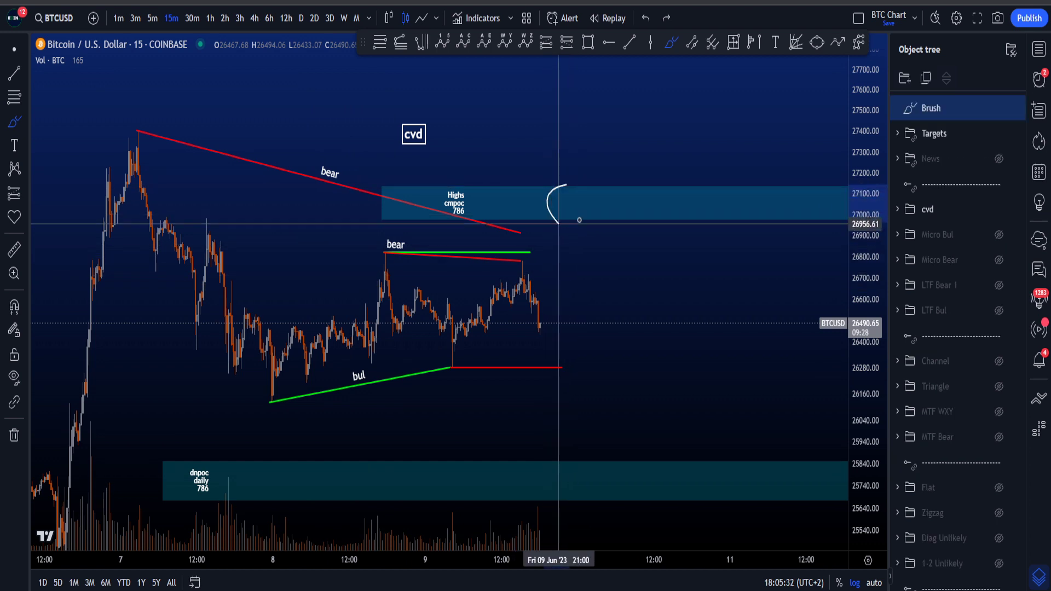
key(ctrl+z)
drag(534, 308, 581, 210)
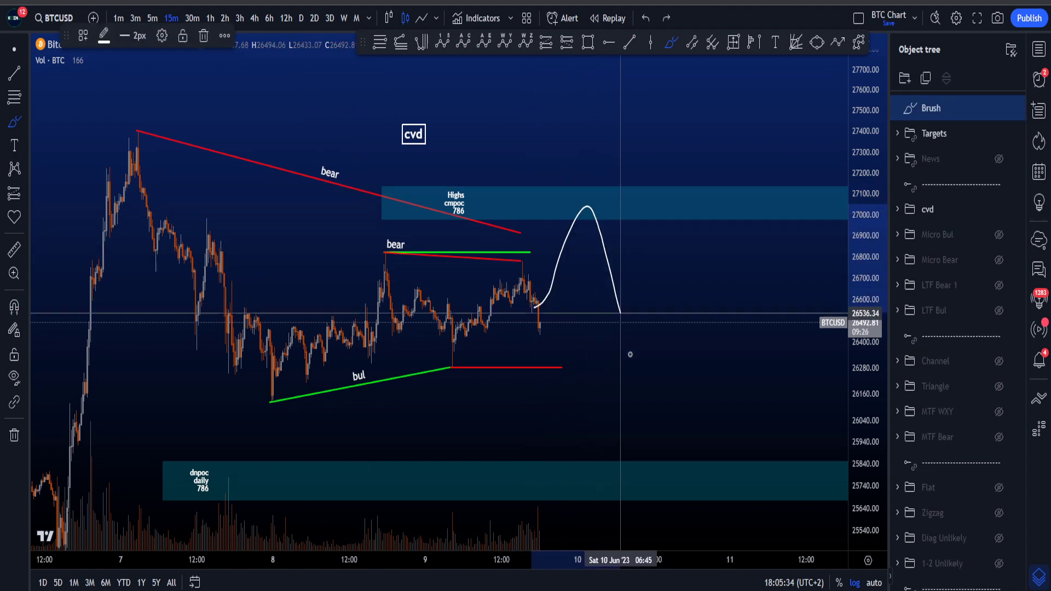
drag(620, 314, 641, 432)
key(ctrl+z)
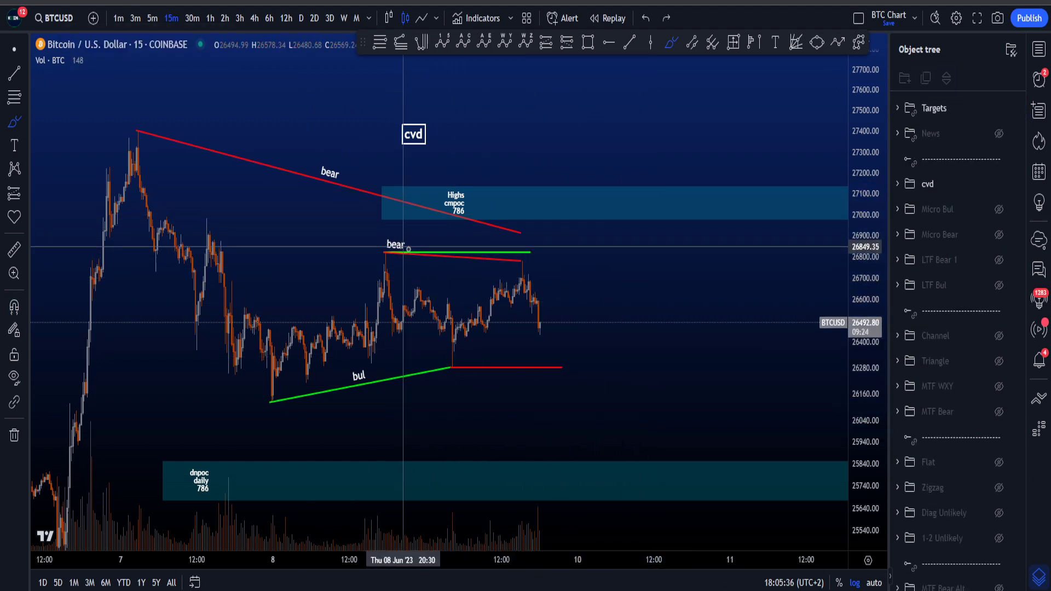
Circle the two lows joined by the bul line, brush a falling divergence line beneath them, and undo the strokes
drag(511, 251, 515, 253)
key(ctrl+z)
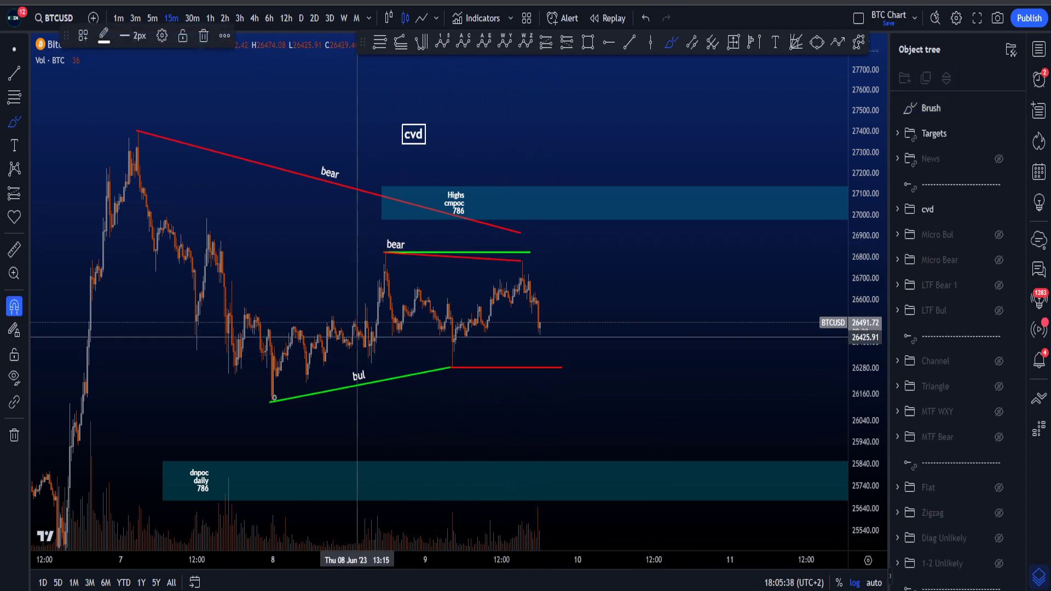
drag(278, 389, 448, 347)
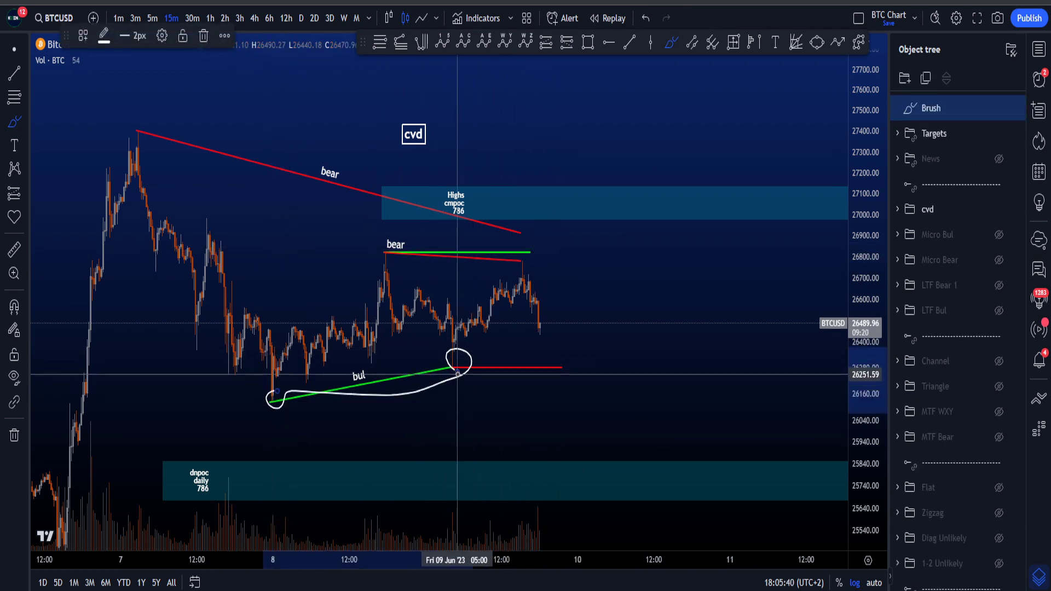
key(ctrl+z)
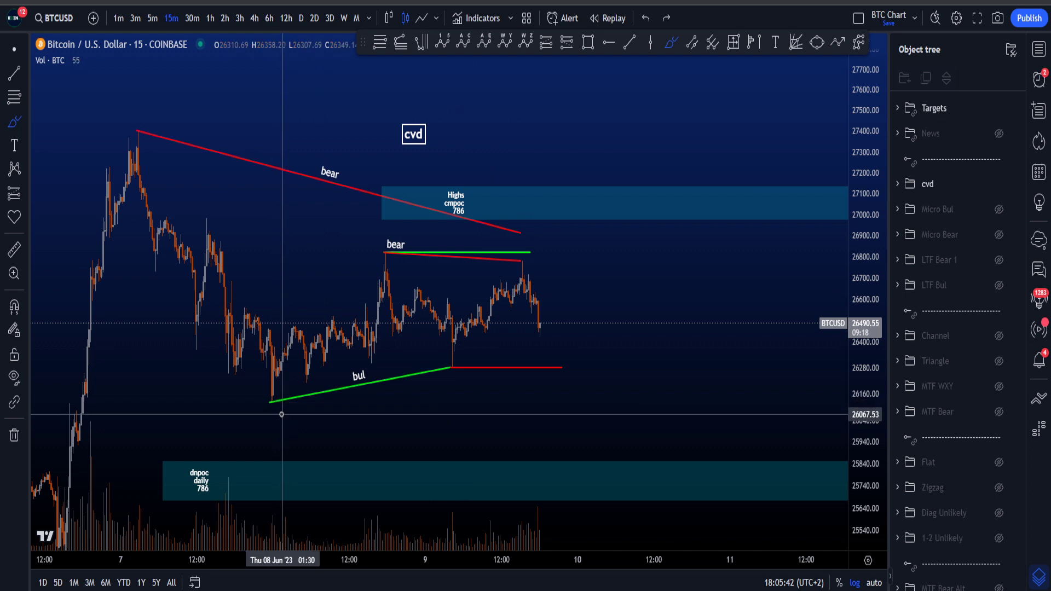
drag(281, 415, 461, 456)
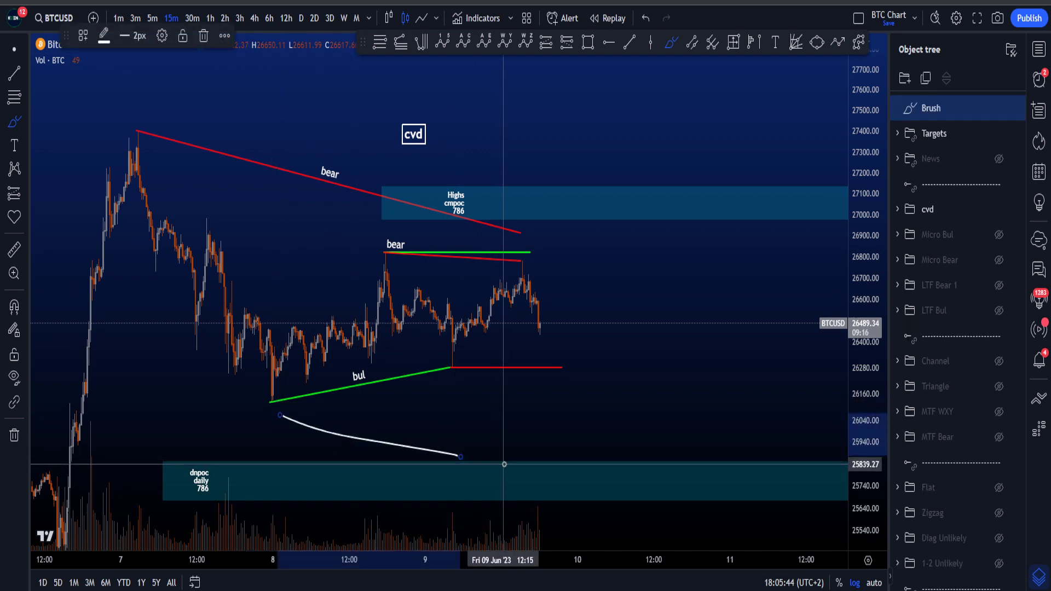
key(ctrl+z)
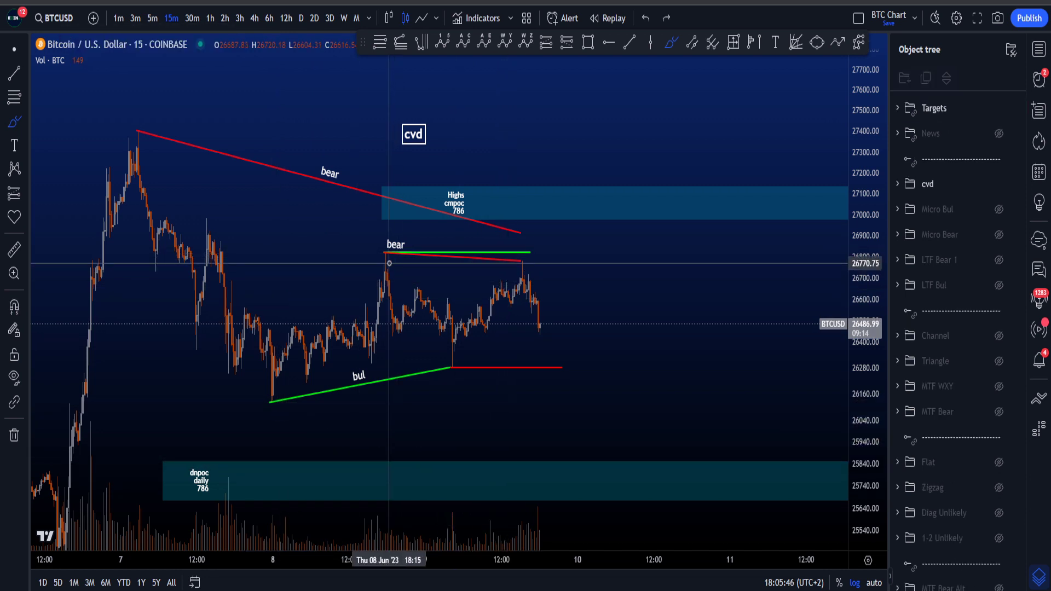
Brush marks along the shorter bear line's highs and circle the bul line on a stretched price scale, undoing every stroke
mouse_move(388, 259)
mouse_down()
mouse_move(383, 243)
mouse_move(513, 249)
mouse_up()
key(ctrl+z)
drag(865, 359, 865, 129)
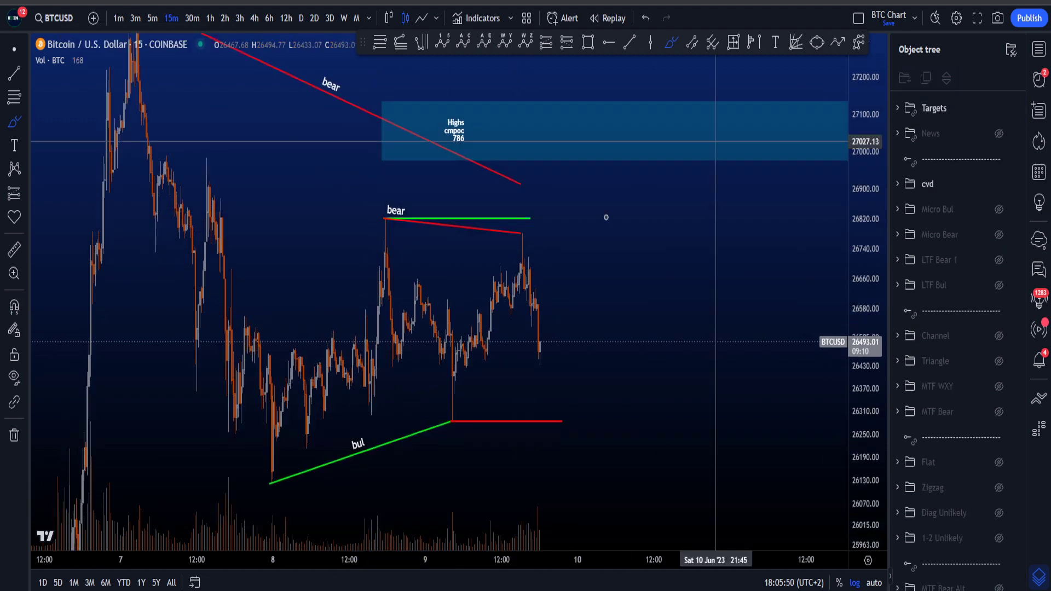
drag(521, 226, 528, 227)
key(ctrl+z)
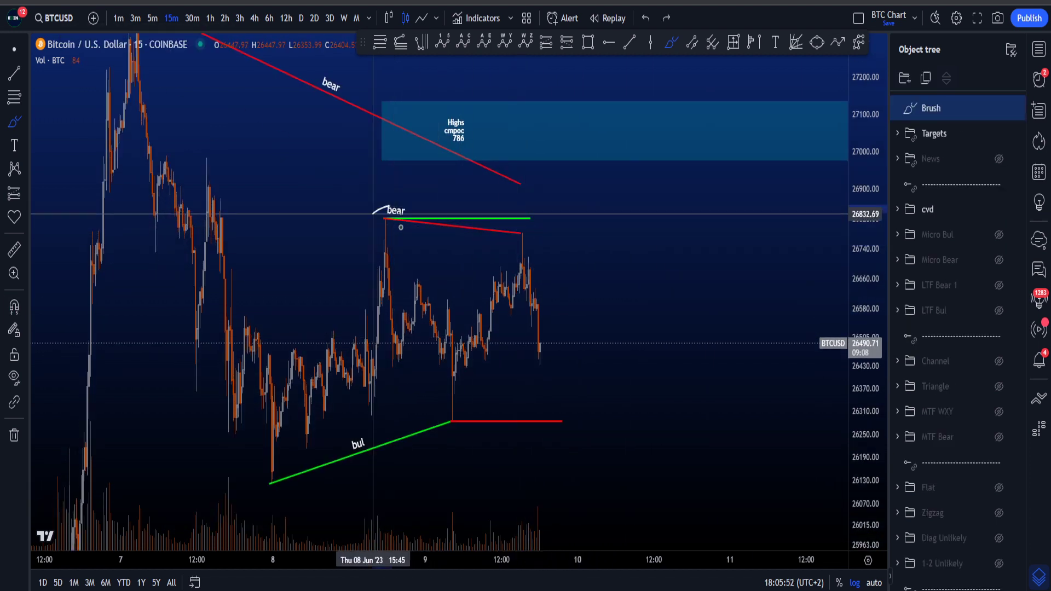
mouse_move(276, 492)
mouse_down()
mouse_move(420, 395)
mouse_move(276, 481)
mouse_up()
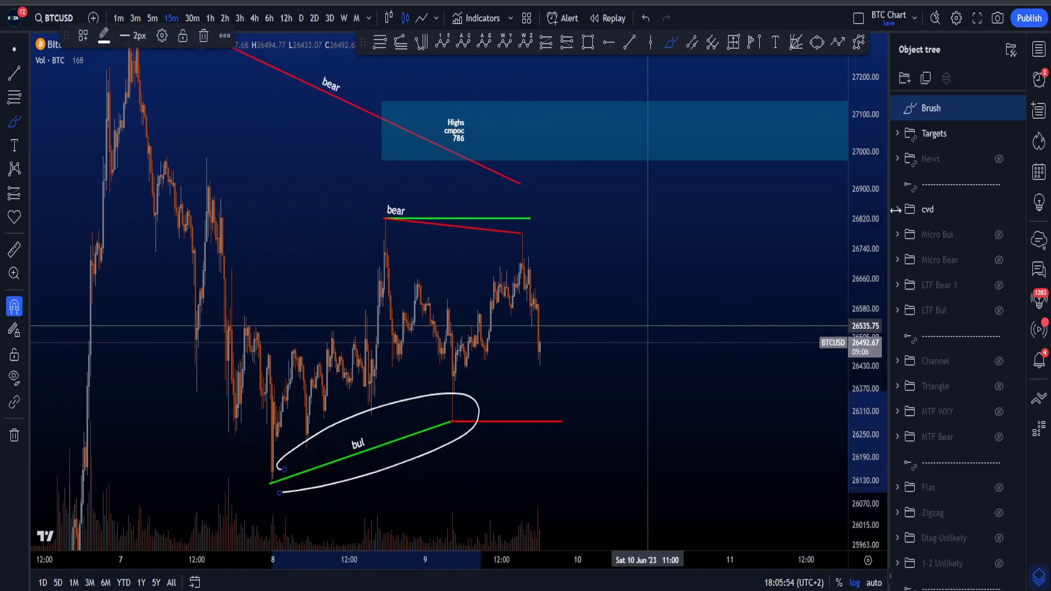
key(ctrl+z)
drag(857, 263, 860, 336)
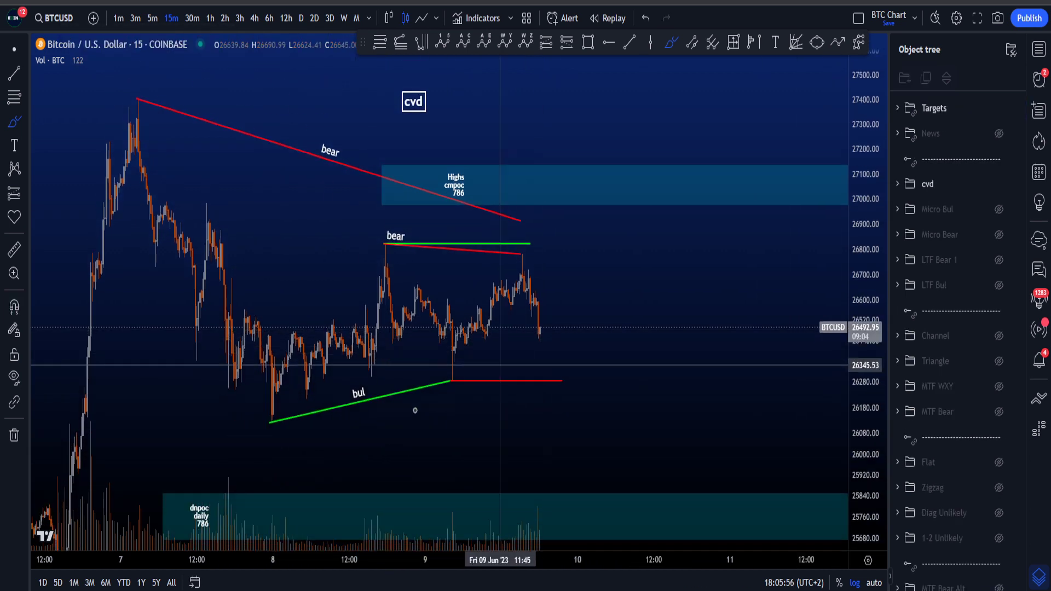
Brush temporary curves beneath the bul line towards the 9 June low and undo each one
mouse_move(378, 364)
mouse_down()
mouse_move(383, 446)
mouse_move(403, 397)
mouse_up()
key(ctrl+z)
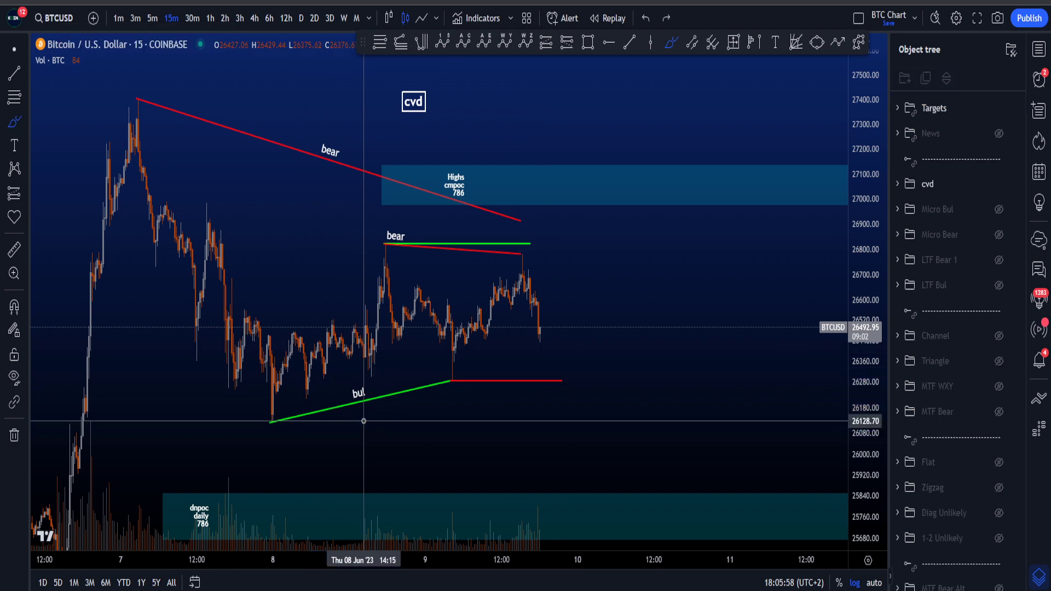
mouse_move(552, 397)
mouse_down()
mouse_move(150, 268)
mouse_move(423, 422)
mouse_move(315, 421)
mouse_move(397, 358)
mouse_up()
key(ctrl+z)
scroll(407, 314, up, 1)
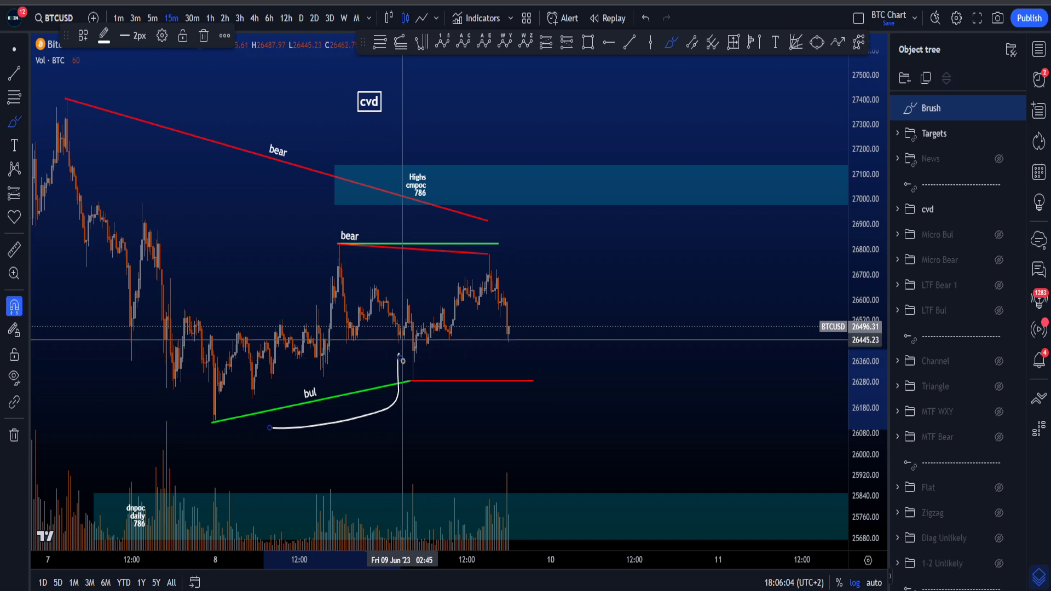
key(ctrl+z)
Circle the two highs joined by the shorter bear line, brush a rising line above them, and undo the strokes
mouse_move(340, 227)
mouse_down()
mouse_move(331, 244)
mouse_move(487, 263)
mouse_up()
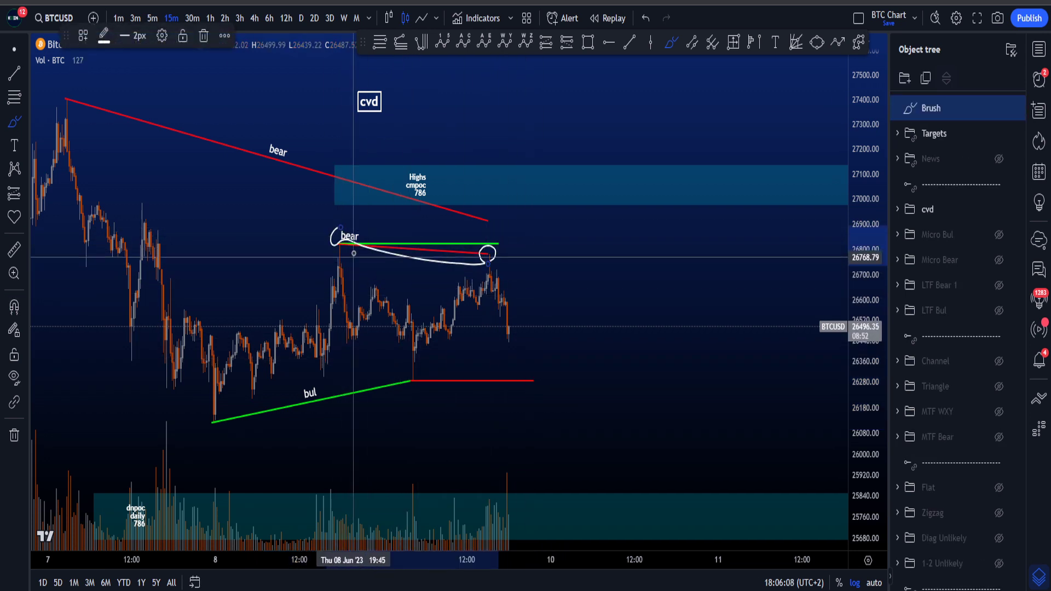
key(ctrl+z)
mouse_move(340, 244)
mouse_down()
mouse_move(511, 260)
mouse_move(500, 208)
mouse_up()
key(ctrl+z)
key(ctrl+z)
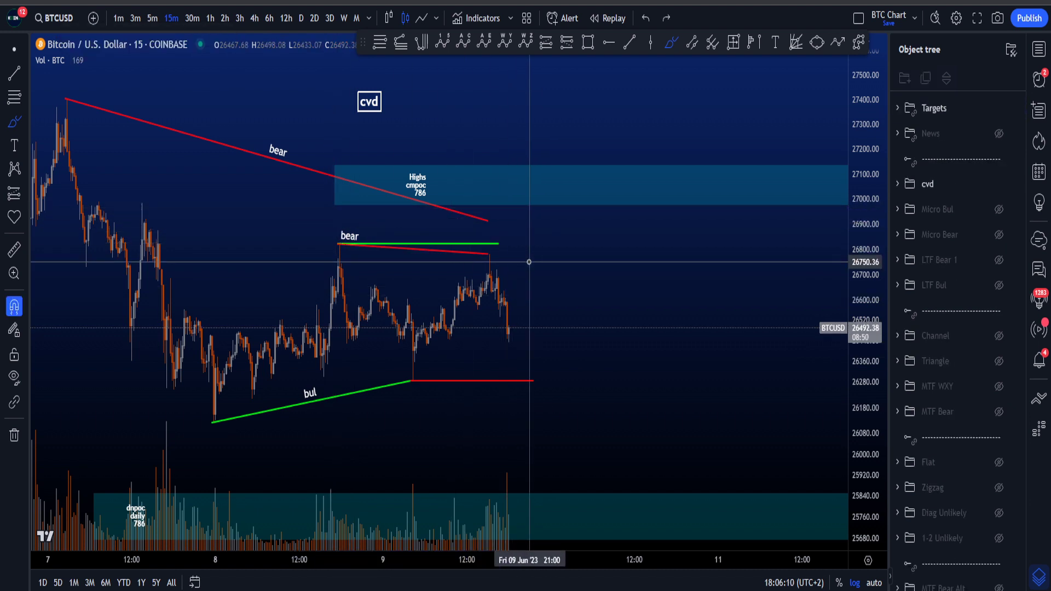
Brush marks at the 7 June high, from the current price upward, in the Highs cmpoc zone and at the 9 June high, undoing all
scroll(527, 258, down, 1)
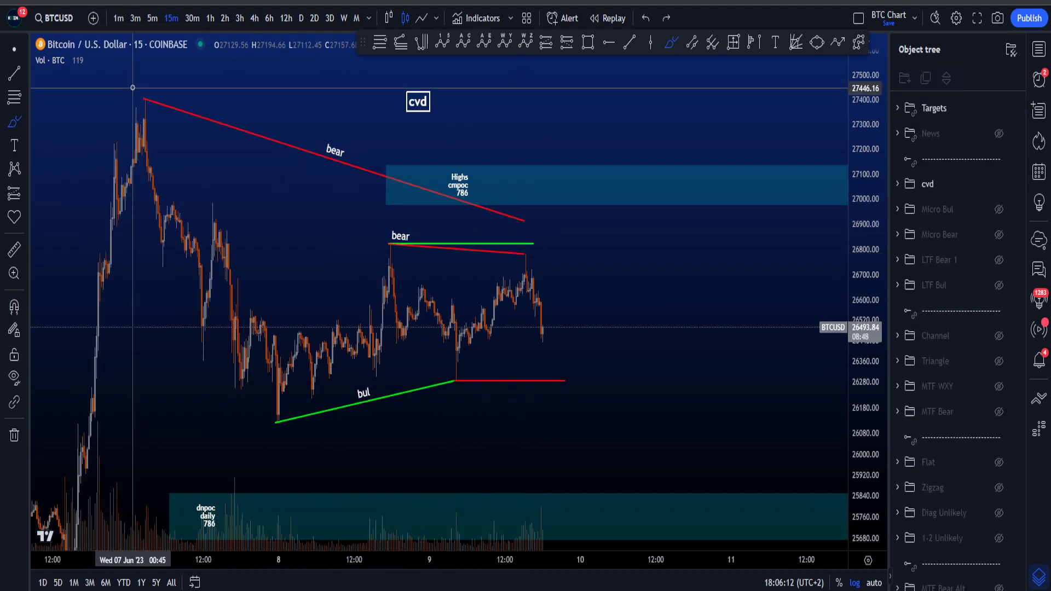
mouse_move(136, 88)
mouse_down()
mouse_move(537, 183)
mouse_move(230, 189)
mouse_move(123, 101)
mouse_up()
key(ctrl+z)
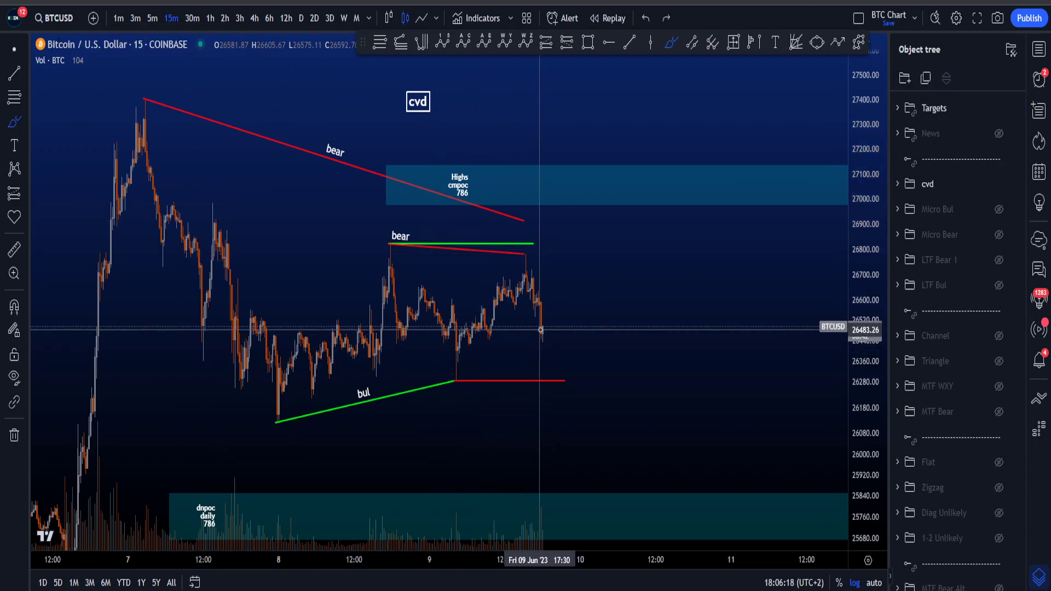
mouse_move(540, 330)
mouse_down()
mouse_move(578, 226)
mouse_move(402, 239)
mouse_move(530, 252)
mouse_move(537, 239)
mouse_up()
key(ctrl+z)
key(ctrl+z)
mouse_move(560, 194)
mouse_down()
mouse_move(573, 182)
mouse_move(542, 176)
mouse_up()
key(ctrl+z)
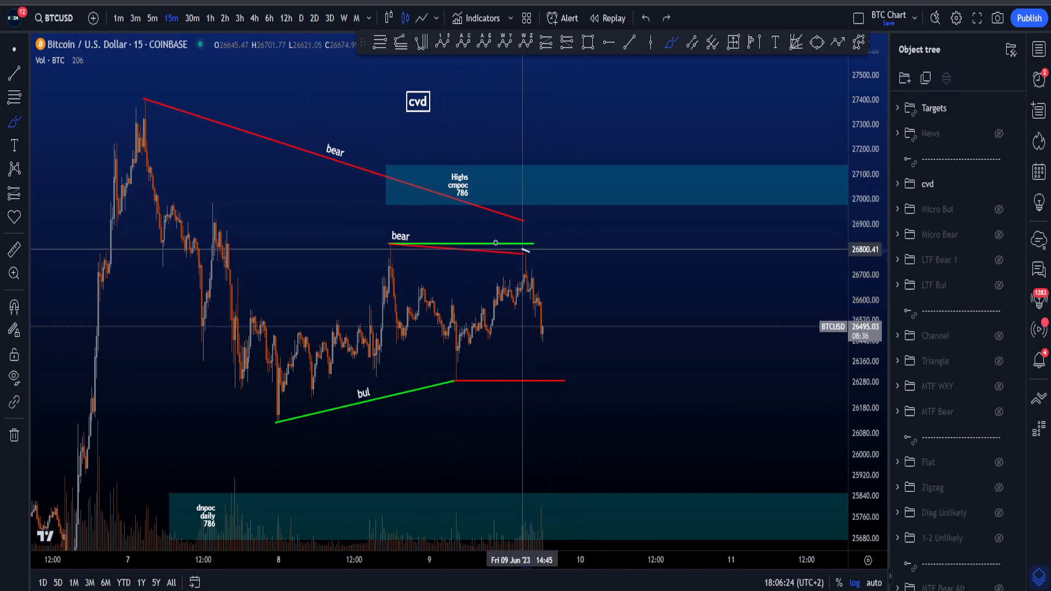
mouse_move(520, 246)
mouse_down()
mouse_move(391, 241)
mouse_move(523, 258)
mouse_up()
key(ctrl+z)
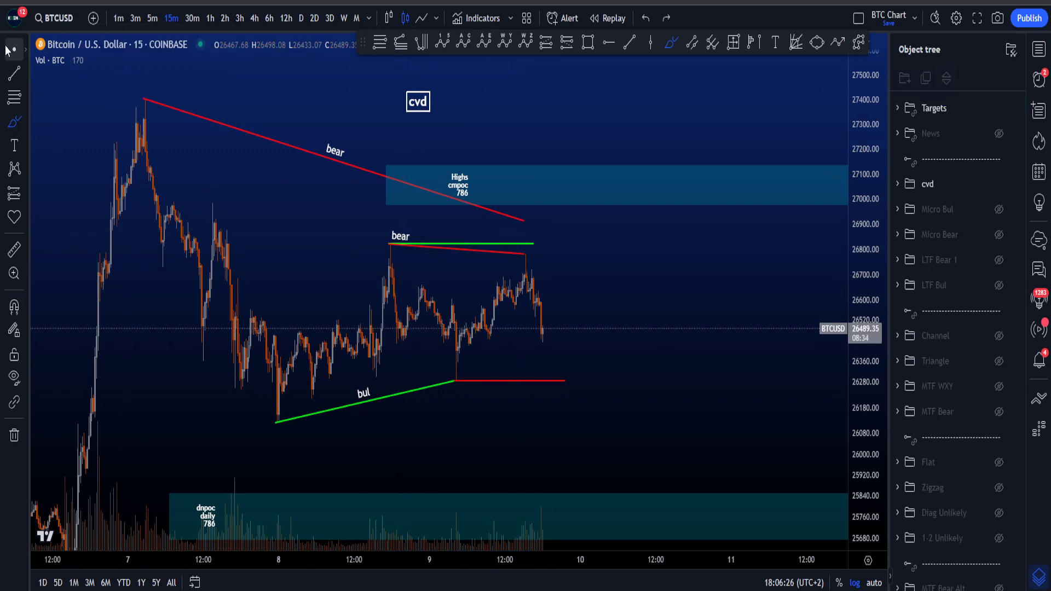
Move the end of the long bear line from the 7 June high up into the Highs cmpoc zone
mouse_move(526, 219)
mouse_down()
mouse_move(550, 164)
mouse_move(552, 193)
mouse_move(559, 186)
mouse_move(548, 185)
mouse_up()
click(648, 277)
drag(647, 277, 620, 277)
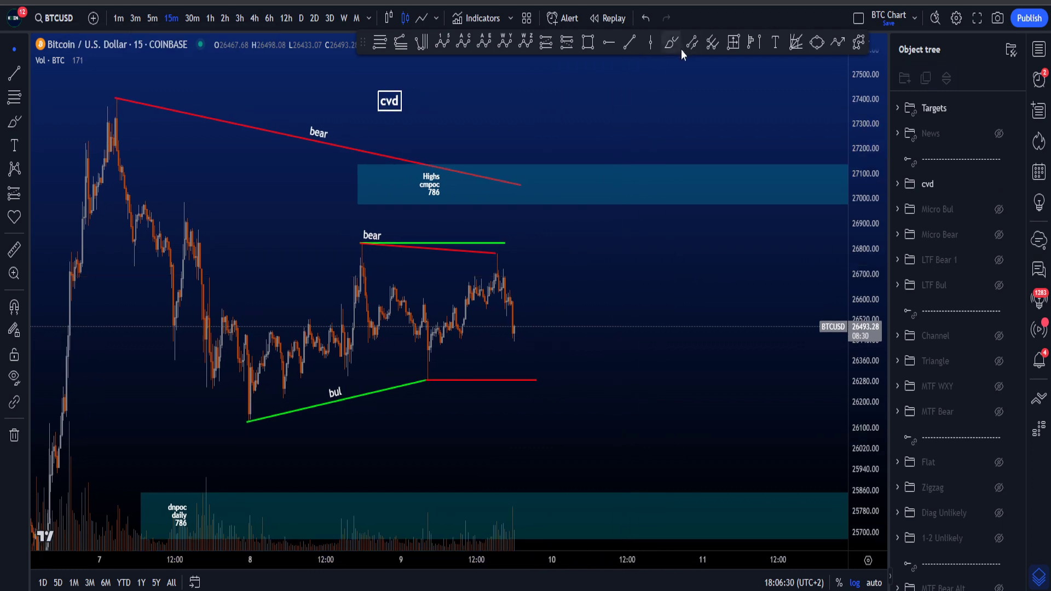
Brush a path from the current price to a circled target in the Highs cmpoc zone, then mark the 7 June high and undo that mark
click(676, 44)
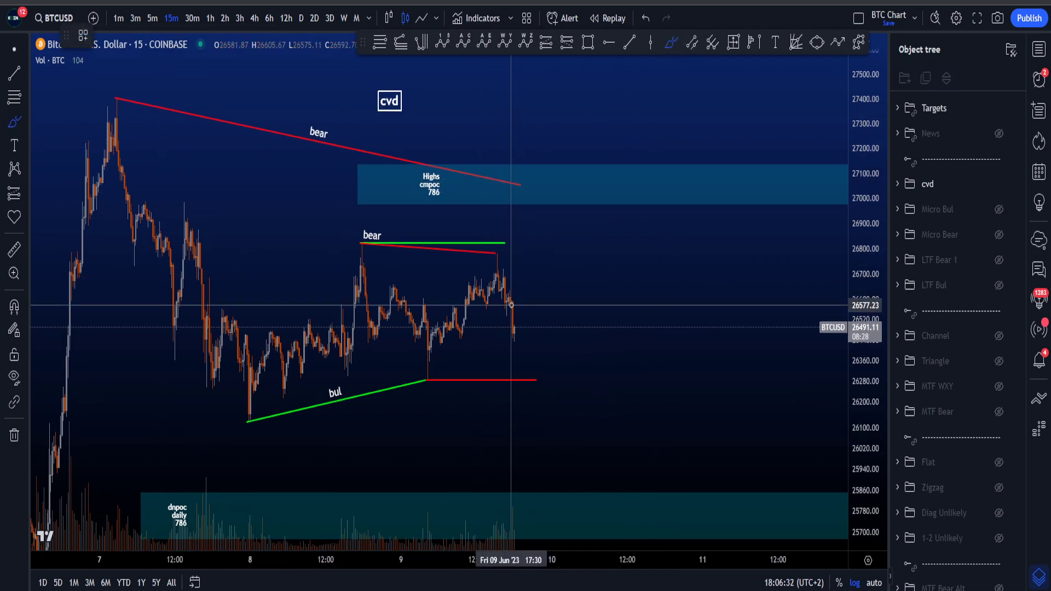
mouse_move(515, 302)
mouse_down()
mouse_move(553, 224)
mouse_move(545, 195)
mouse_move(552, 210)
mouse_up()
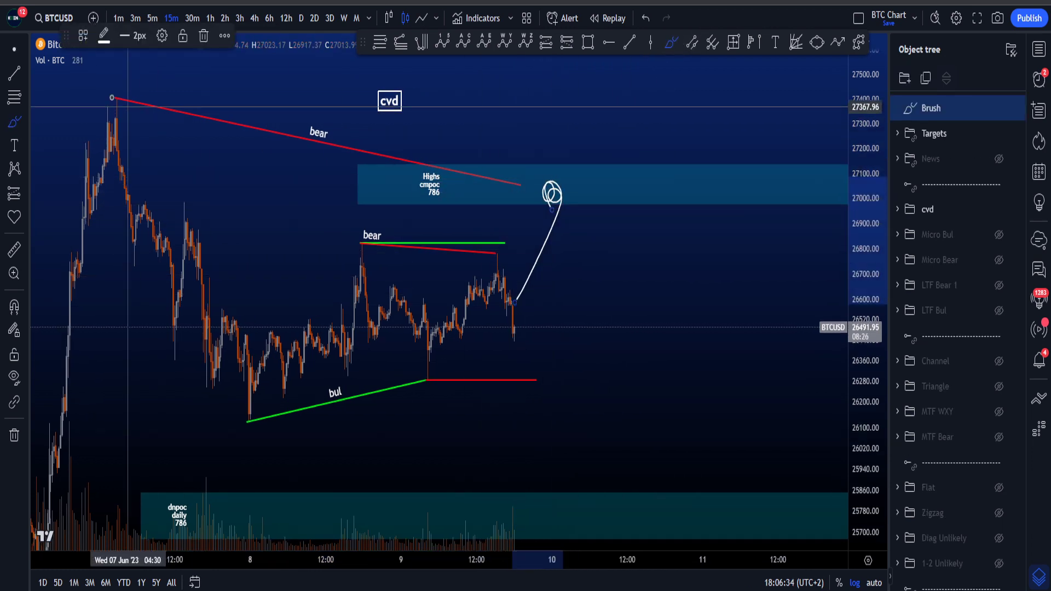
mouse_move(121, 84)
mouse_down()
mouse_move(532, 202)
mouse_move(117, 89)
mouse_up()
key(ctrl+z)
key(ctrl+z)
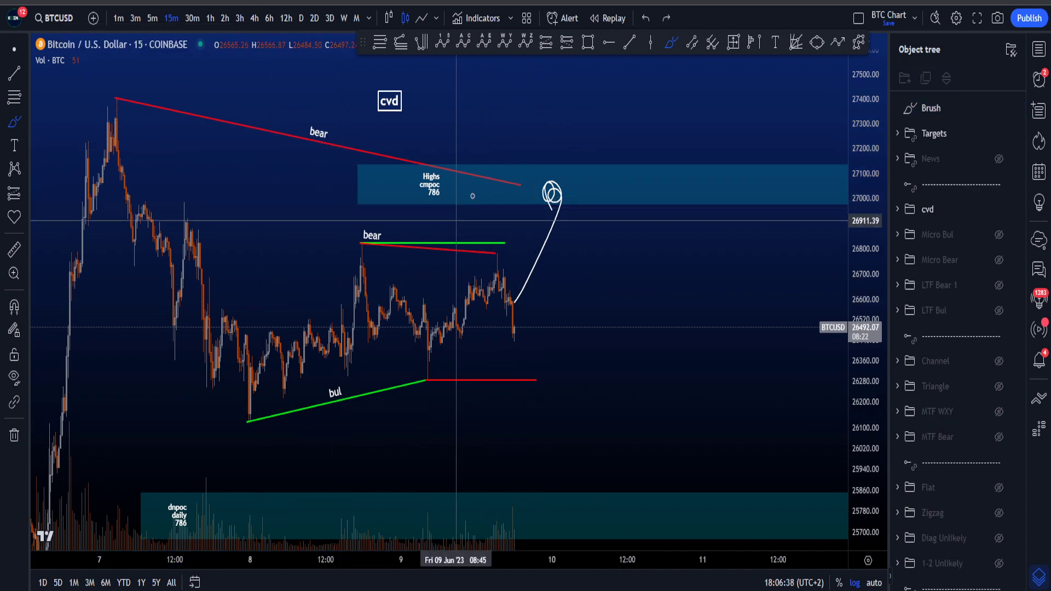
Brush a path through the Highs cmpoc zone, down to the dnpoc daily zone and back up, and undo all brush strokes
drag(153, 83, 450, 150)
key(ctrl+z)
mouse_move(263, 407)
mouse_down()
mouse_move(241, 433)
mouse_move(258, 416)
mouse_up()
key(ctrl+z)
mouse_move(524, 300)
mouse_down()
mouse_move(601, 230)
mouse_move(695, 410)
mouse_move(771, 187)
mouse_up()
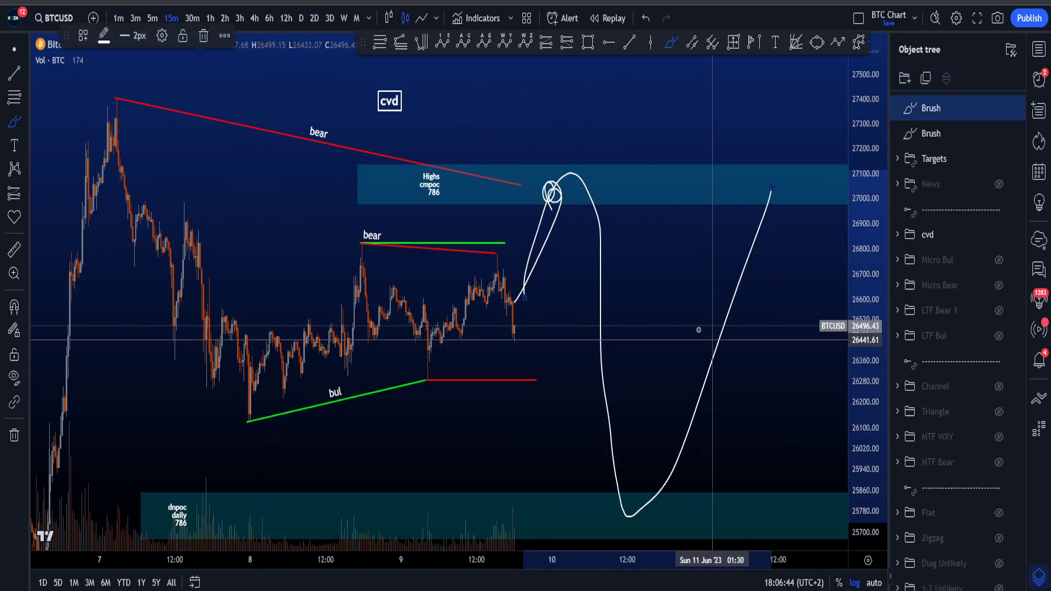
key(ctrl+z)
key(ctrl+z)
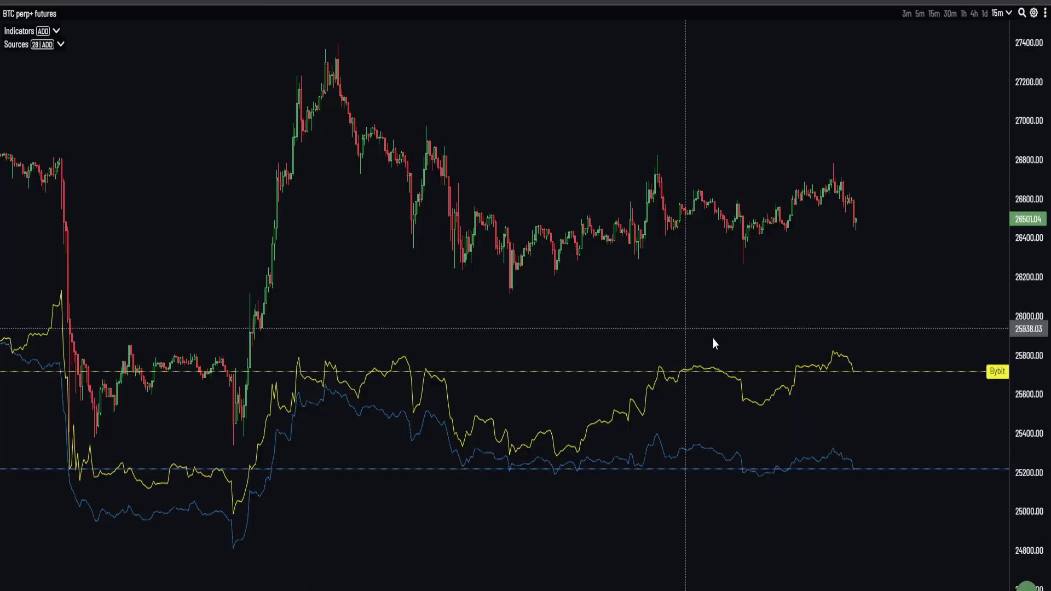
Switch to the BTC perp+ futures 15m chart and examine the recent price highs and lows against the yellow Bybit and blue lines
drag(891, 265, 821, 297)
drag(1019, 165, 971, 262)
scroll(836, 251, up, 1)
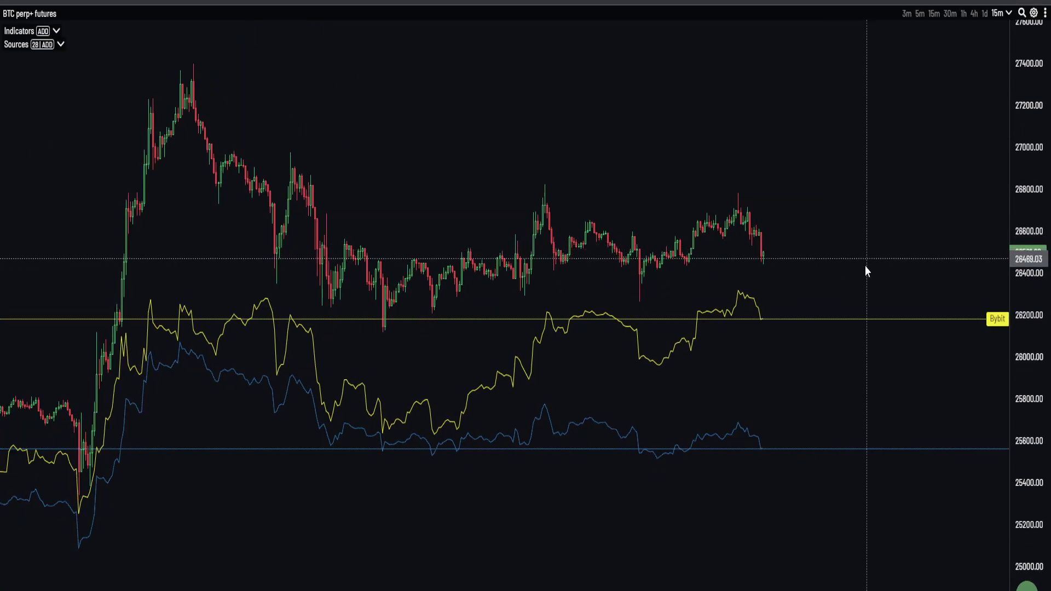
drag(1023, 459, 1002, 354)
scroll(623, 252, up, 5)
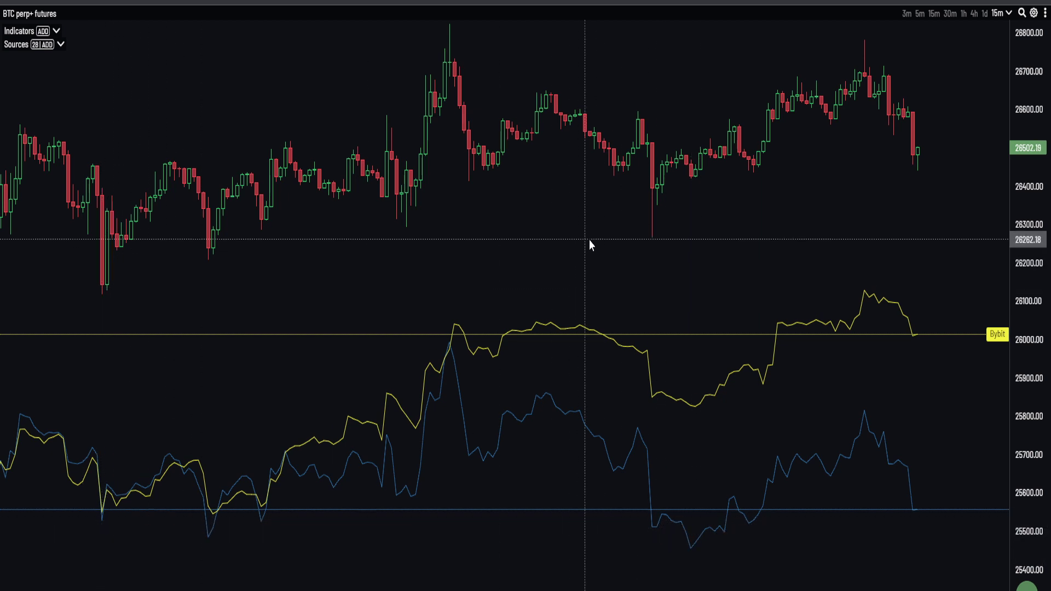
scroll(761, 247, down, 3)
drag(814, 228, 800, 286)
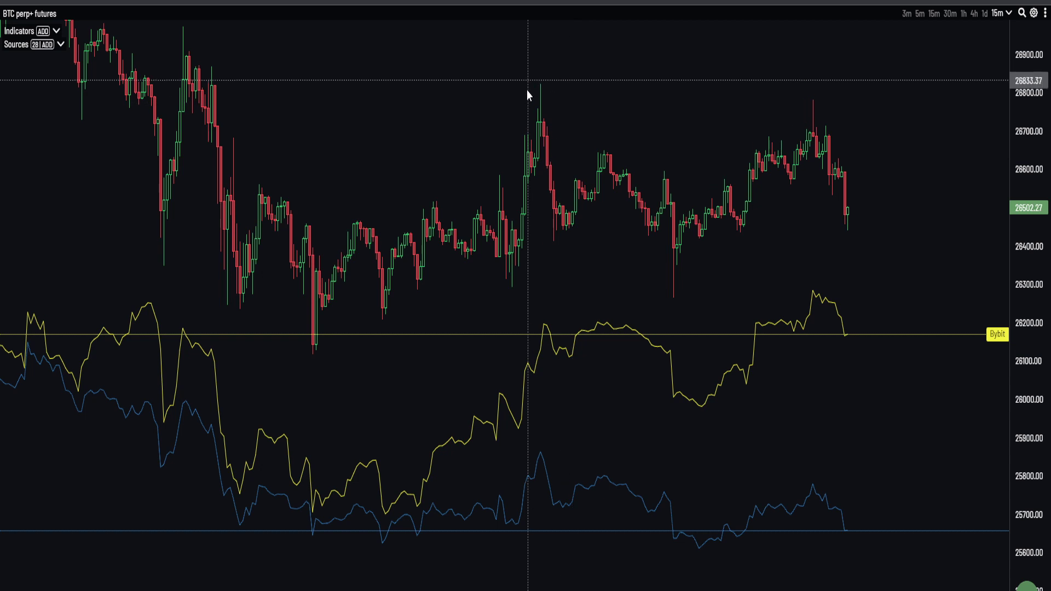
scroll(1007, 103, down, 4)
scroll(819, 190, up, 5)
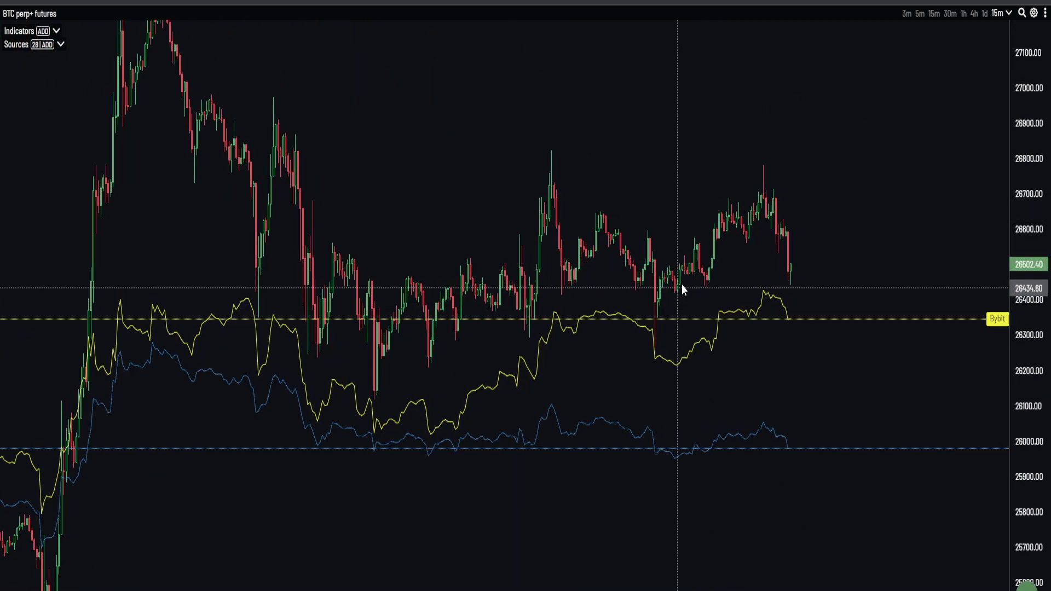
drag(721, 194, 686, 210)
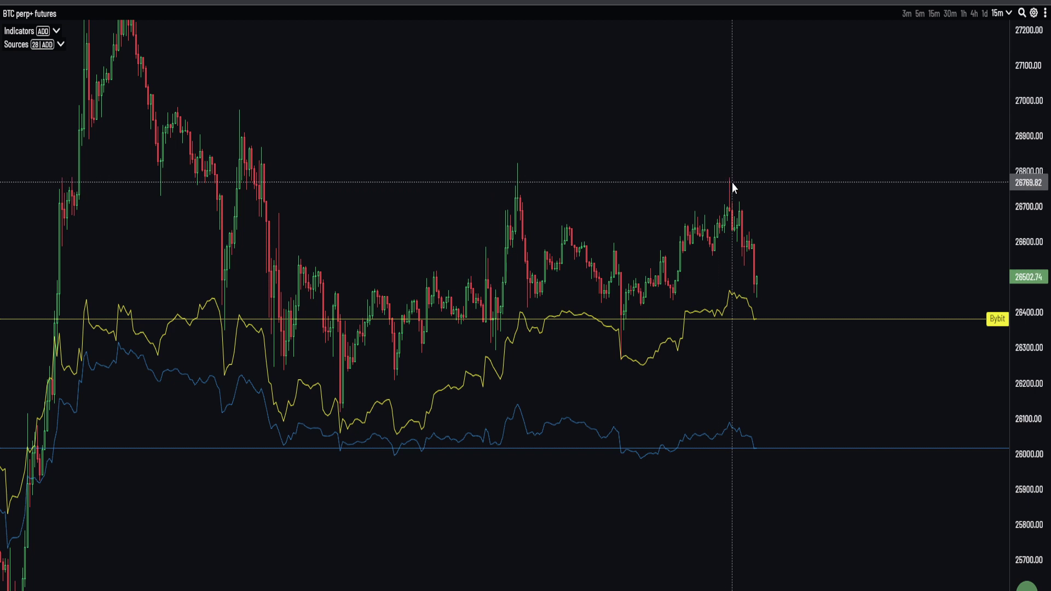
Compare the two latest swing highs and the preceding lows with the yellow Bybit and blue CVD lines, including the earlier decline
drag(787, 282, 762, 253)
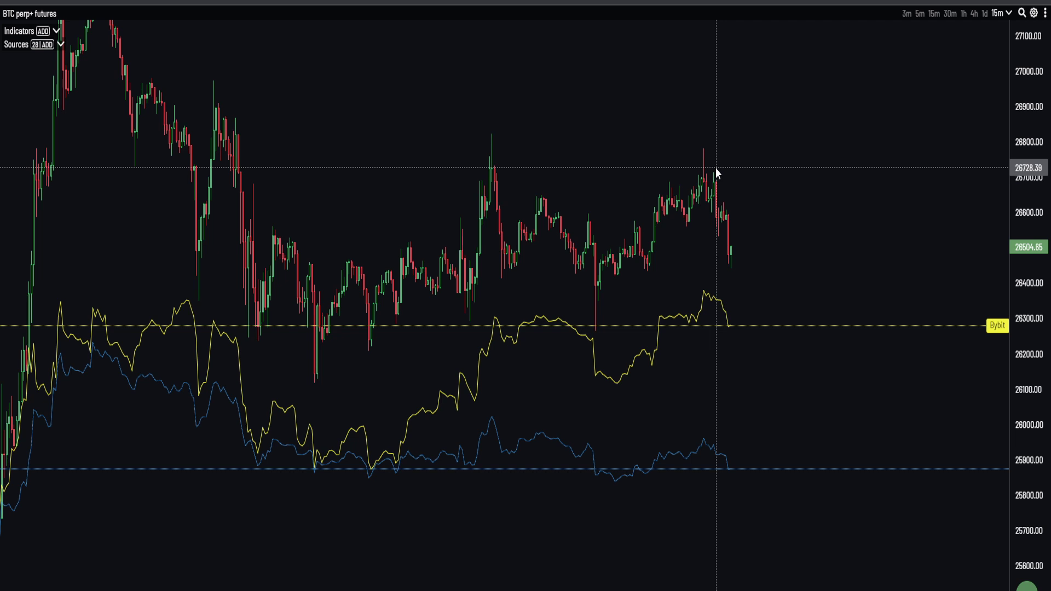
drag(802, 204, 776, 238)
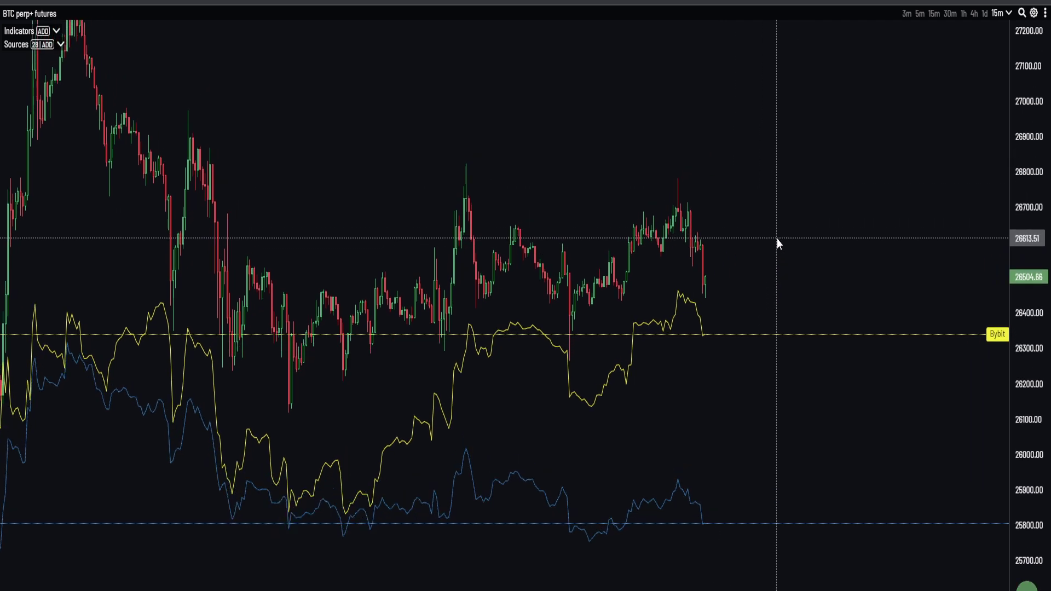
scroll(952, 197, down, 3)
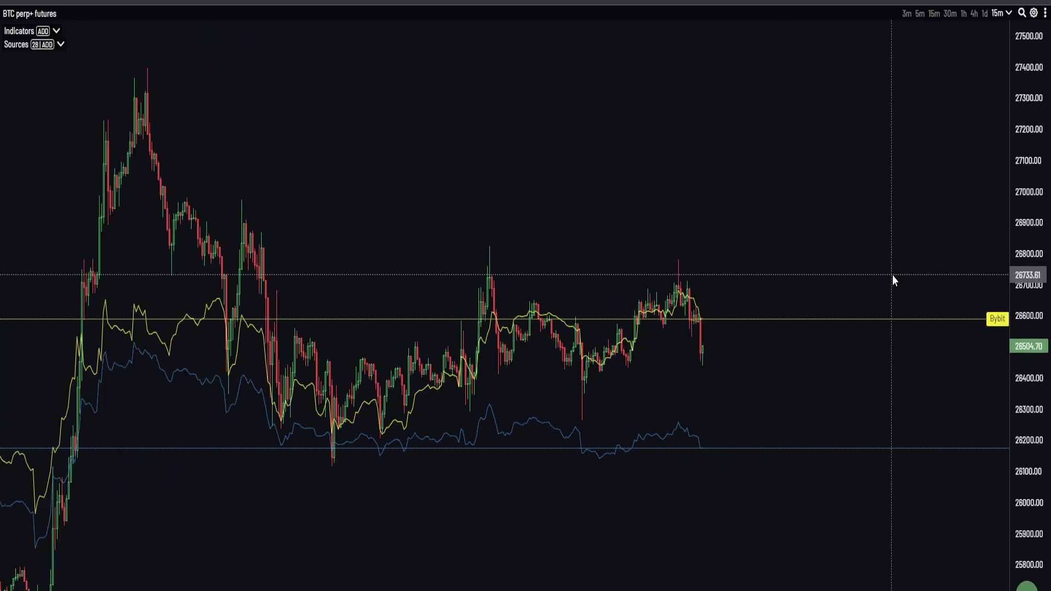
drag(846, 270, 842, 238)
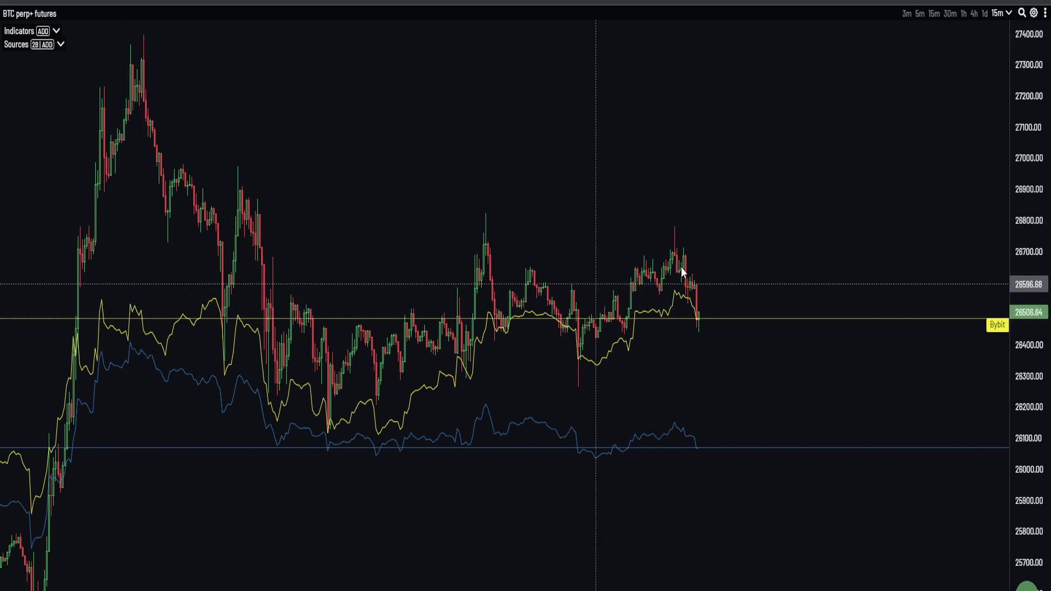
drag(789, 298, 583, 278)
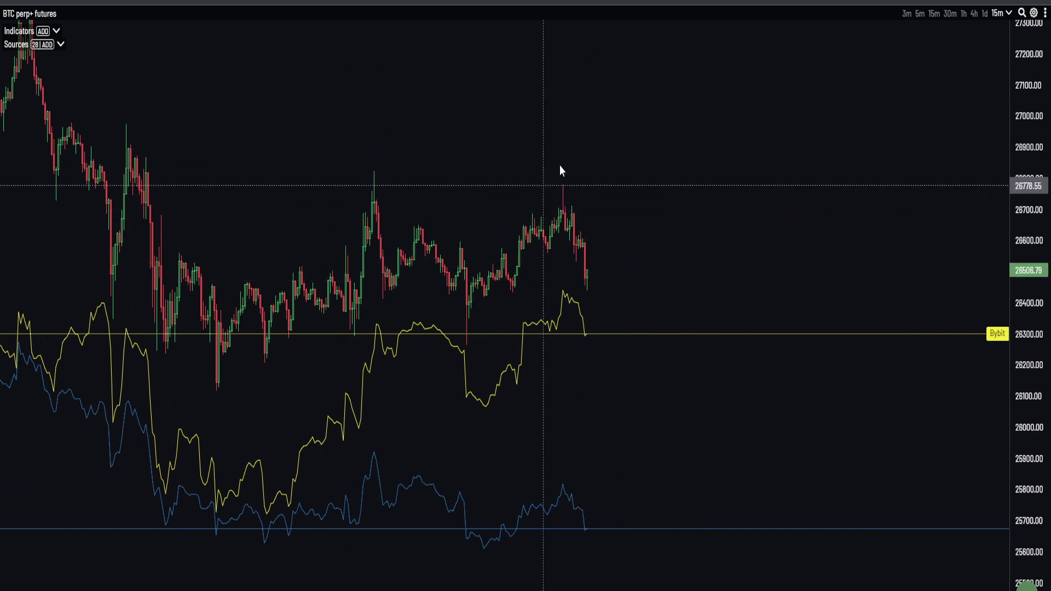
drag(199, 79, 313, 186)
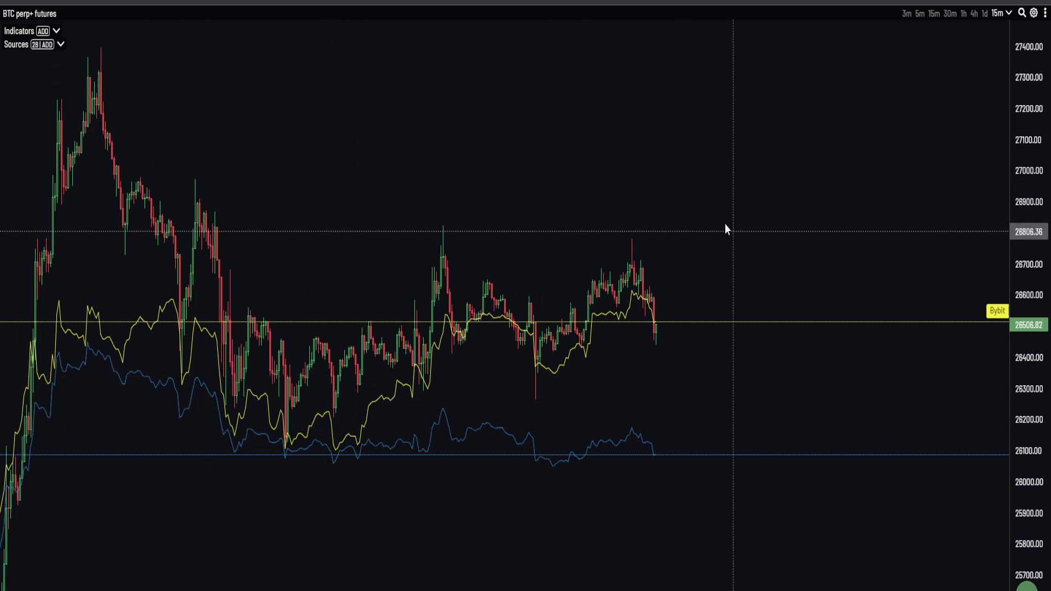
drag(622, 215, 568, 162)
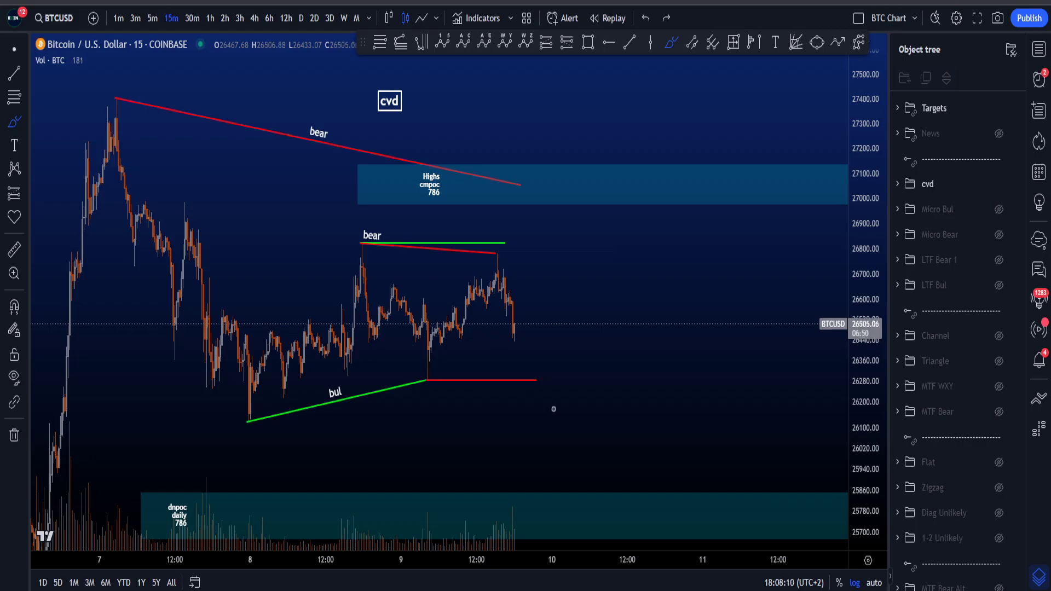
Switch back to the TradingView BTCUSD 15m chart, brush a short downward stroke below the current price and undo it
mouse_move(590, 426)
mouse_down()
mouse_move(581, 477)
mouse_move(590, 462)
mouse_up()
key(ctrl+z)
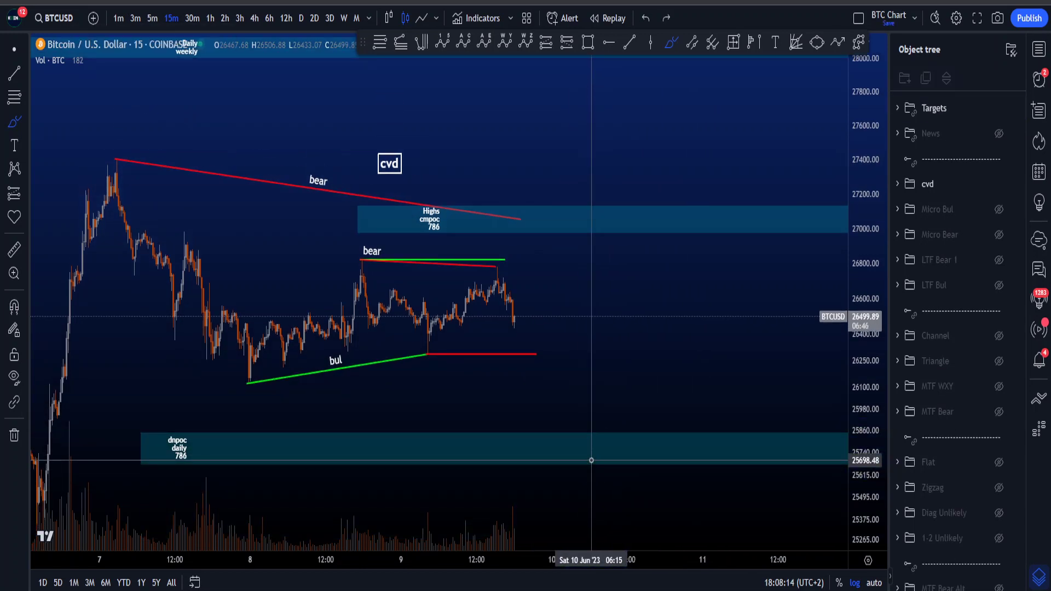